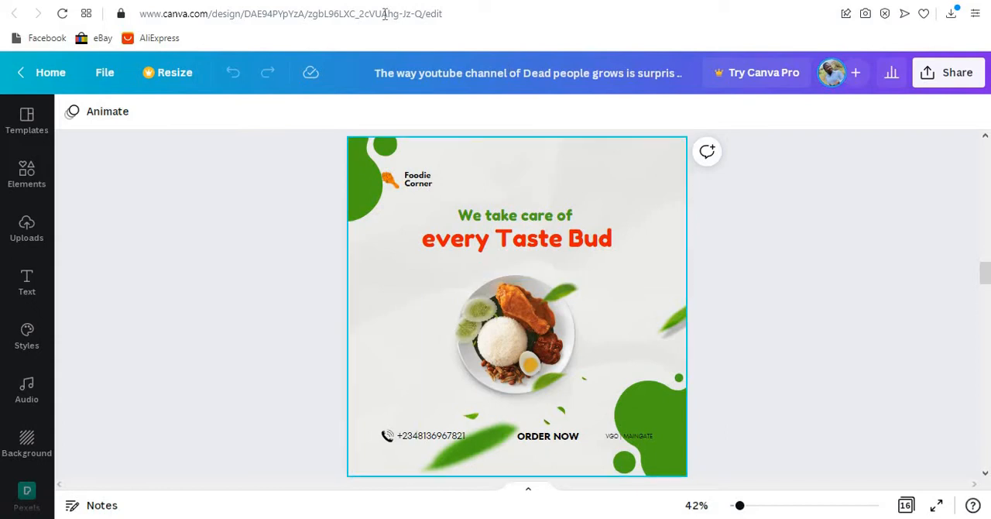
- Create a new blank Instagram Post (Square) design from the Canva home page
key("ctrl+Tab")
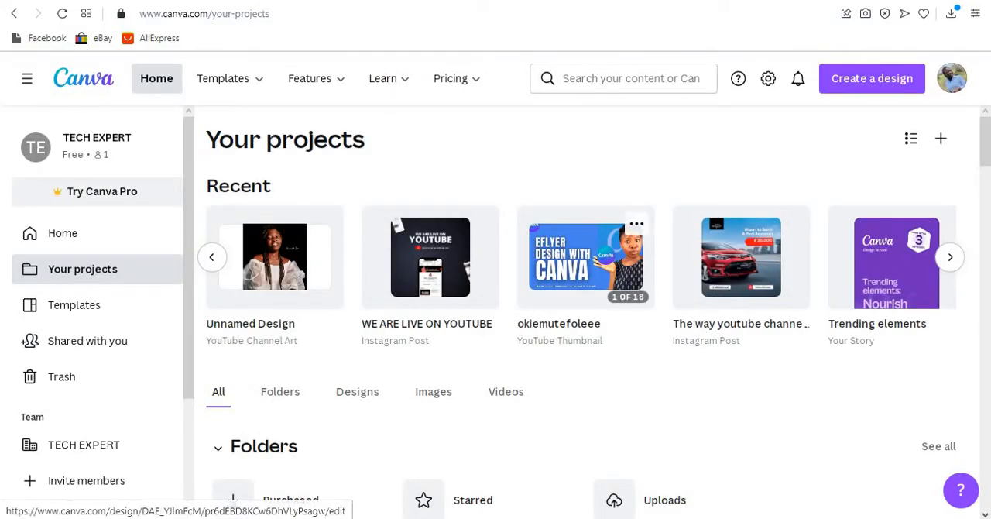
left_click(72, 233)
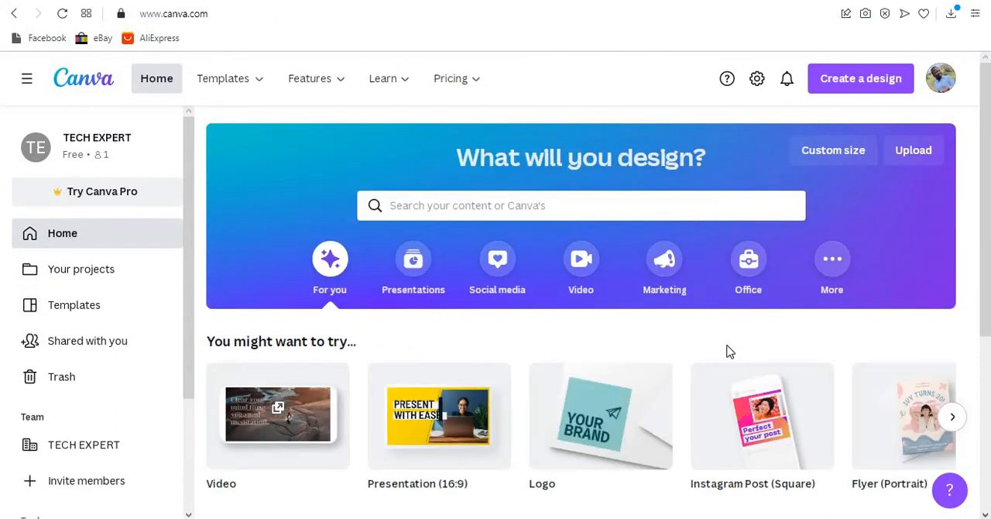
left_click(859, 80)
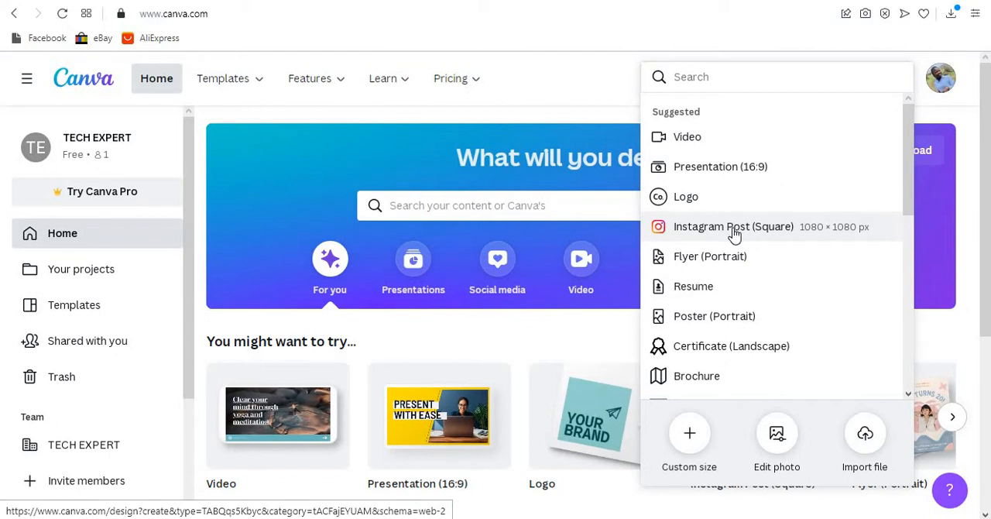
left_click(735, 234)
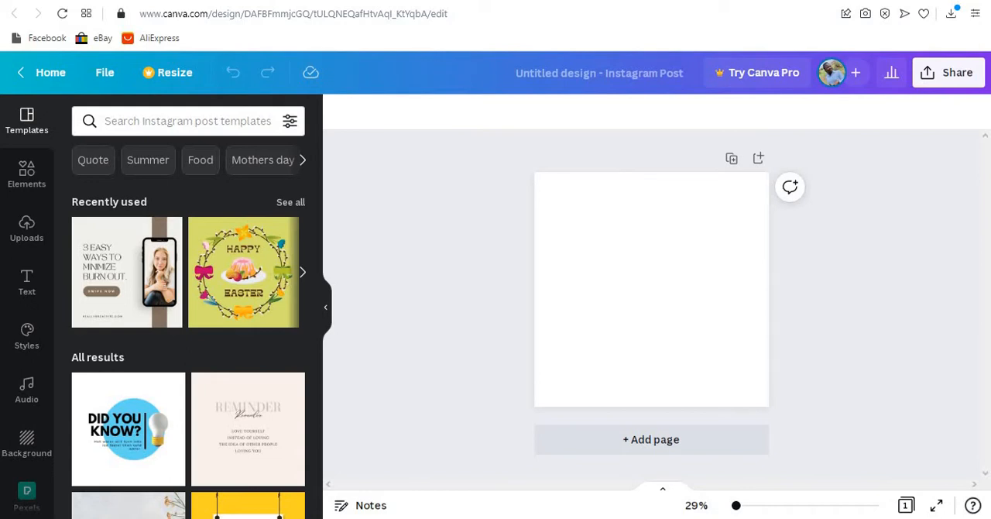
- In the existing Foodie Corner flyer, lock the green leaf overlay image and select the food plate picture beneath it
left_click(556, 2)
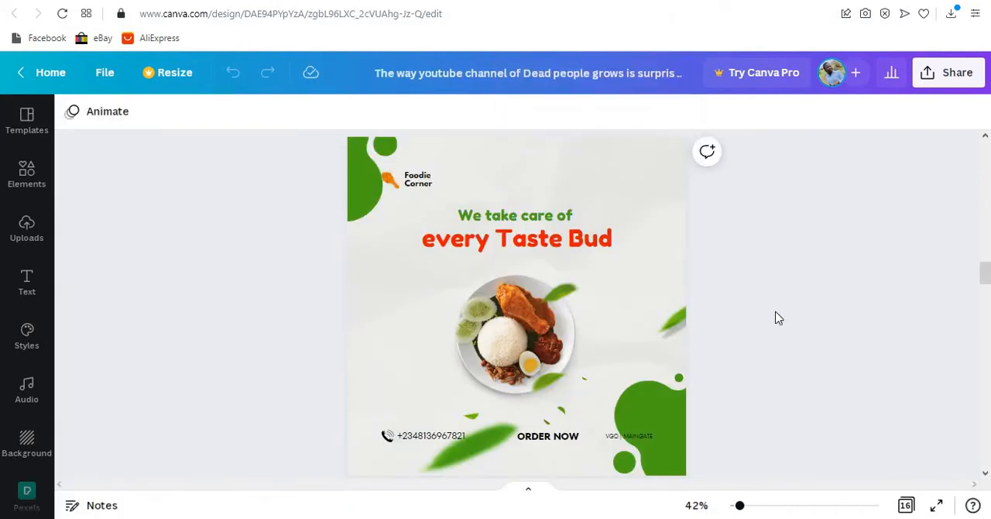
left_click(499, 334)
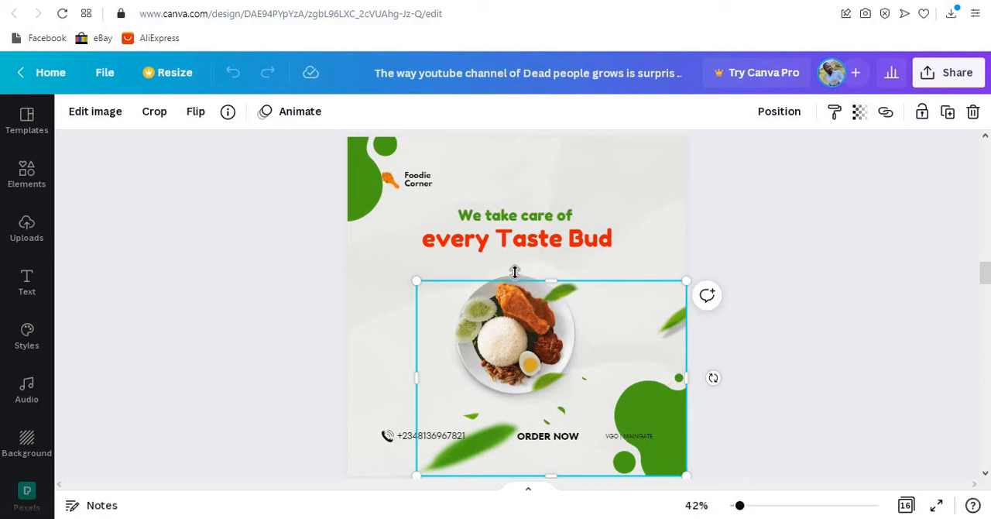
left_click(921, 112)
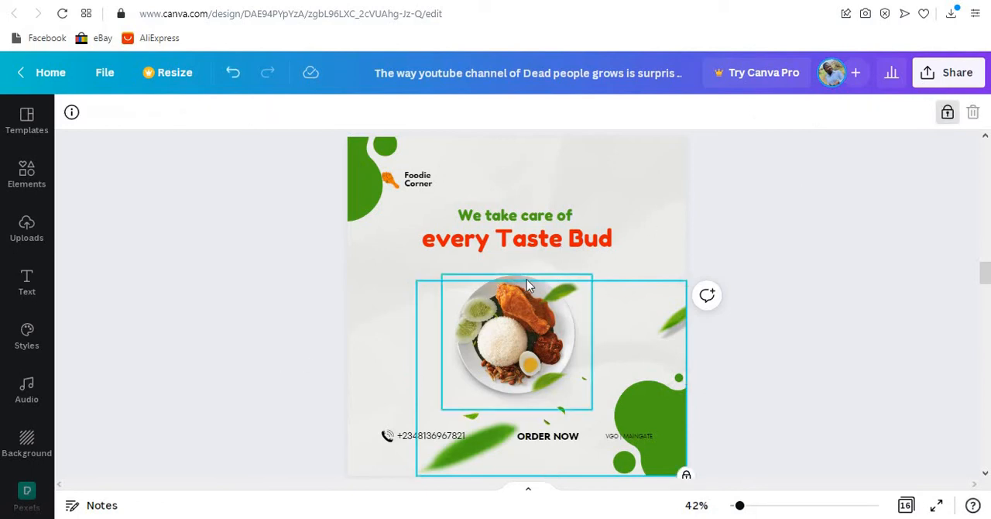
left_click(525, 302)
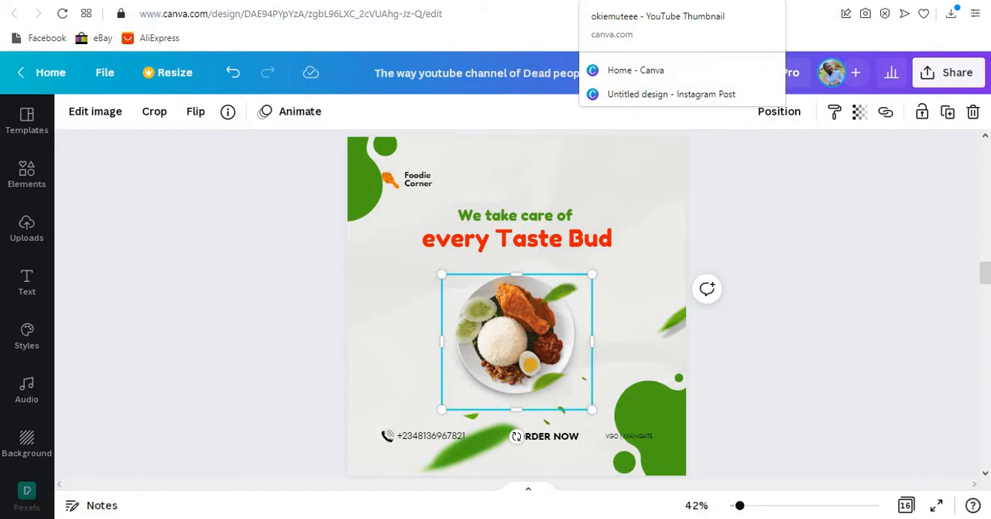
- Open the hiclipart.com website in a new browser tab
left_click(611, 9)
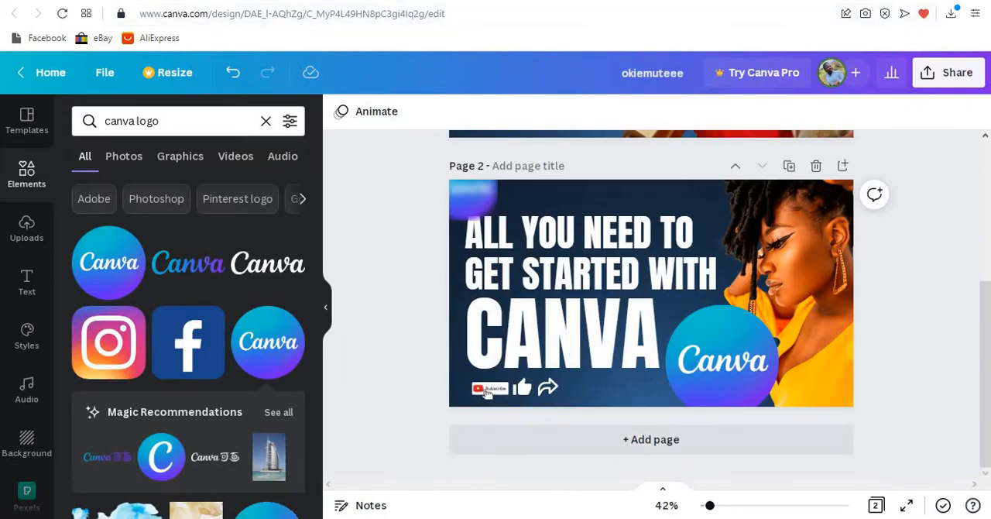
key("ctrl+t")
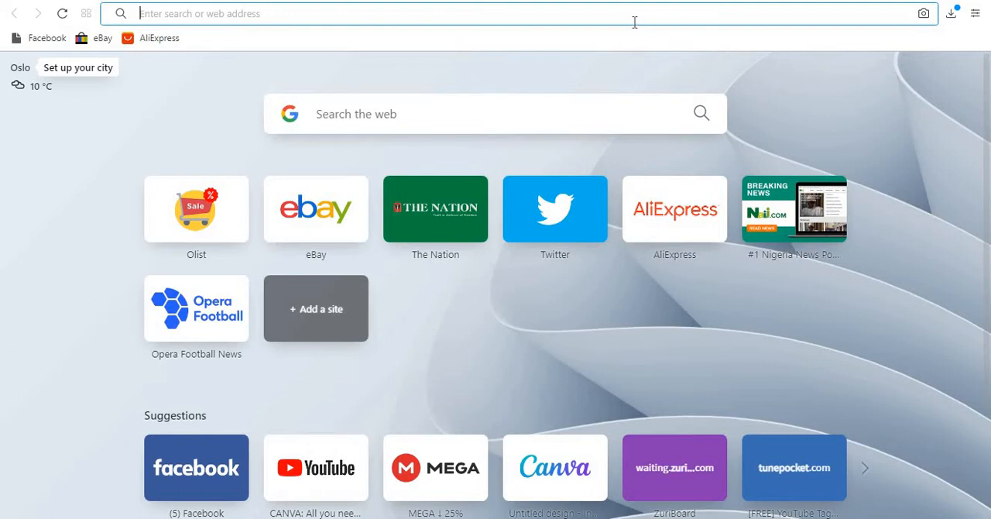
type("hickp")
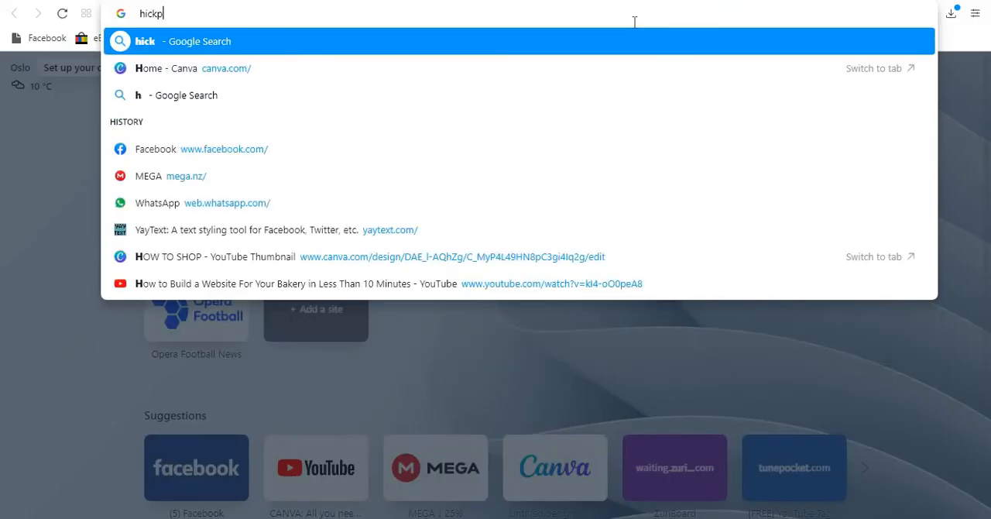
key("BackSpace")
key("BackSpace")
key("BackSpace")
type("ckp")
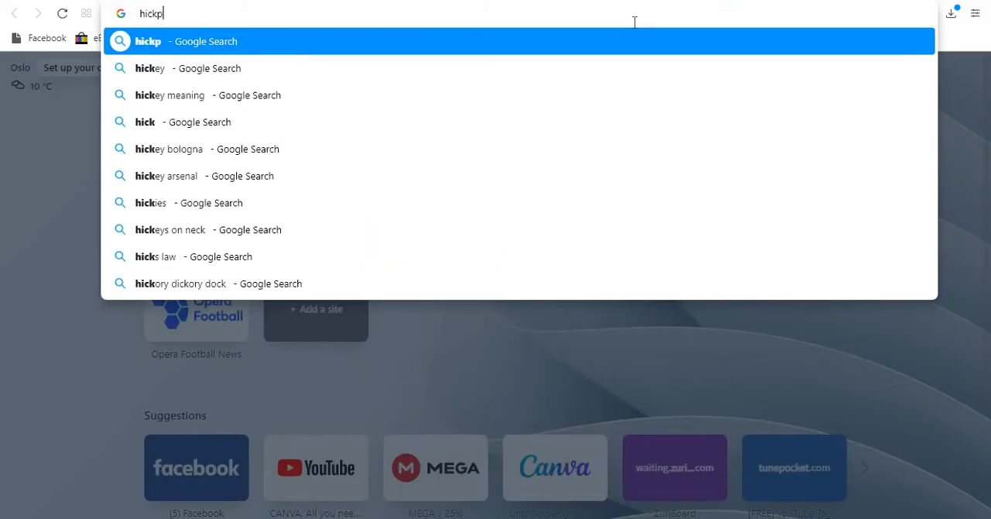
key("BackSpace")
key("BackSpace")
type("li")
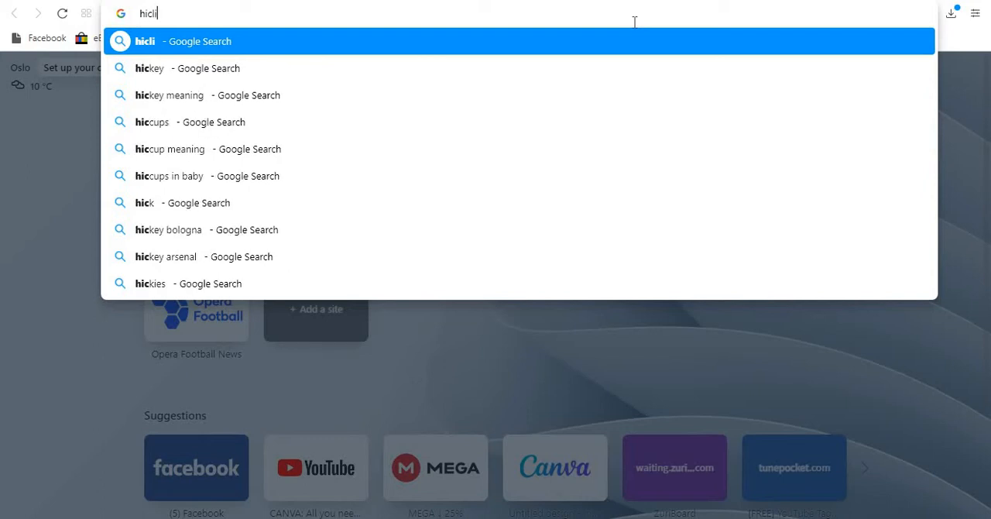
type("part.com")
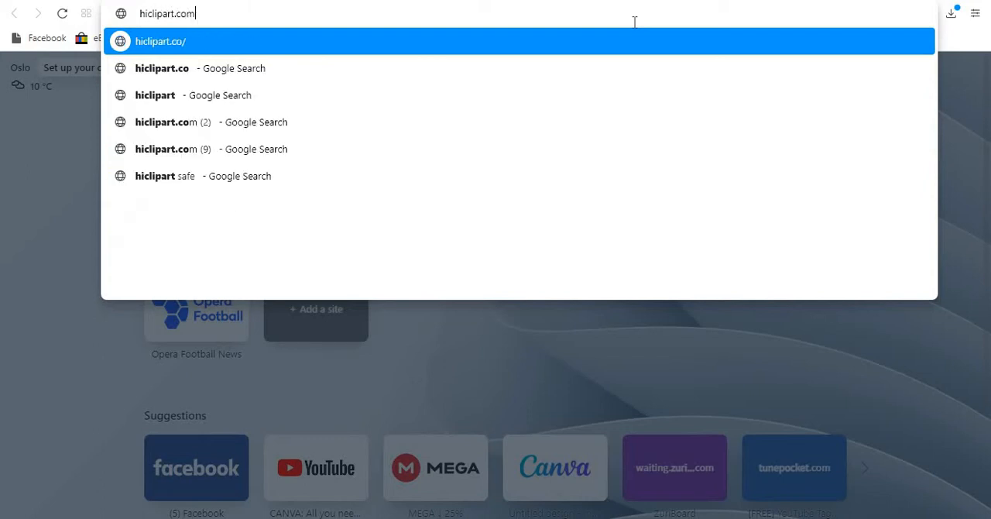
key("Return")
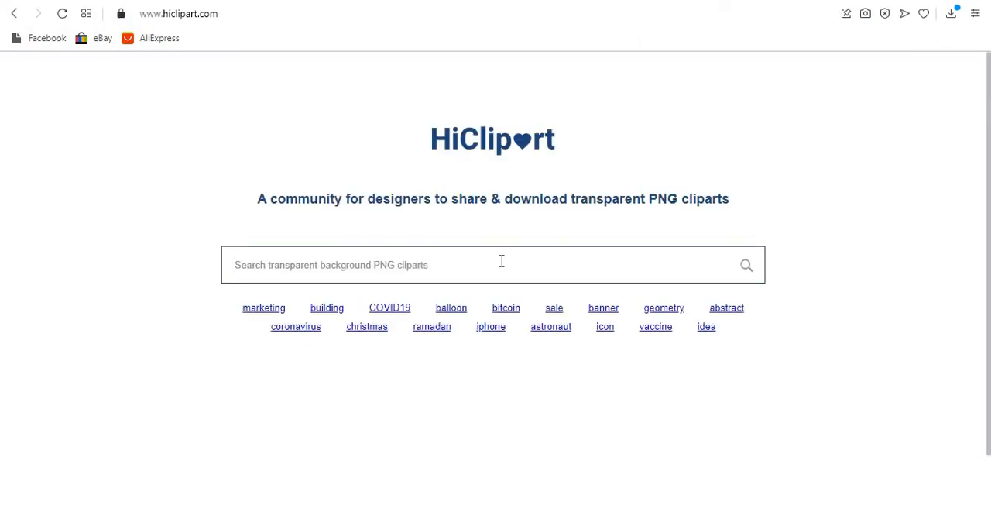
- Search HiClipart for transparent PNG cliparts of food
left_click(502, 260)
type("food")
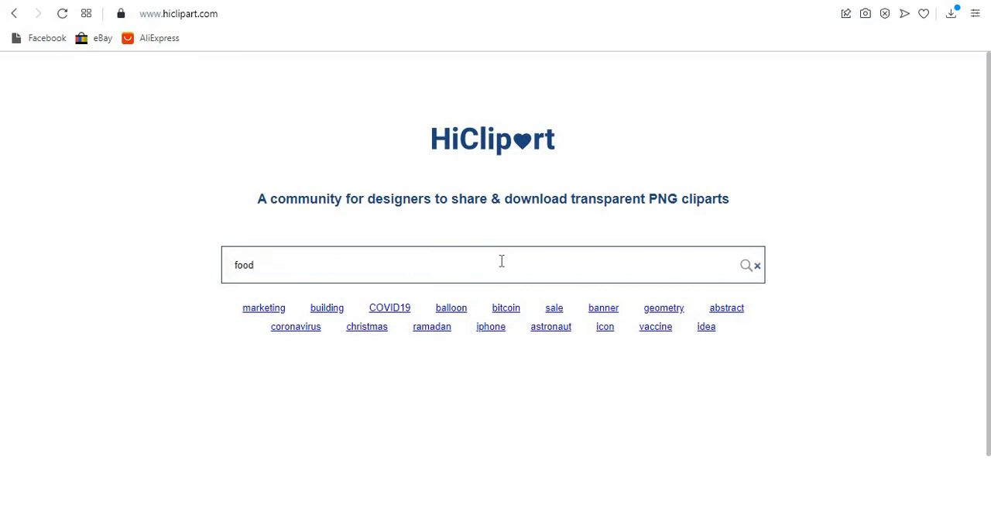
key("Return")
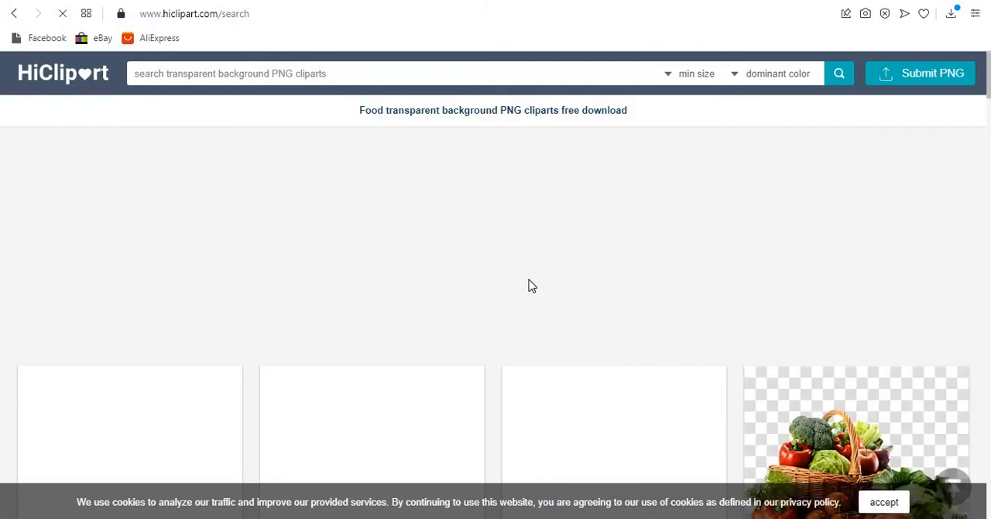
- Open the Chef Cooking Food Illustration clipart from the food results and download its original PNG
scroll(531, 286, "down", 10)
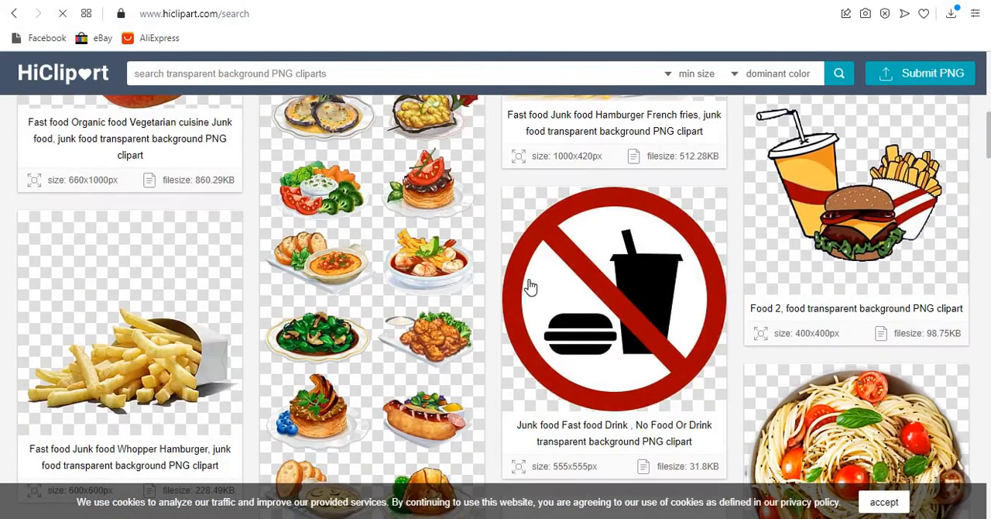
scroll(531, 286, "up", 3)
scroll(531, 286, "down", 5)
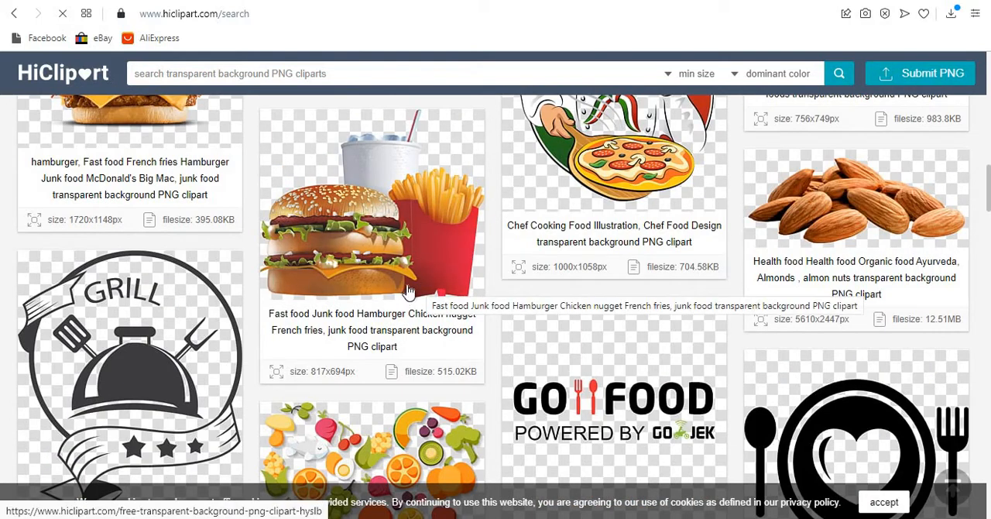
left_click(590, 175)
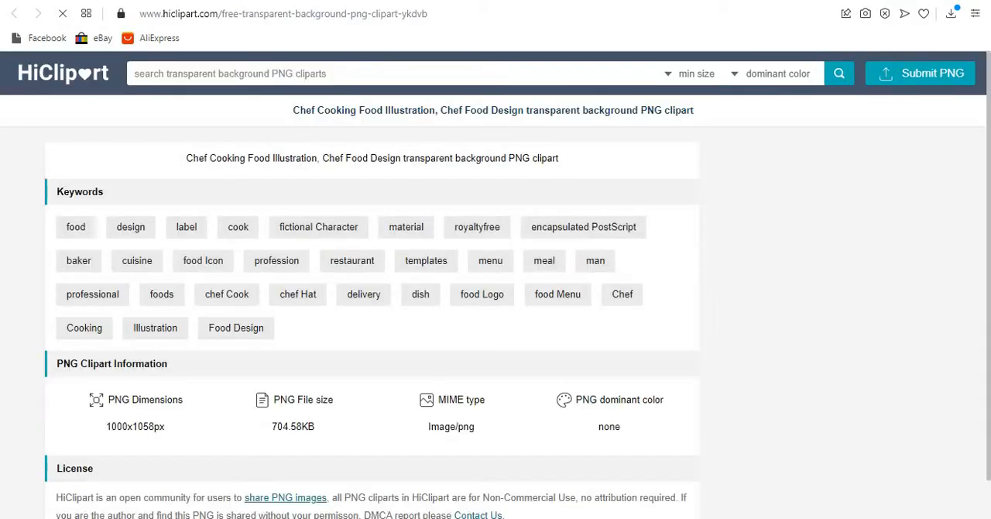
scroll(748, 253, "down", 8)
scroll(748, 259, "down", 1)
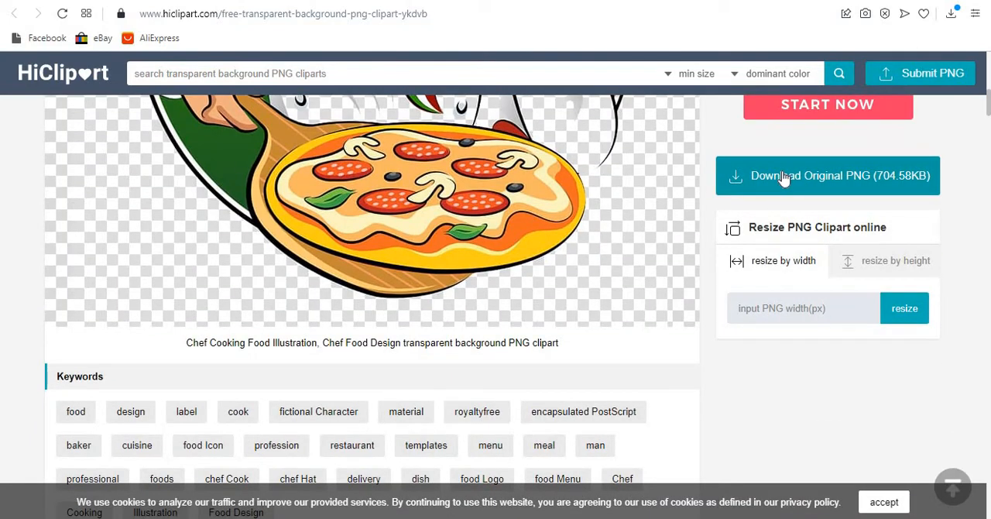
left_click(785, 179)
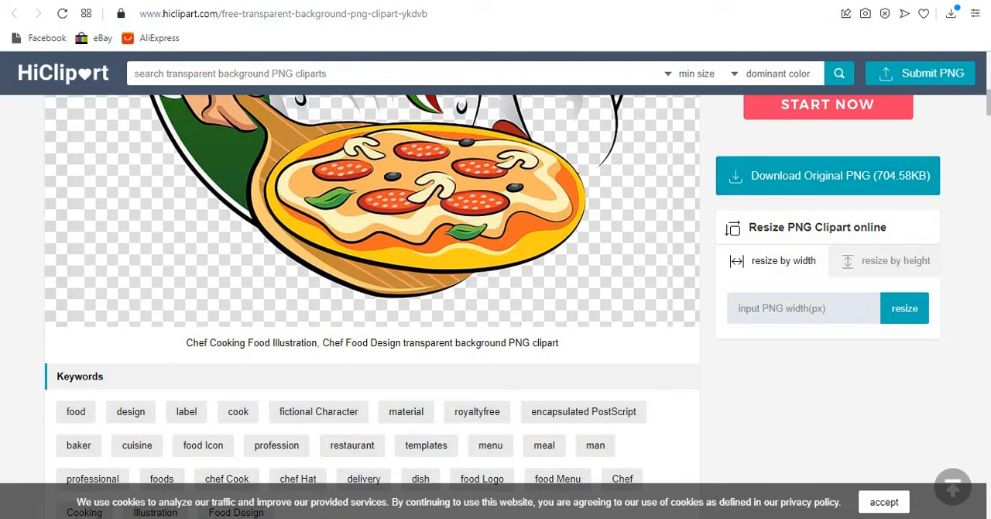
- Switch to the blank Instagram post in Canva and add the uploaded picture of the white plate with rice, chicken and egg
key("ctrl+Tab")
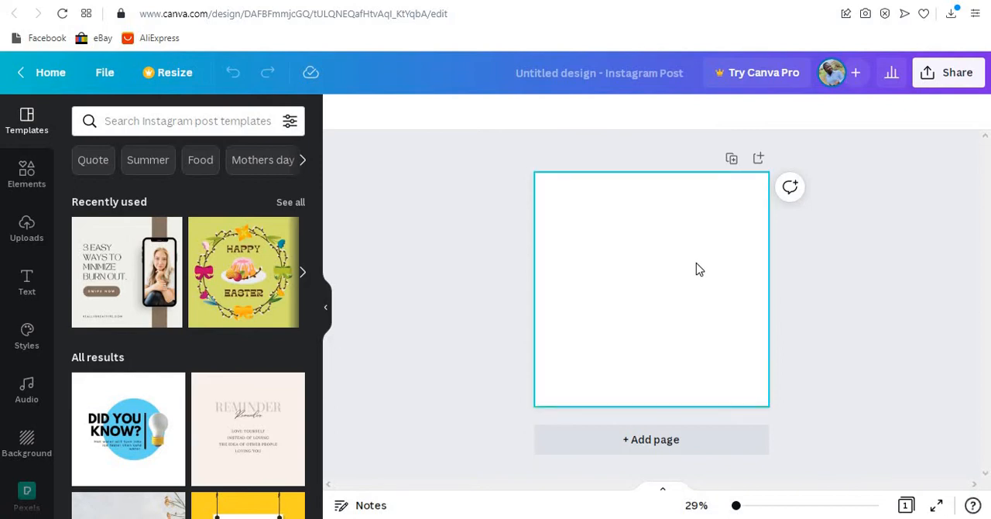
left_click(20, 231)
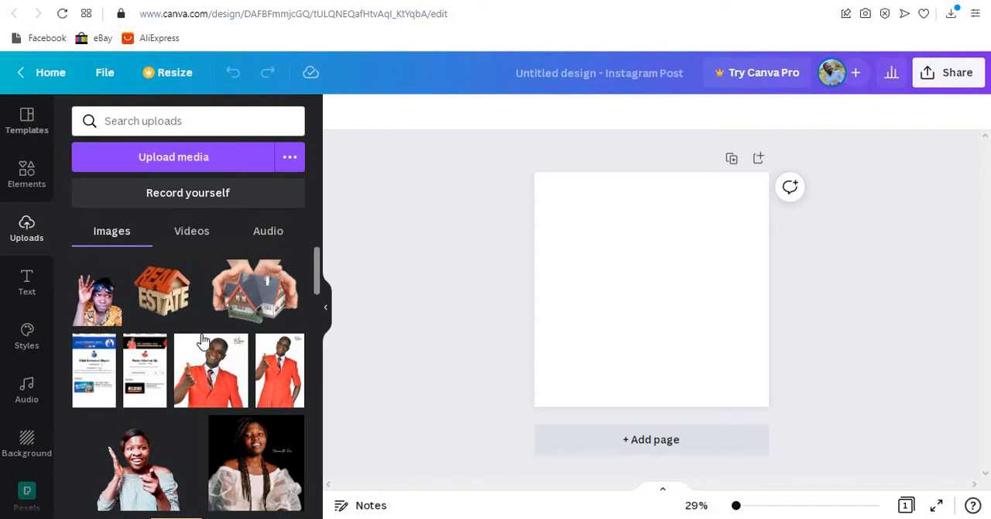
scroll(201, 340, "down", 10)
scroll(201, 340, "down", 5)
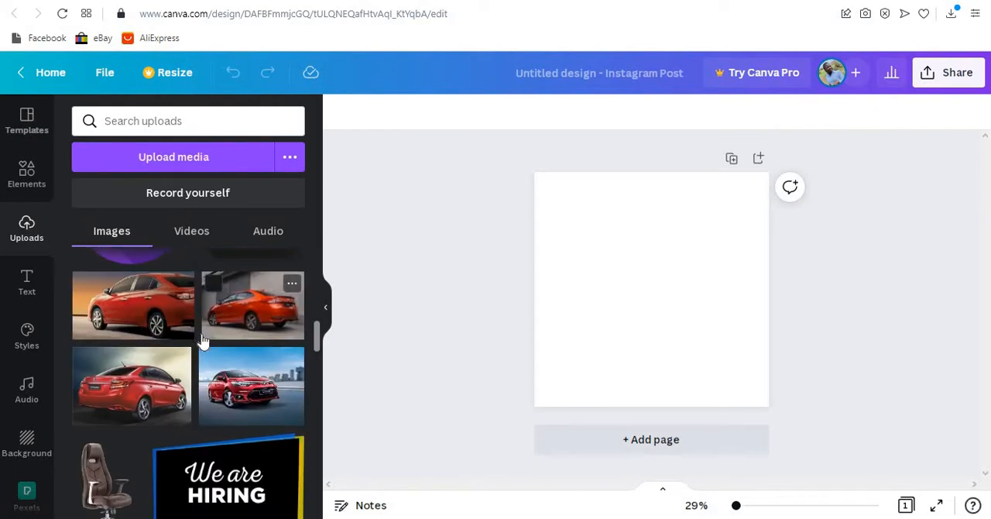
scroll(201, 341, "down", 10)
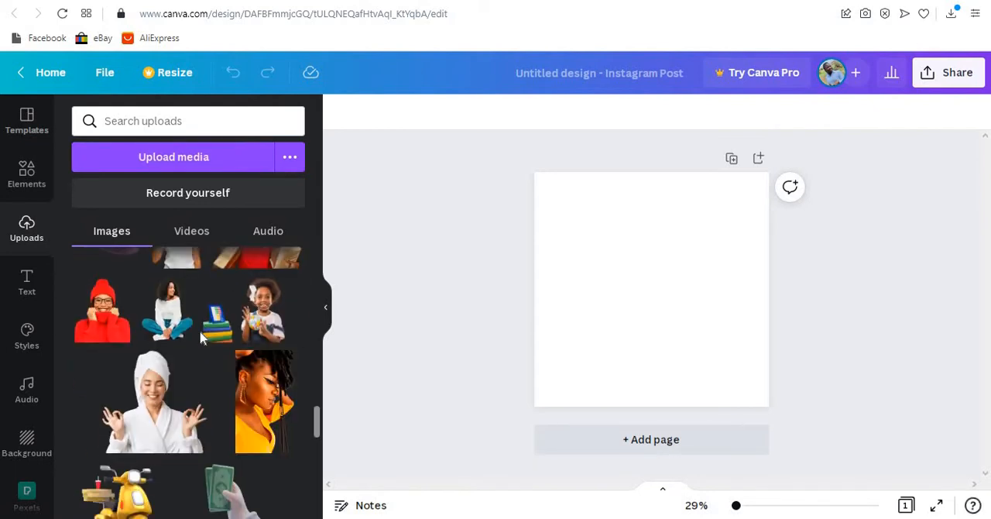
scroll(200, 338, "down", 10)
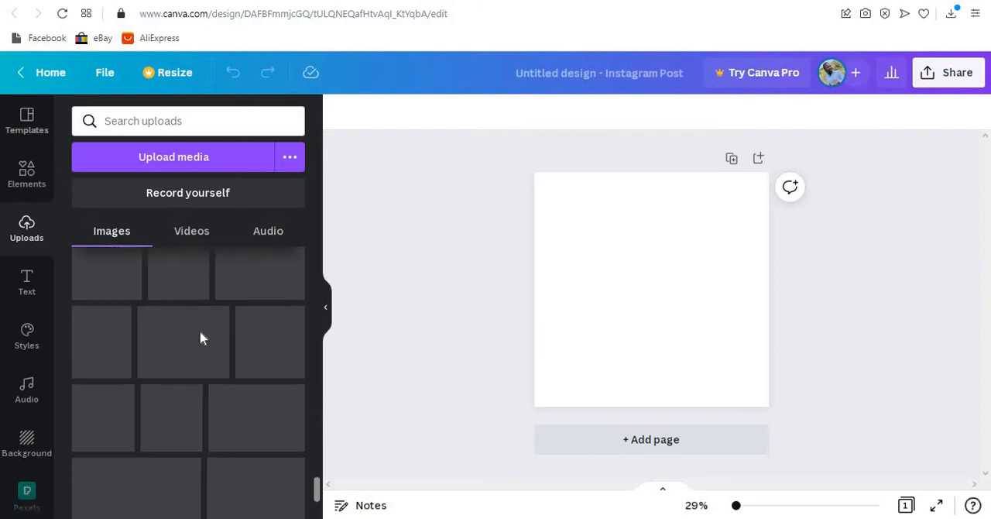
scroll(200, 337, "down", 10)
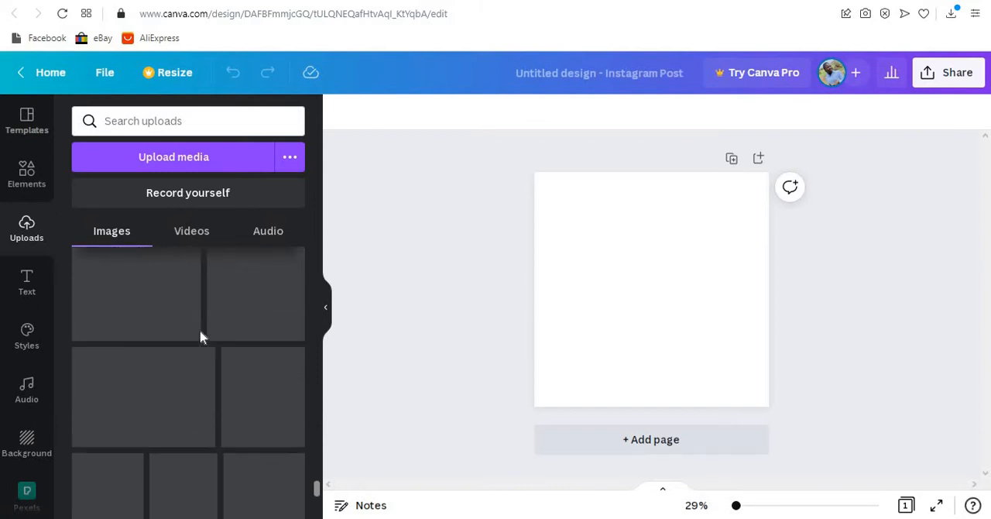
scroll(200, 338, "down", 10)
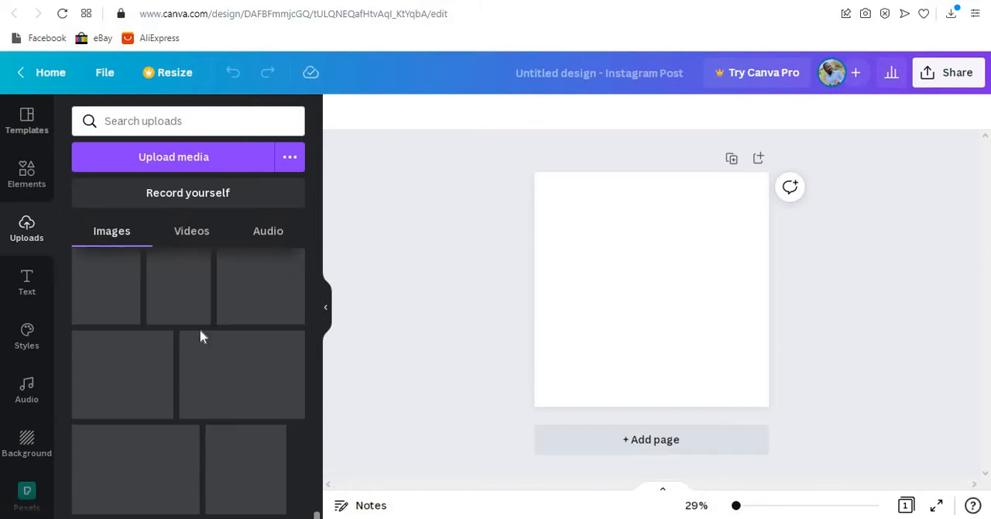
scroll(200, 338, "down", 8)
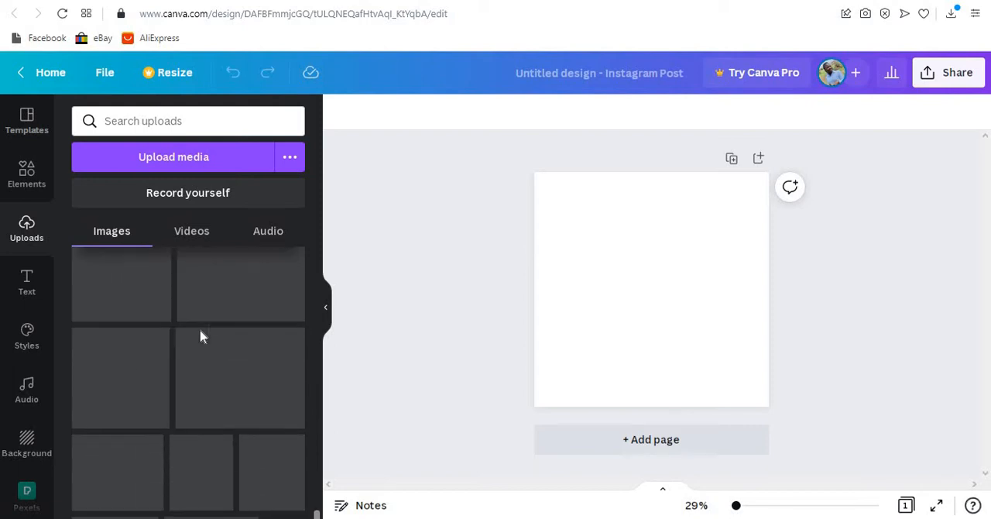
scroll(200, 338, "down", 3)
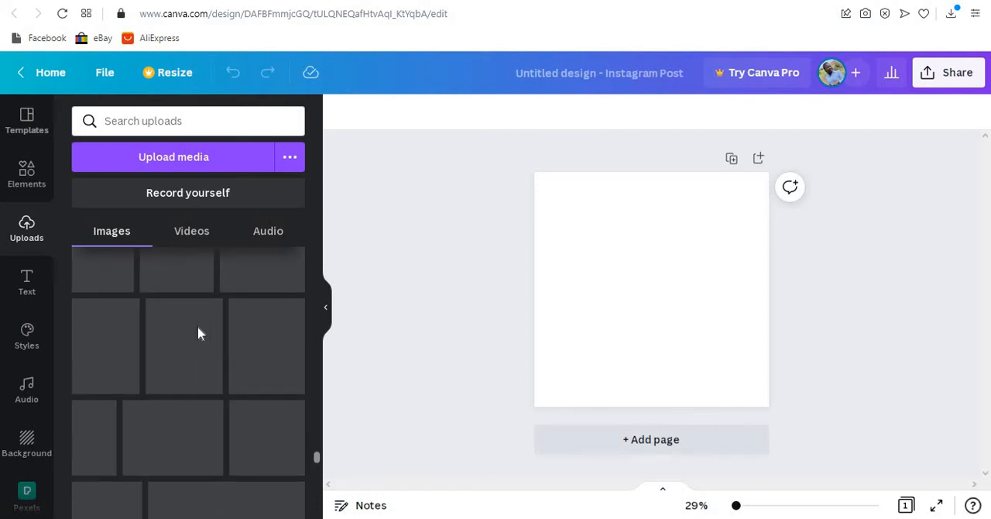
scroll(196, 333, "down", 20)
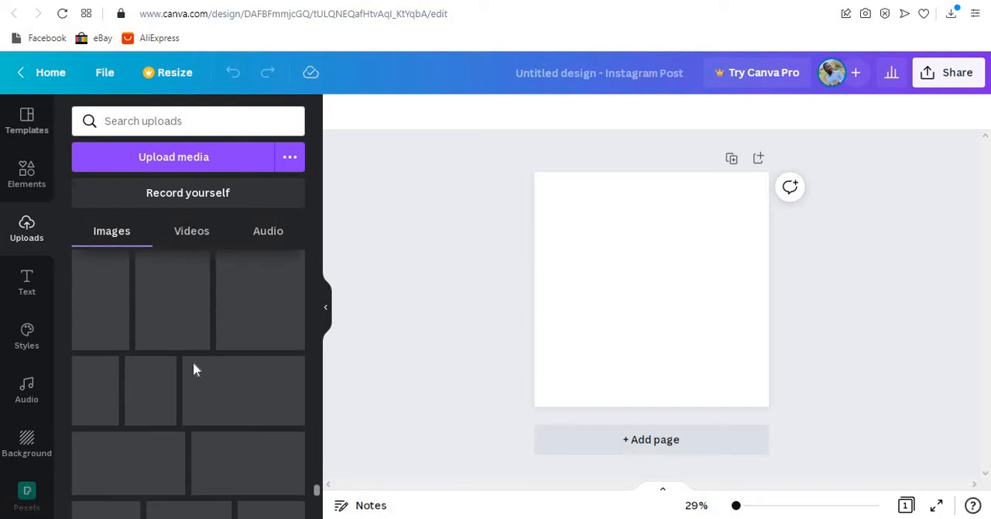
scroll(192, 358, "down", 10)
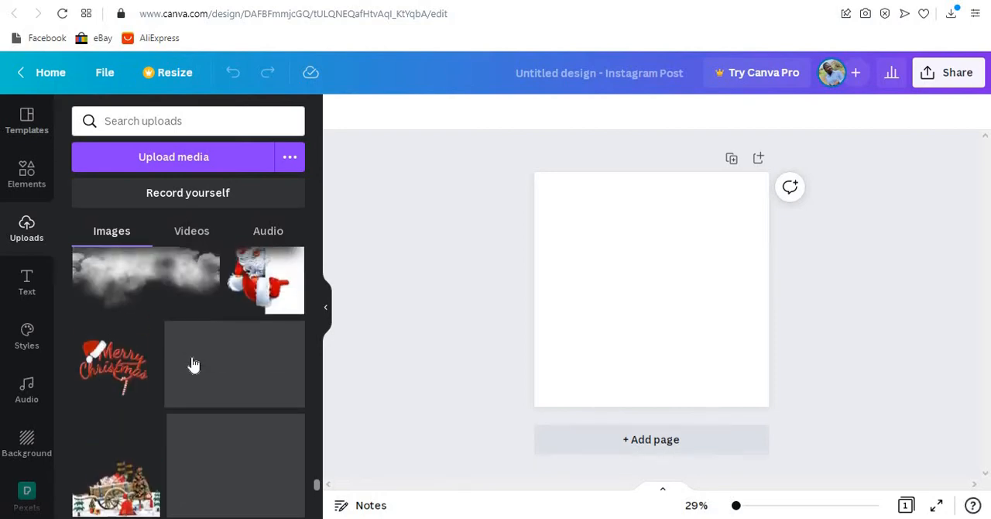
scroll(194, 365, "up", 5)
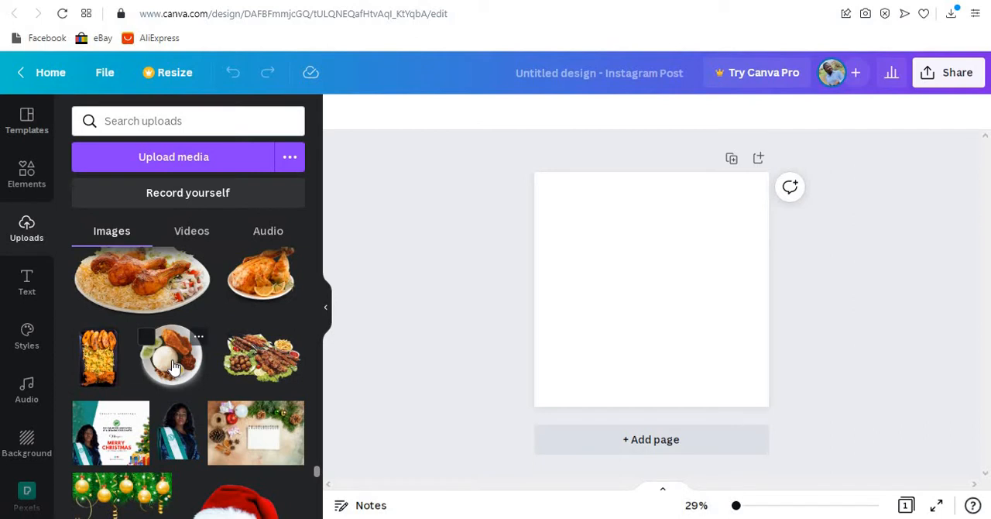
scroll(171, 372, "up", 2)
scroll(160, 432, "down", 1)
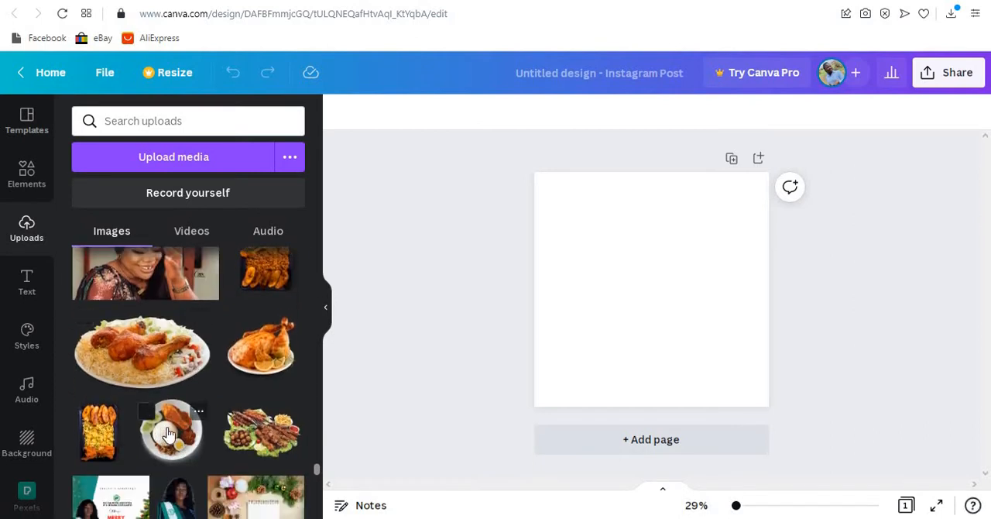
left_click(169, 434)
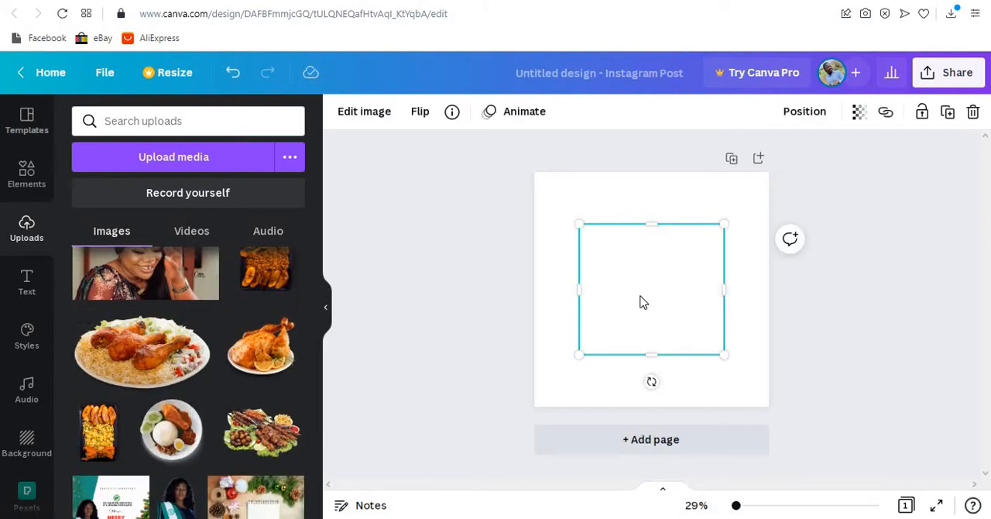
- Shrink the rice plate picture slightly and place it horizontally centred, just below the middle of the page
left_click_drag(653, 306, 660, 343)
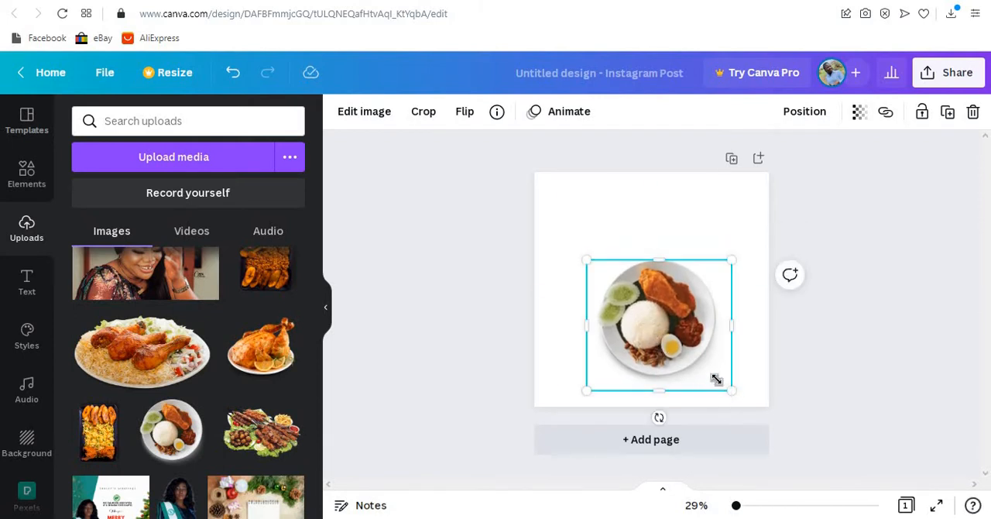
left_click_drag(717, 379, 707, 369)
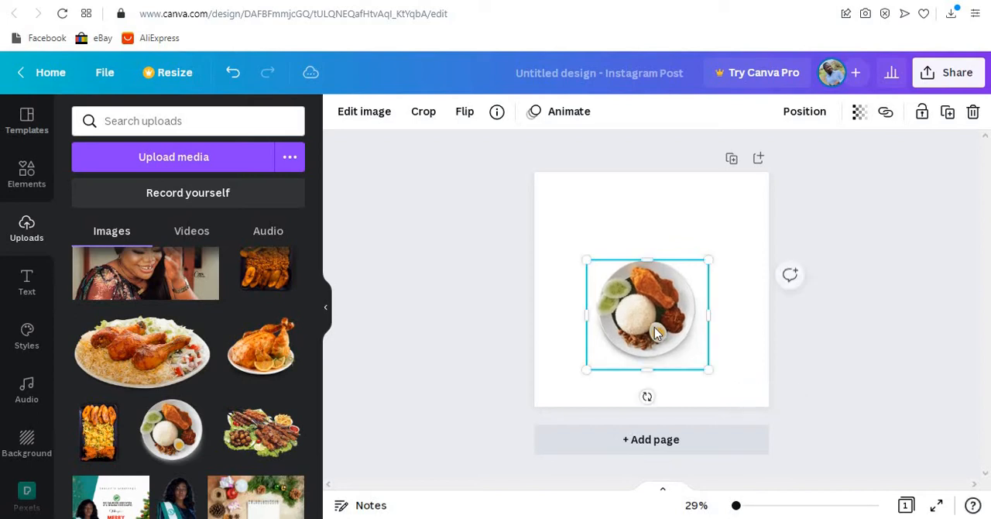
mouse_move(655, 335)
left_mouse_down()
mouse_move(657, 346)
mouse_move(662, 300)
mouse_move(662, 329)
left_mouse_up()
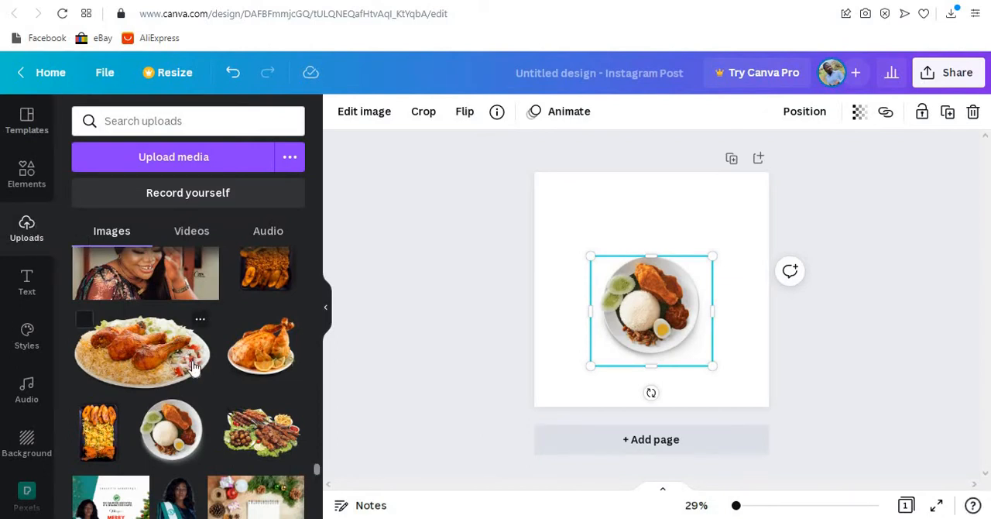
- Find the wide white crumpled-paper texture among the uploaded images and add it to the page
scroll(193, 366, "up", 15)
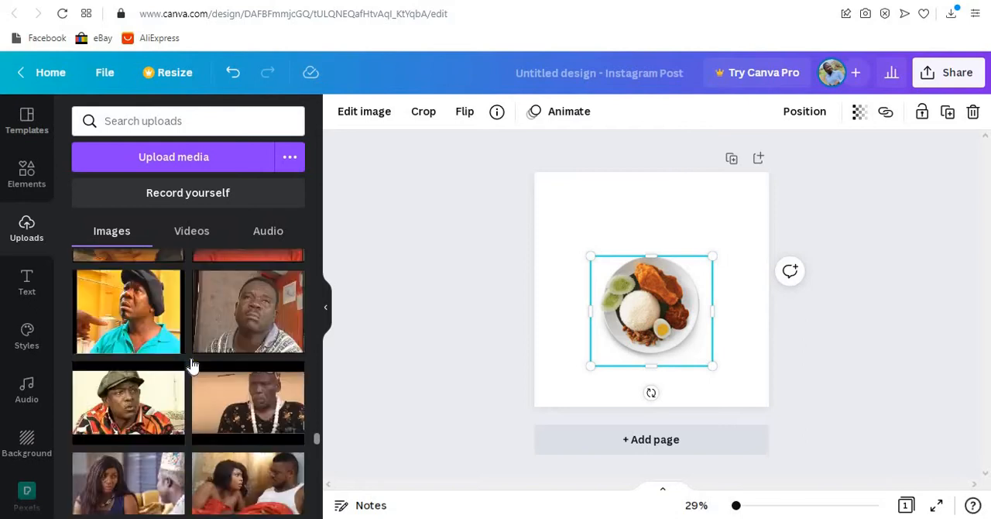
scroll(194, 364, "up", 12)
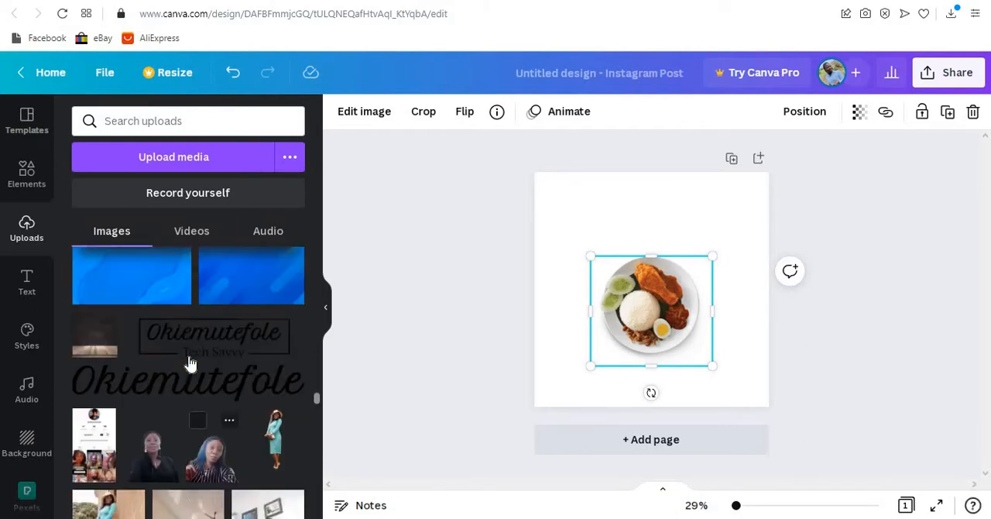
scroll(190, 360, "up", 8)
scroll(189, 361, "down", 2)
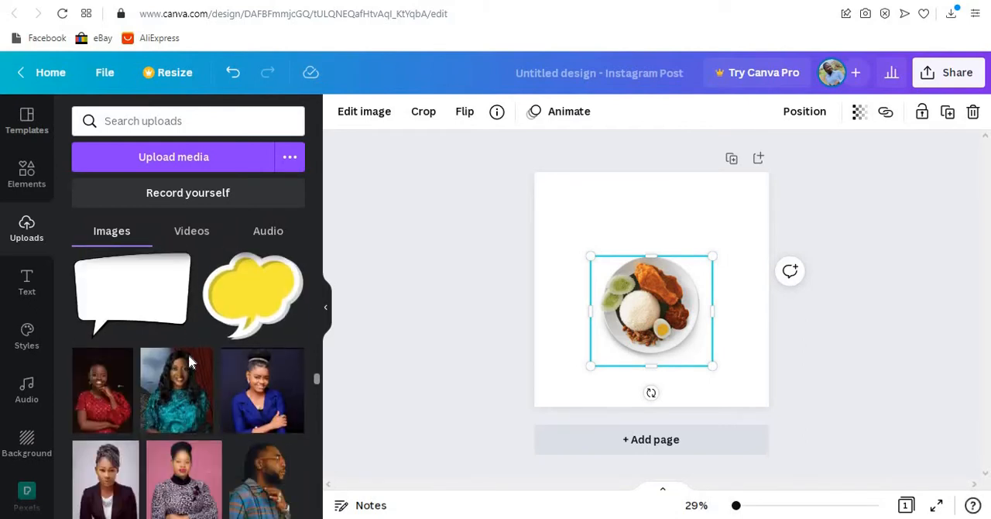
scroll(188, 361, "down", 5)
scroll(188, 361, "up", 3)
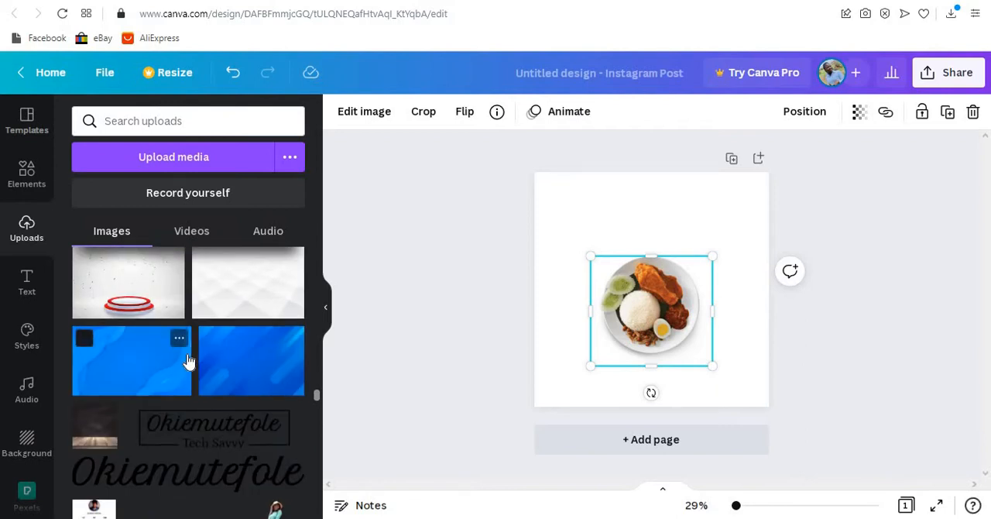
scroll(188, 361, "up", 10)
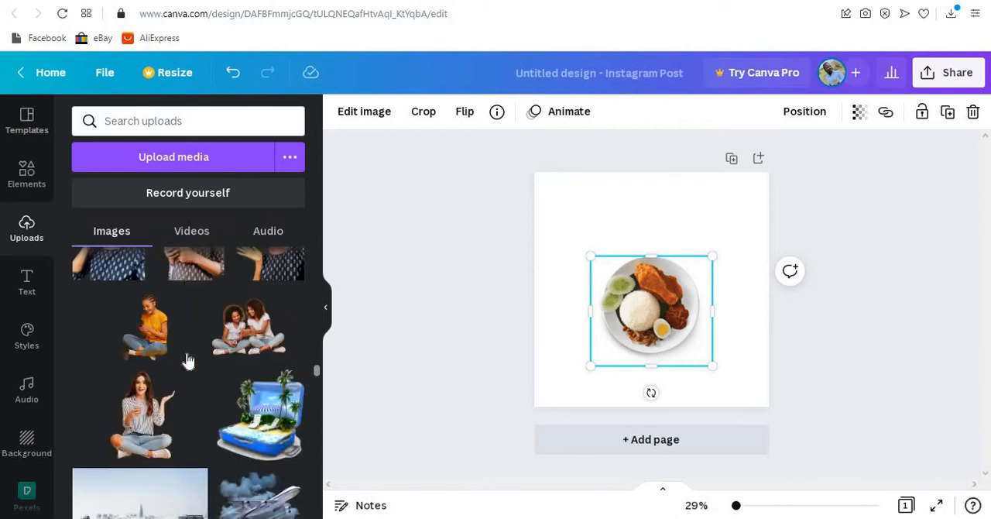
scroll(188, 360, "up", 10)
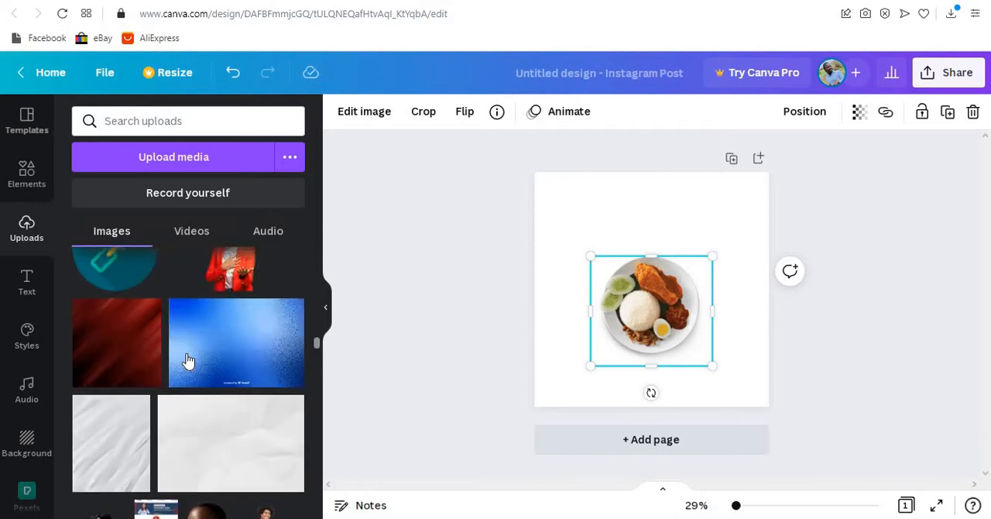
scroll(188, 361, "down", 2)
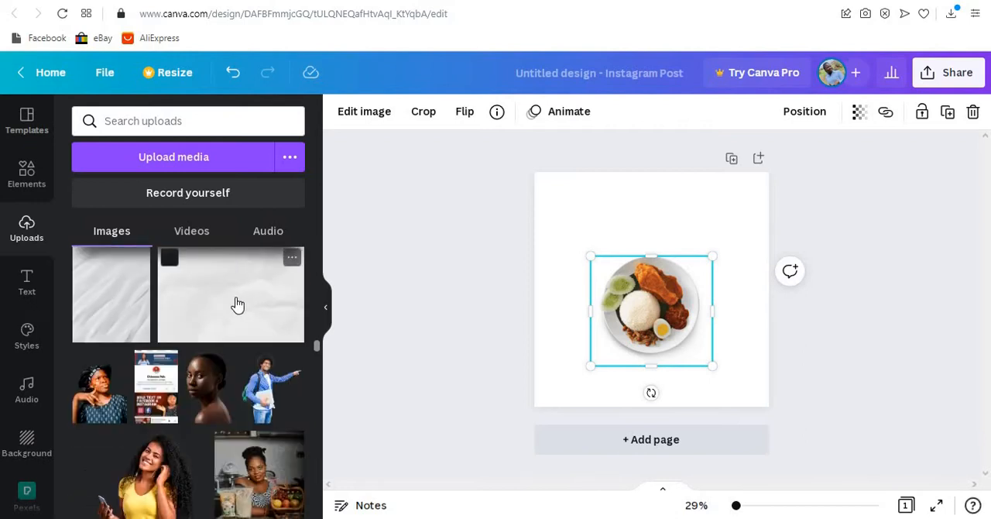
left_click_drag(238, 305, 674, 299)
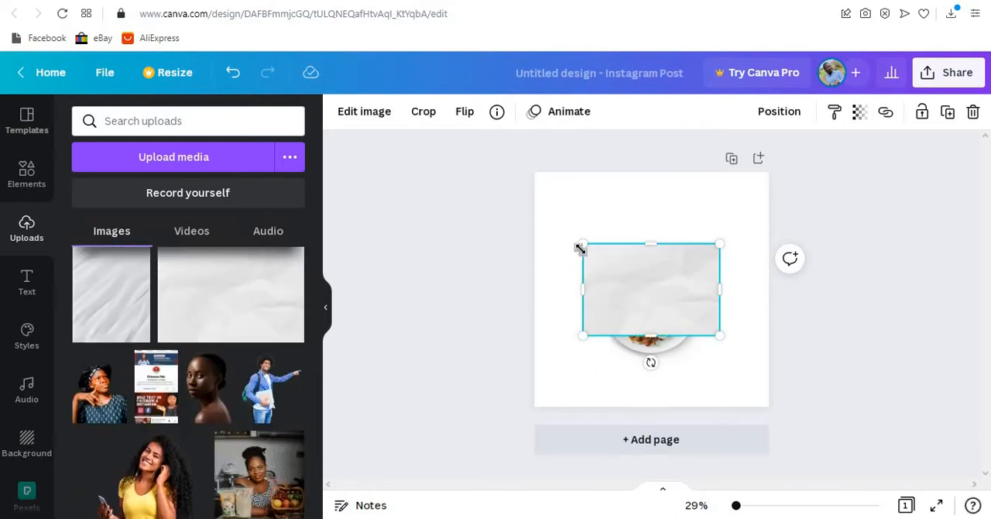
- Enlarge the crumpled-paper image to cover the whole page and send it behind the rice plate
left_click_drag(580, 248, 466, 164)
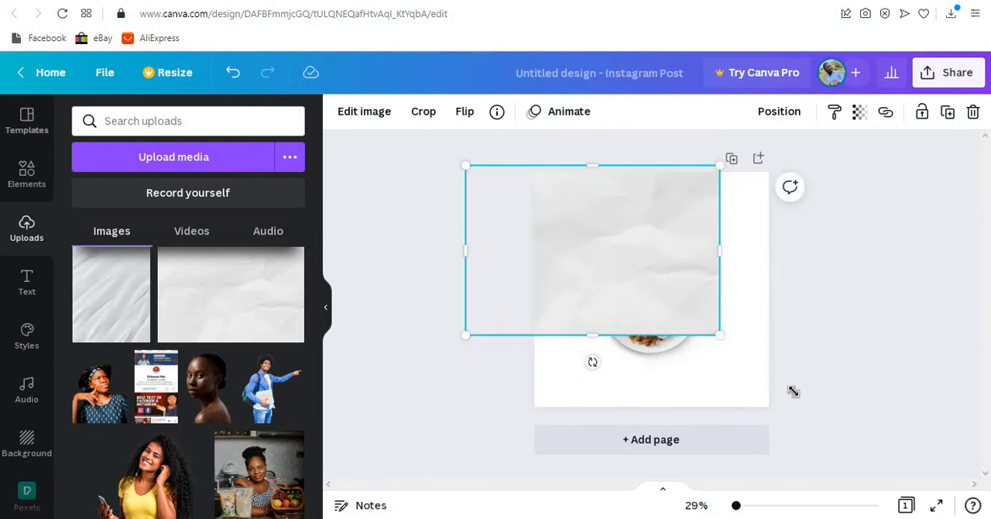
left_click_drag(792, 391, 844, 431)
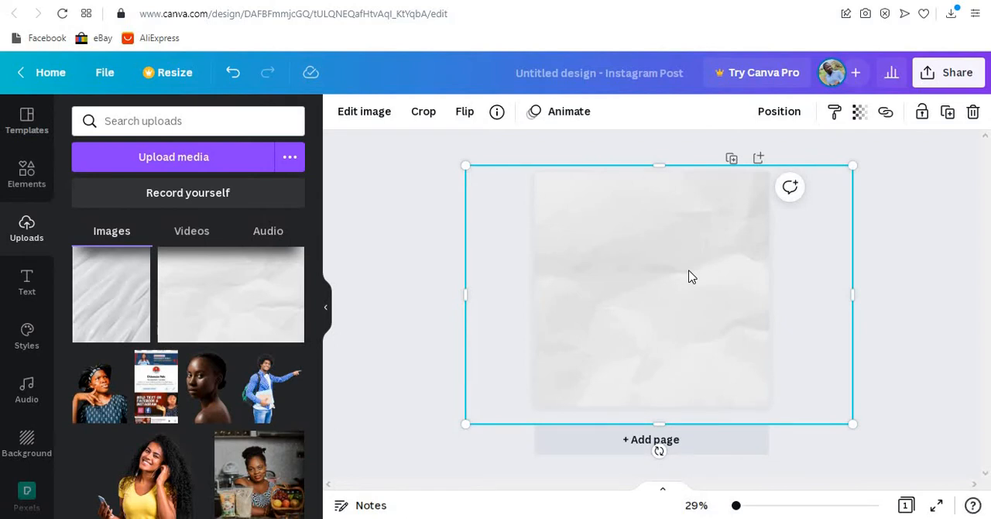
right_click(692, 276)
left_click(762, 256)
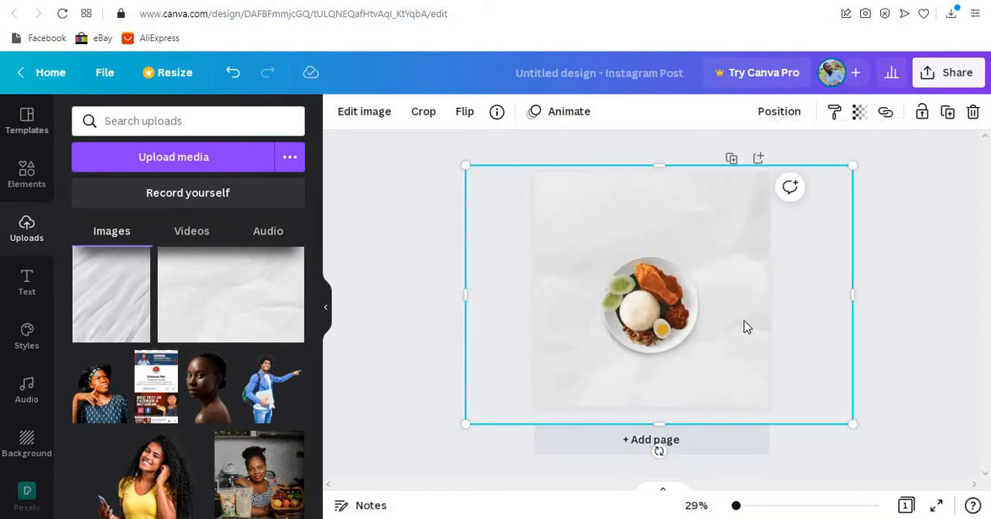
left_click_drag(730, 347, 709, 342)
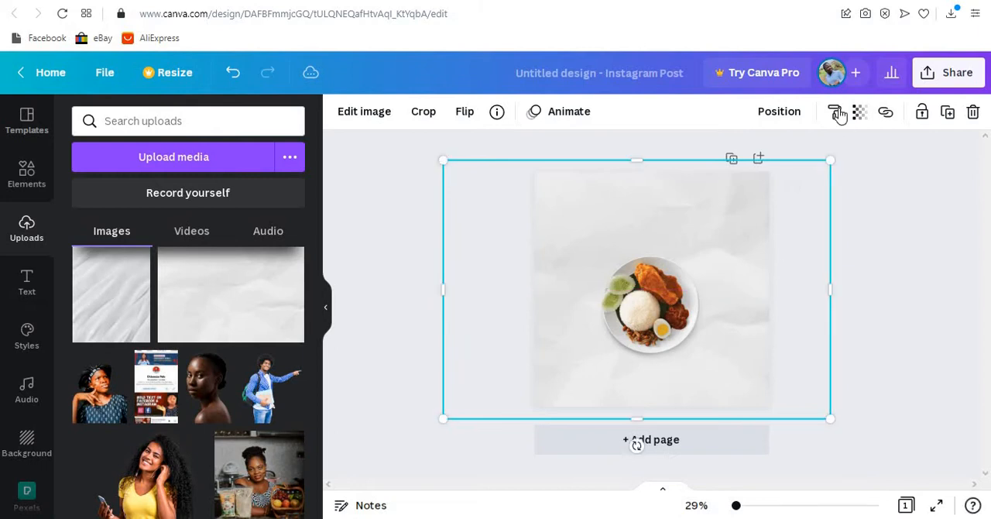
- Set the crumpled-paper background's transparency to 76 and lock it in place
left_click(859, 116)
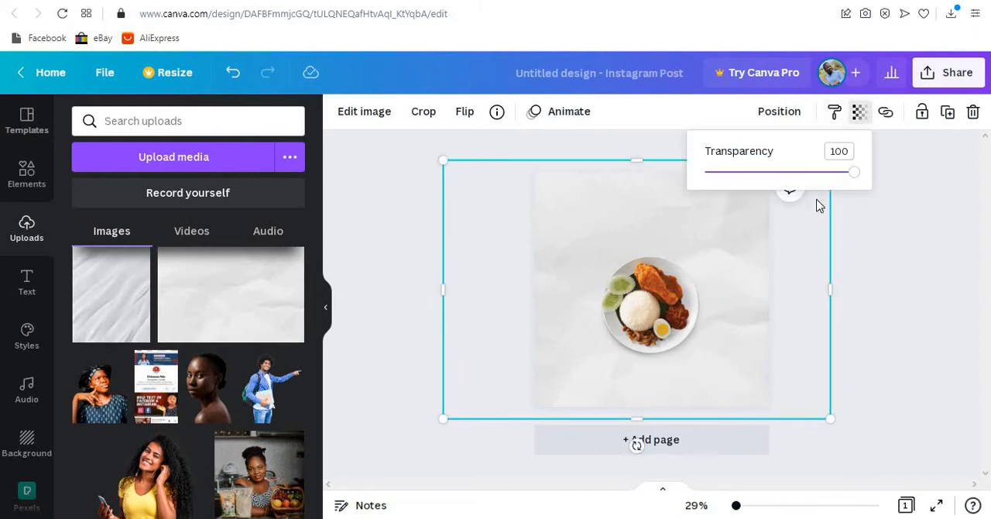
left_click_drag(826, 180, 819, 175)
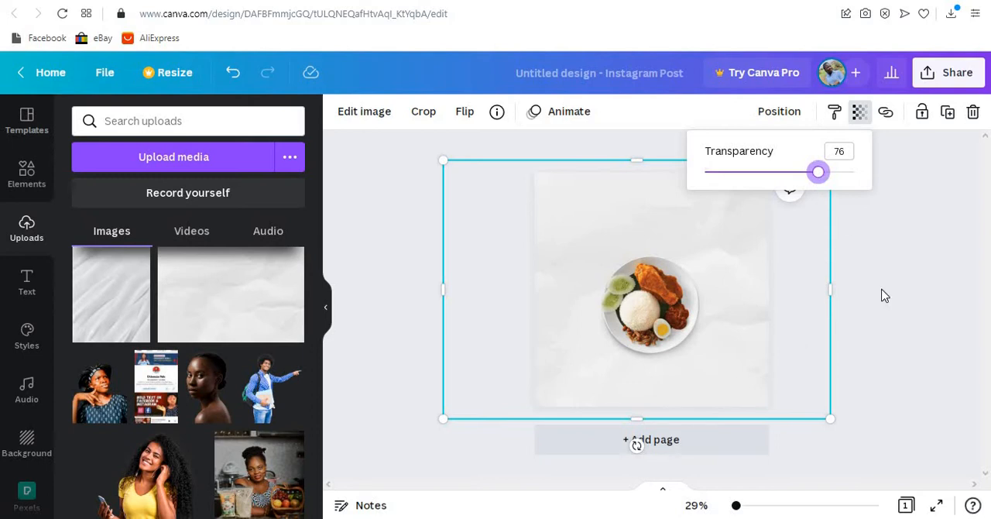
left_click(820, 308)
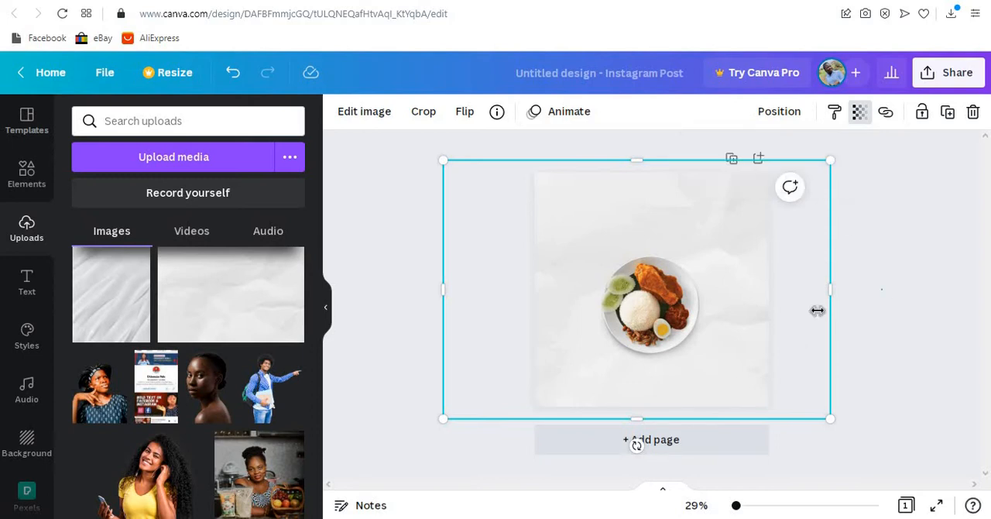
left_click(923, 113)
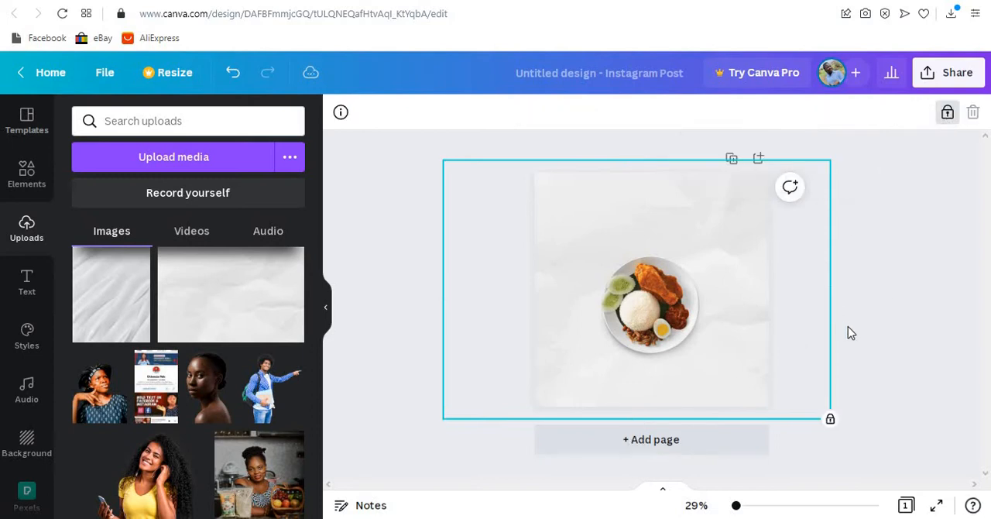
left_click(520, 288)
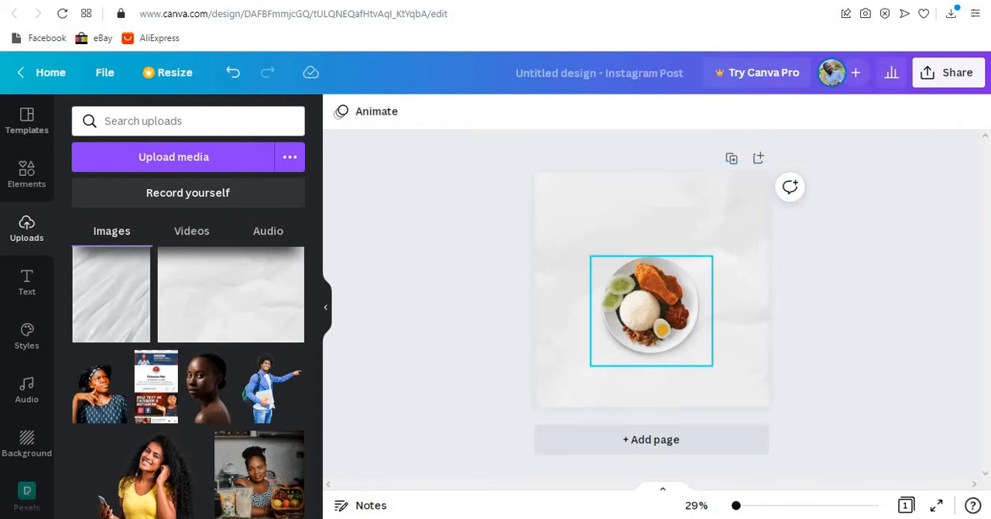
- Find the floating green leaves picture among the uploaded images and add it to the page
scroll(187, 343, "down", 10)
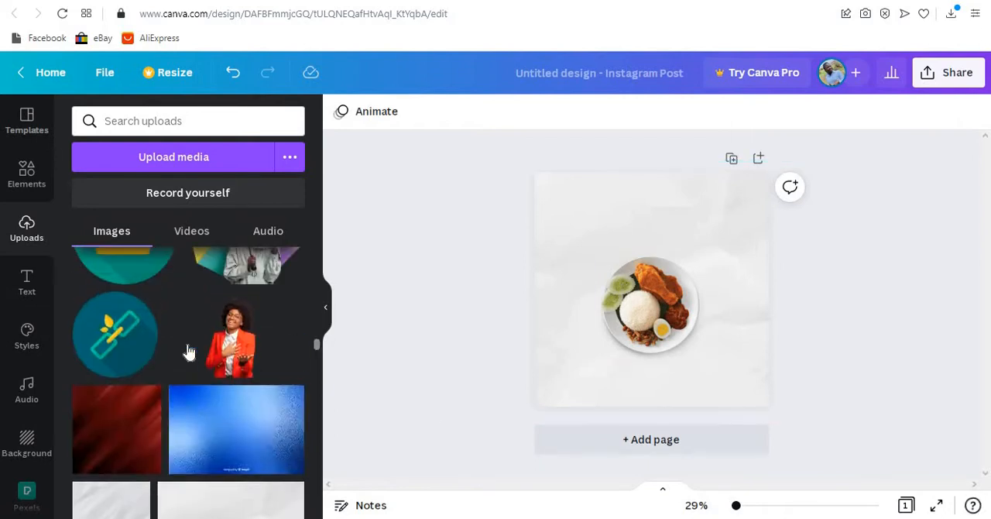
scroll(186, 348, "up", 6)
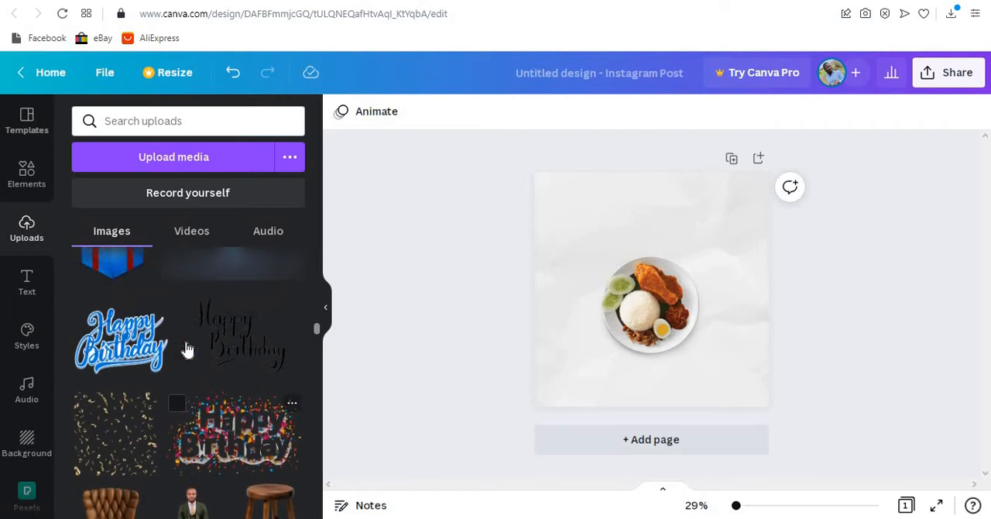
scroll(187, 350, "up", 5)
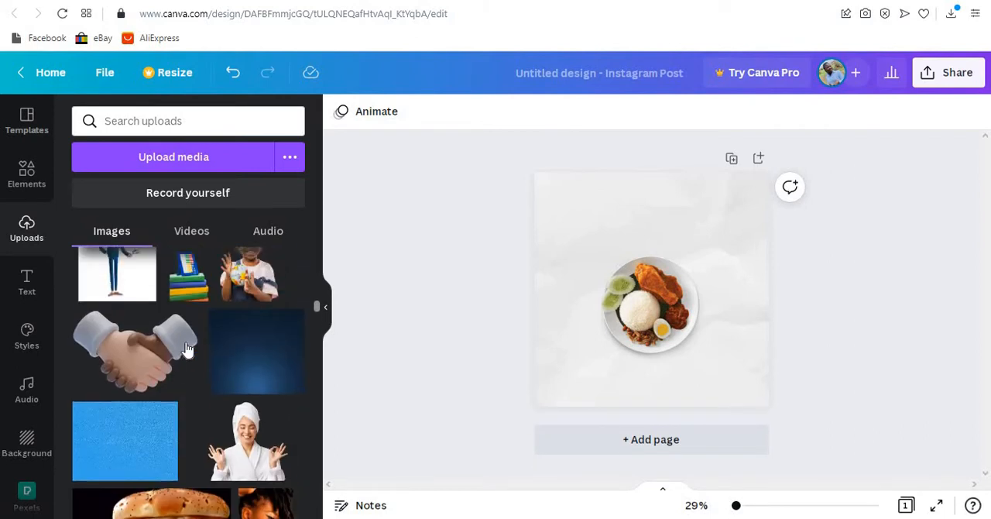
scroll(187, 348, "up", 5)
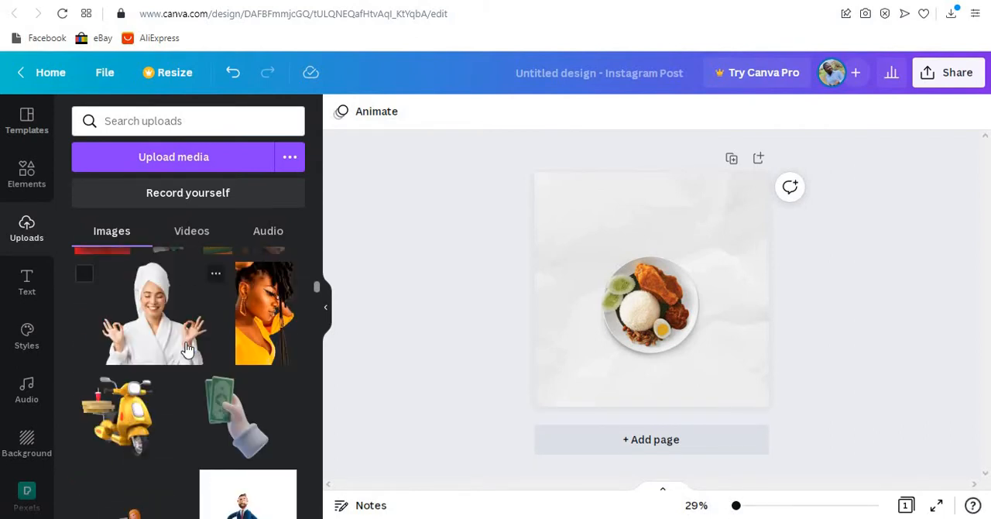
scroll(187, 349, "down", 2)
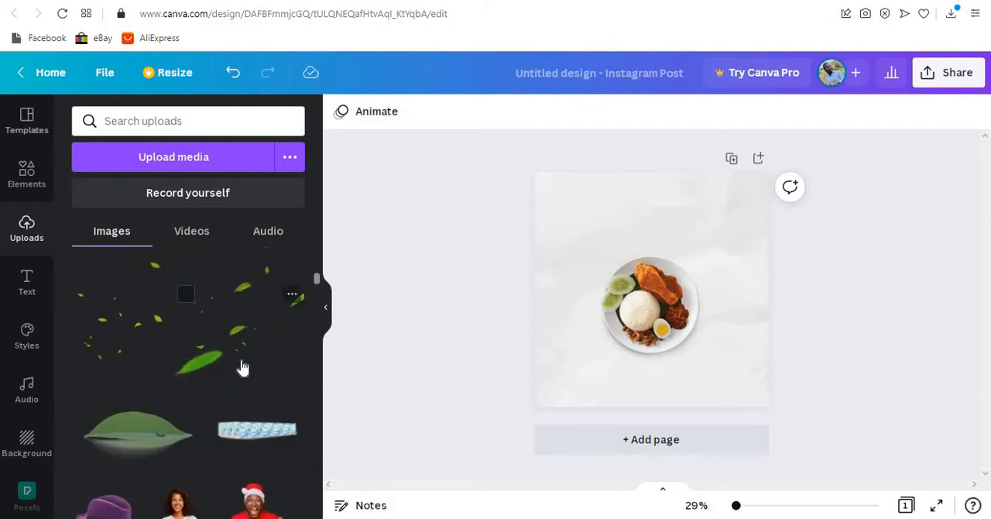
left_click(292, 297)
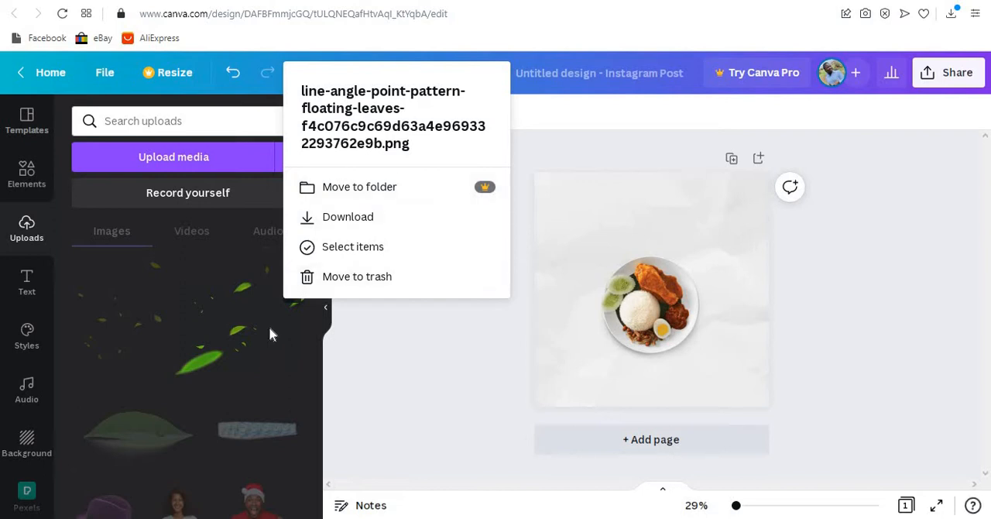
left_click(282, 294)
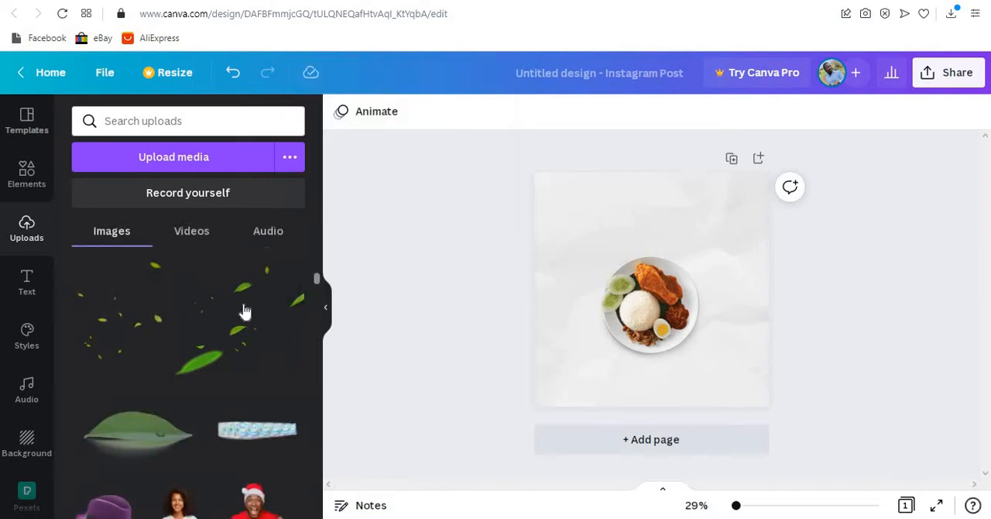
left_click_drag(244, 311, 710, 297)
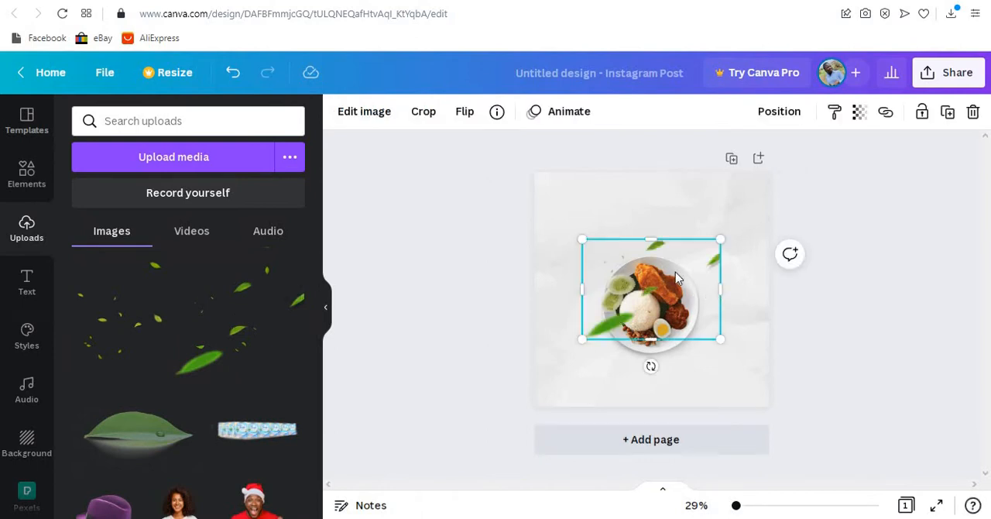
- Enlarge the leaves picture slightly and place it in the page's lower-right corner, overlapping the rice plate
left_click_drag(722, 340, 769, 378)
left_click_drag(691, 310, 690, 309)
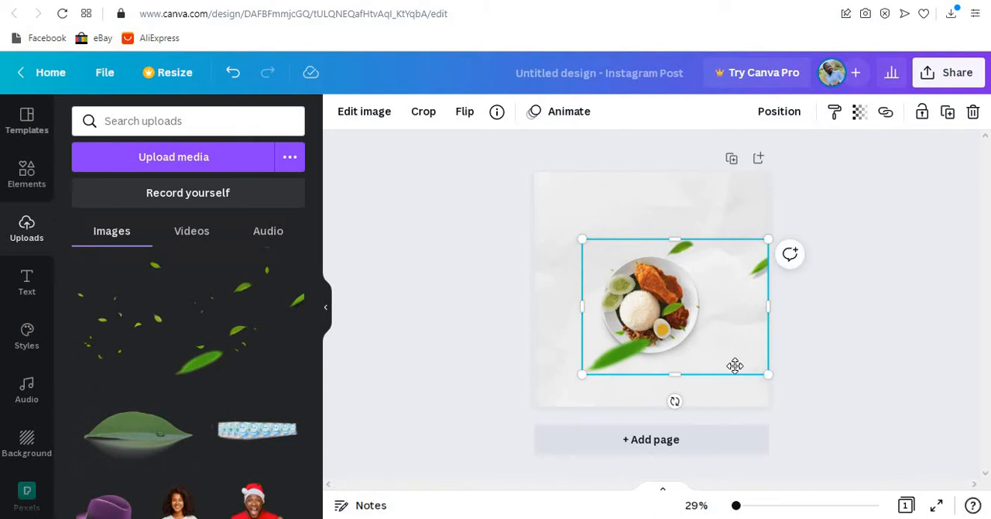
mouse_move(734, 365)
left_mouse_down()
mouse_move(745, 383)
mouse_move(754, 356)
mouse_move(736, 359)
left_mouse_up()
left_click_drag(774, 401, 763, 394)
left_click_drag(719, 353, 720, 348)
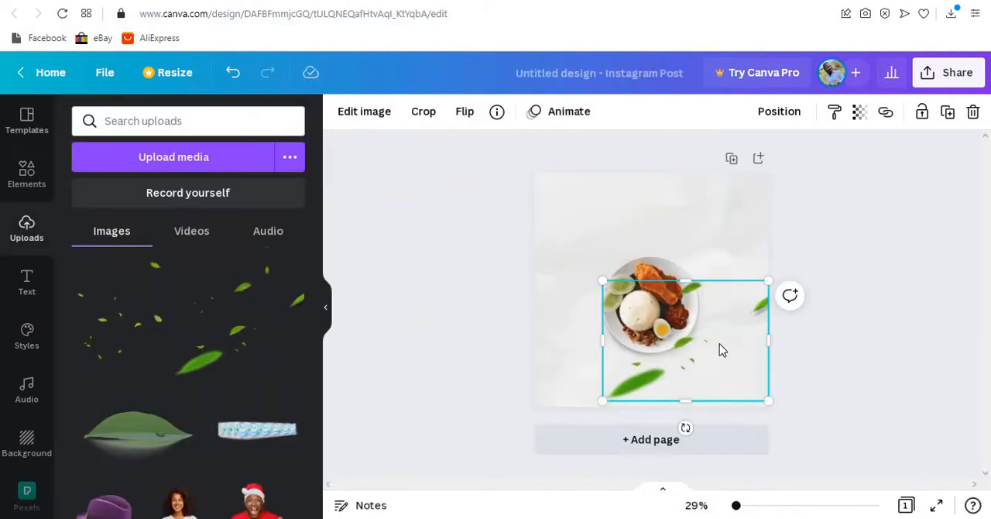
left_click_drag(719, 350, 718, 345)
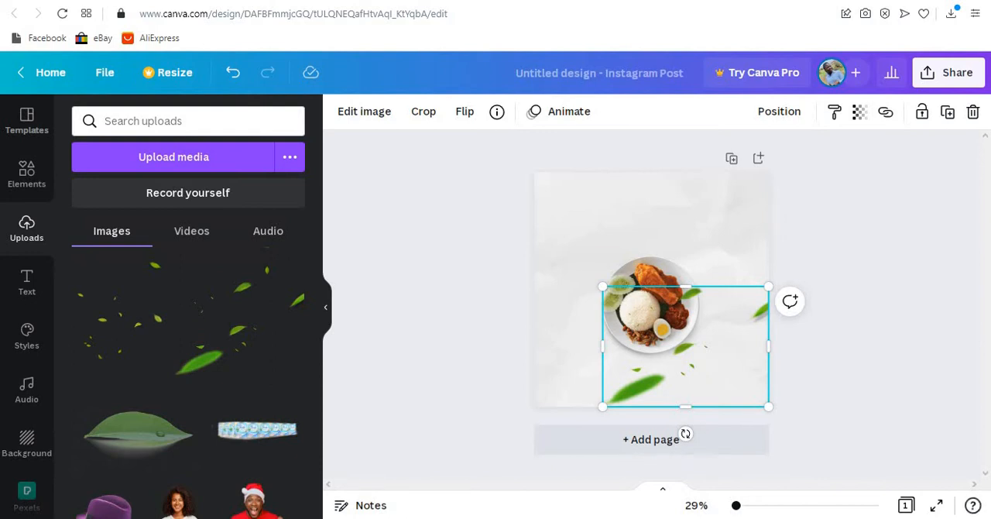
- Check the corner shapes in the Foodie Corner example, and search the elements for "gradients"
mouse_move(220, 377)
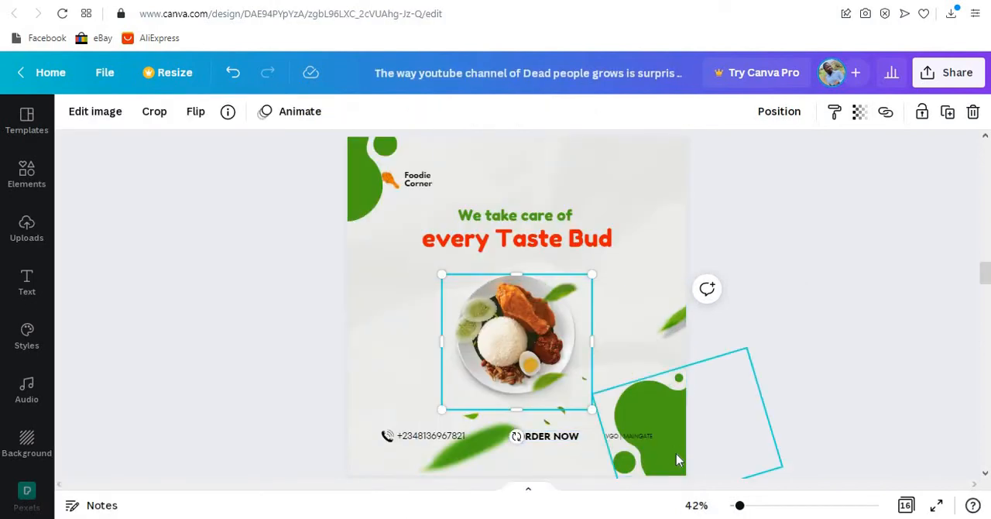
left_click(676, 433)
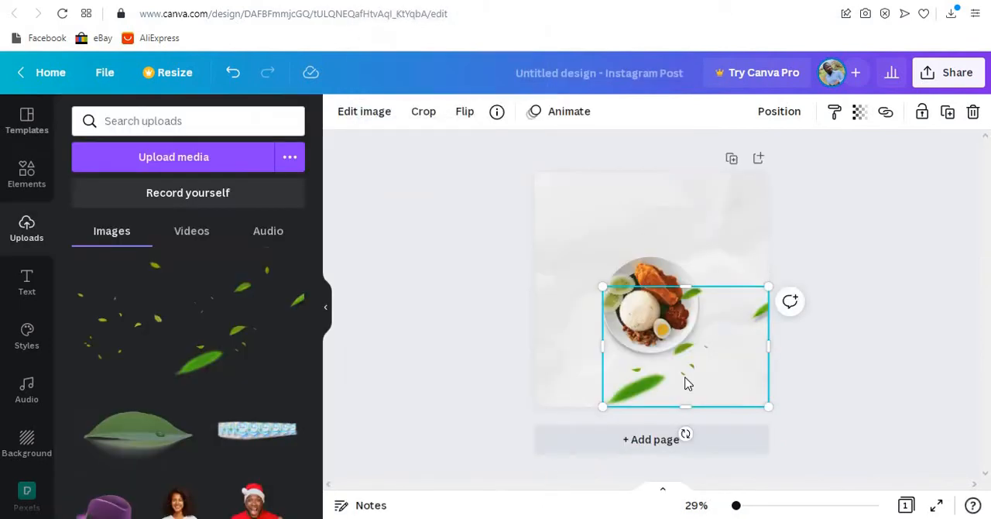
left_click(25, 175)
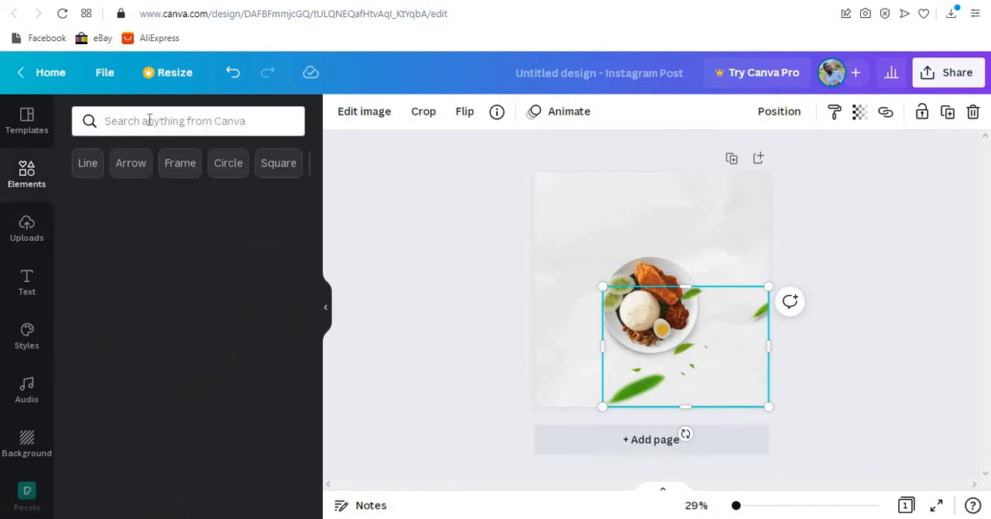
left_click(149, 120)
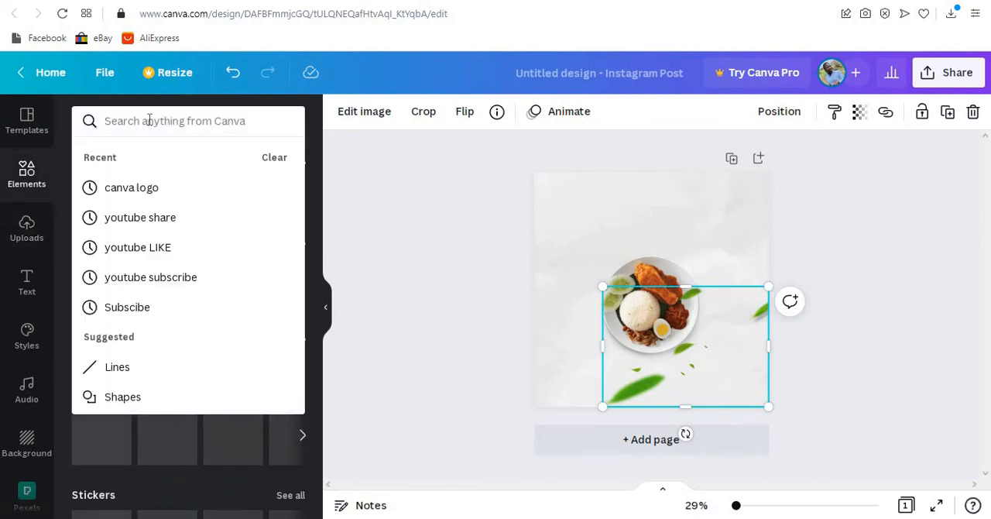
type("gra")
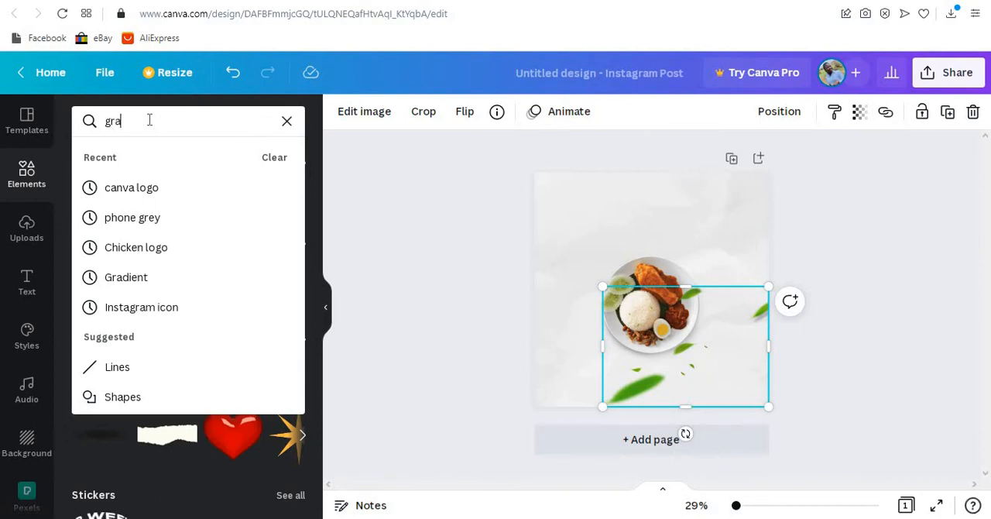
type("dient")
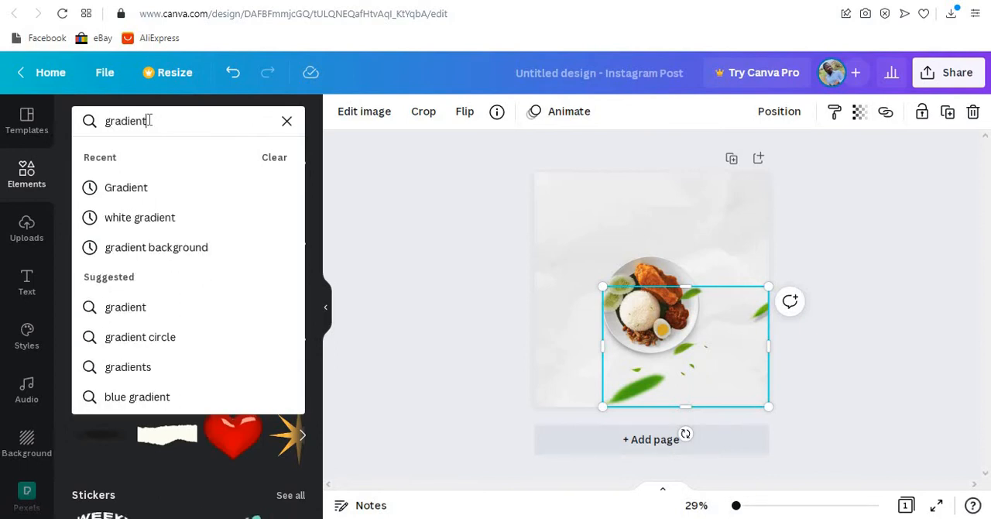
type("s")
key("Return")
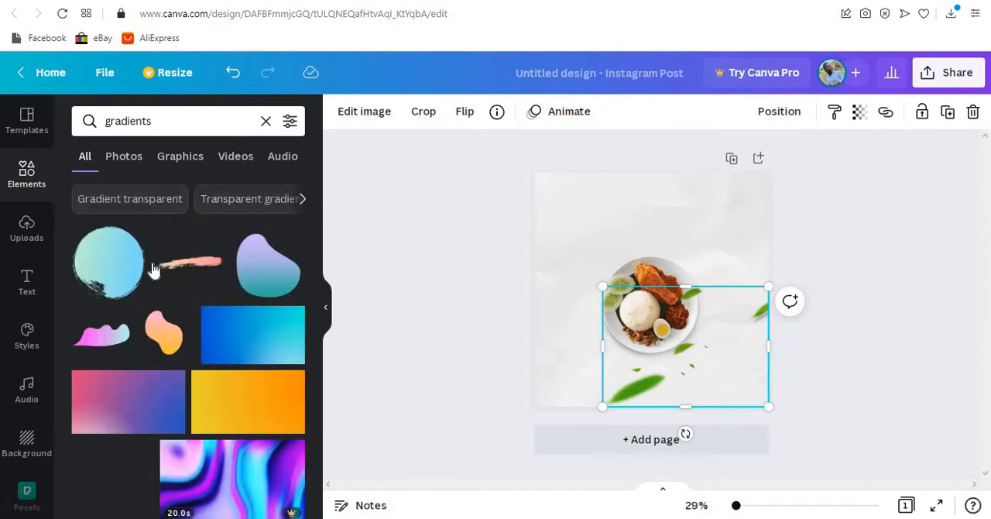
- Add the purple-to-yellow liquid blob graphic with small circles to the page and move it up and left of the rice plate
scroll(166, 319, "down", 5)
scroll(166, 317, "down", 3)
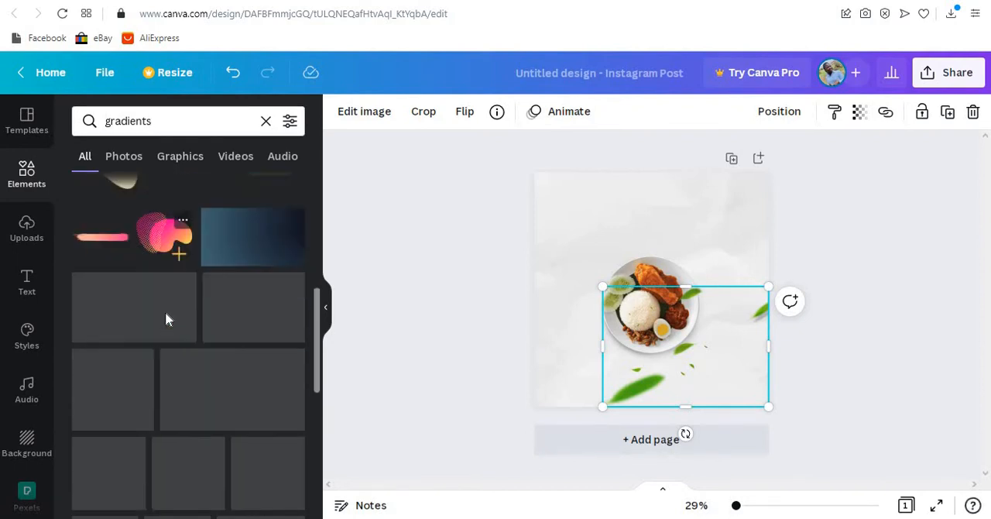
scroll(165, 317, "down", 8)
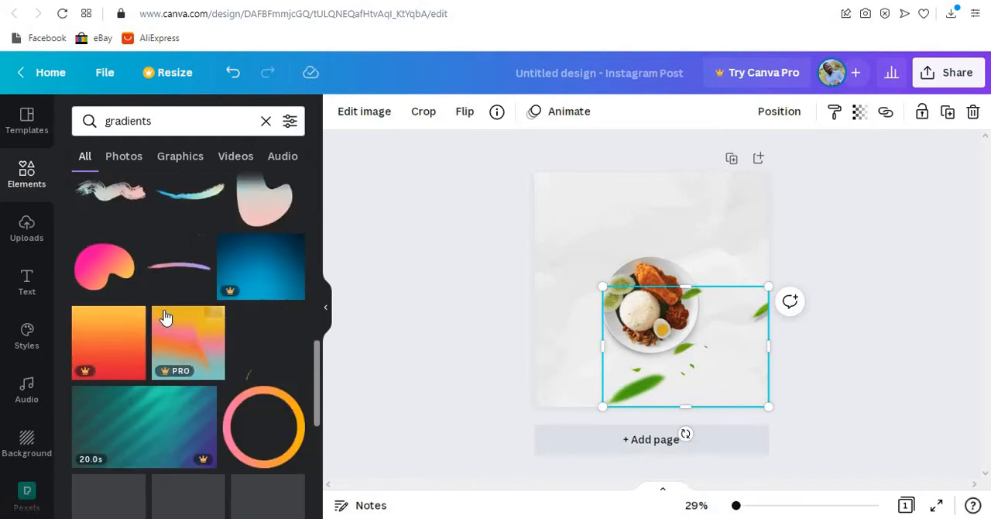
scroll(164, 307, "down", 1)
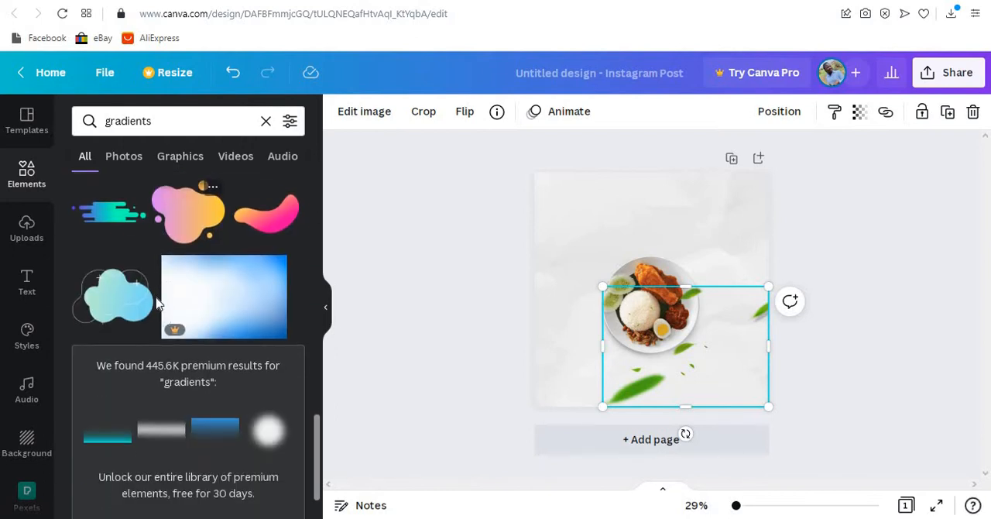
scroll(186, 332, "up", 3)
left_click(192, 365)
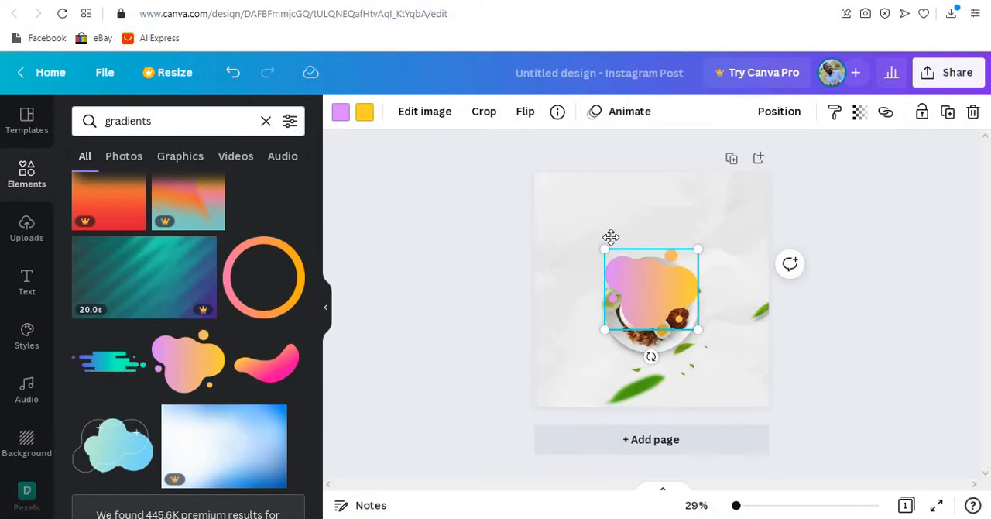
left_click_drag(651, 285, 610, 242)
- Recolour the blob's yellow with the third green of the leaves' photo colours and its purple with the fourth, lighter green
left_click(364, 117)
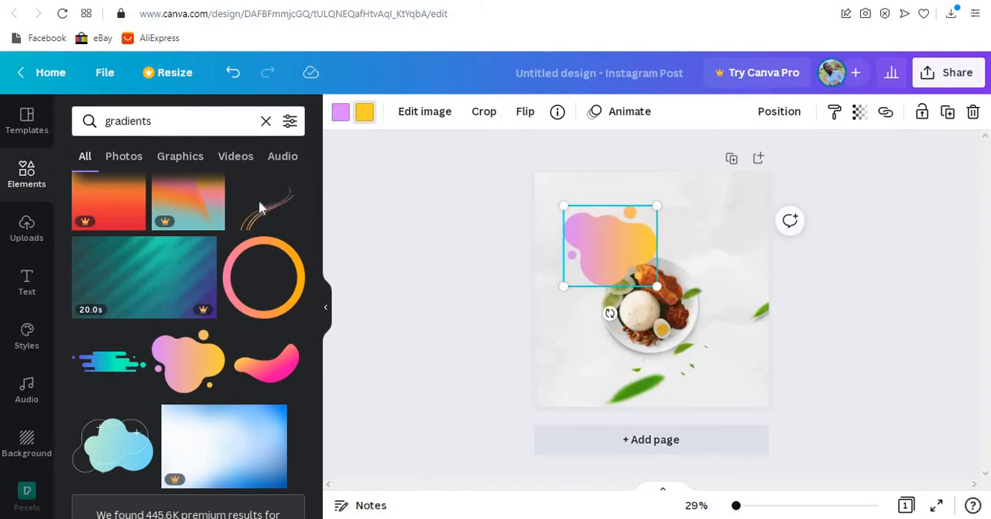
scroll(177, 445, "down", 2)
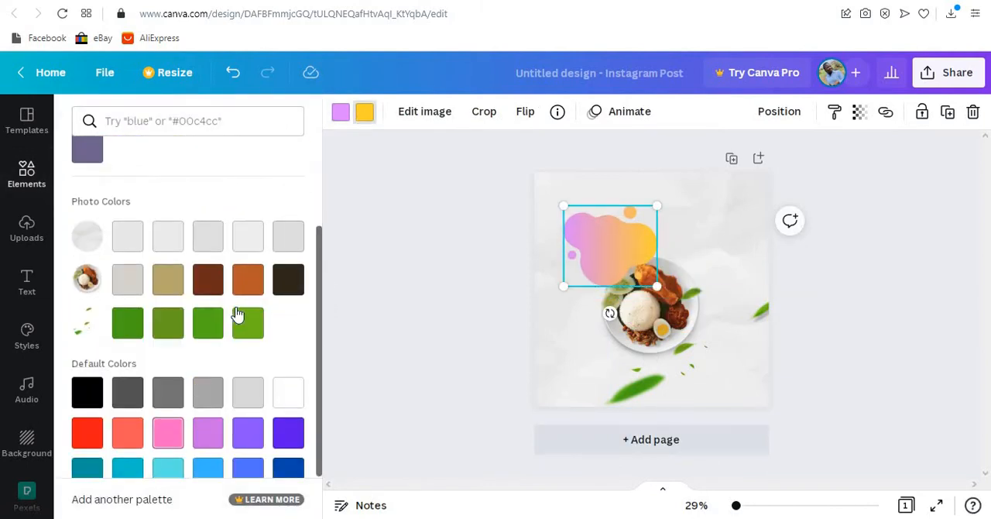
left_click(210, 322)
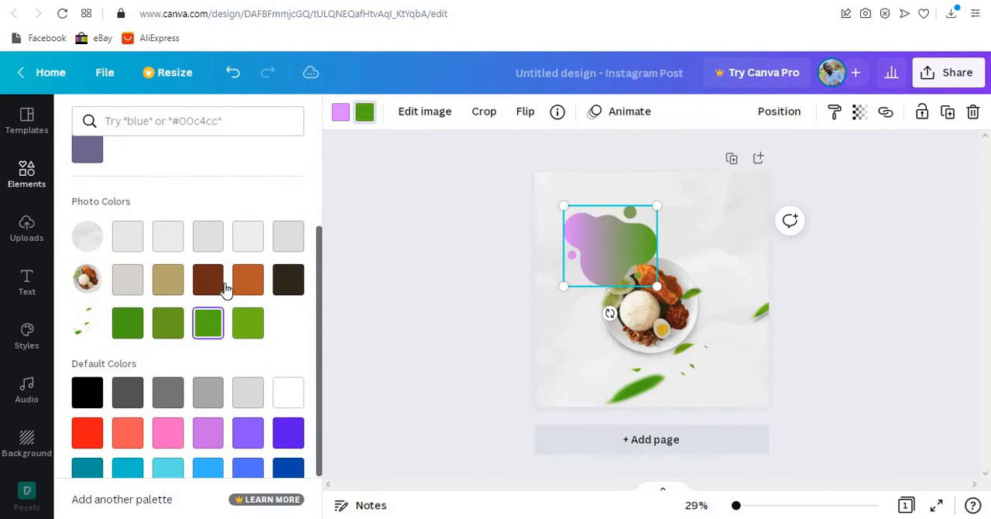
left_click(337, 117)
left_click(247, 323)
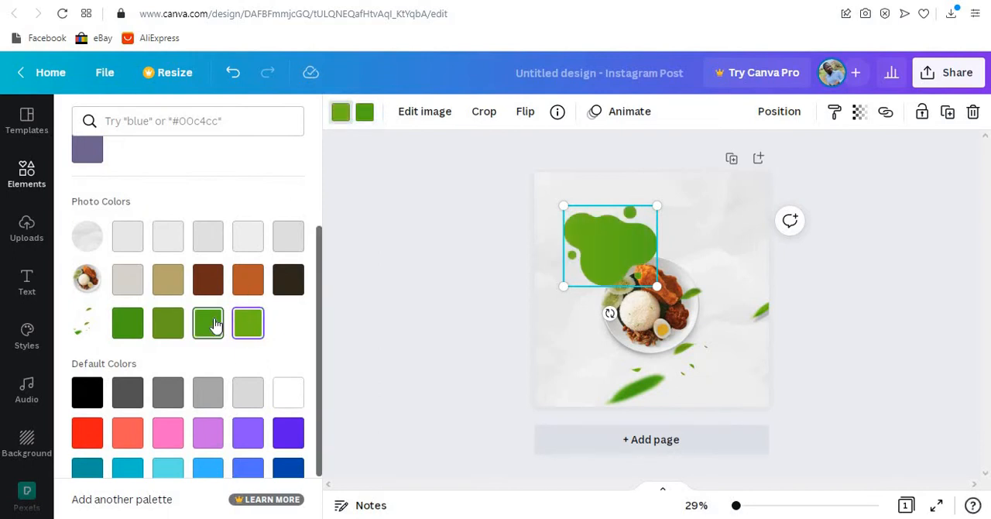
- Move the green blob partly off the page's lower-right corner and place a duplicate over the upper-left corner, following the example
left_click_drag(578, 216, 788, 387)
key("ctrl+d")
left_click(516, 1)
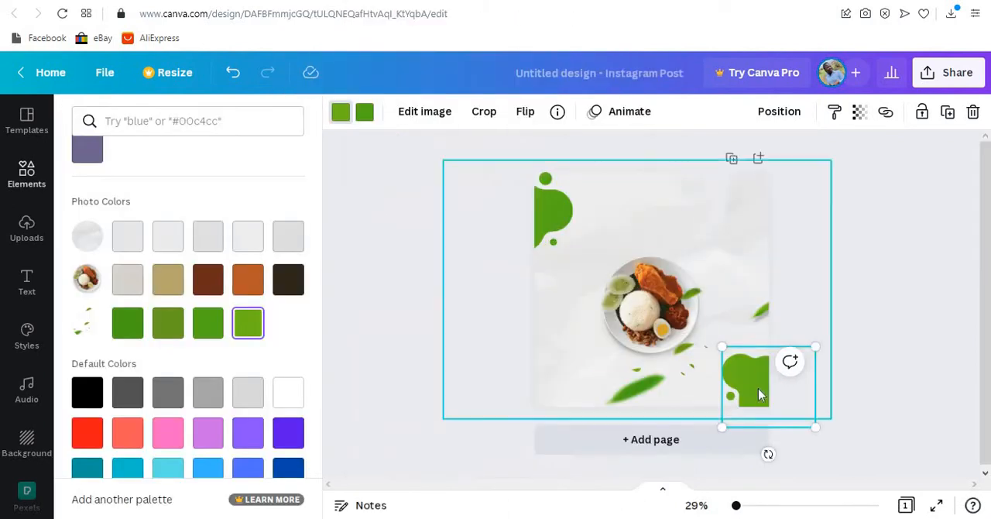
- Rotate the upper-left blob clockwise and shift it so only its rounded edge and one small circle show on the page
left_click(445, 3)
left_click(567, 251)
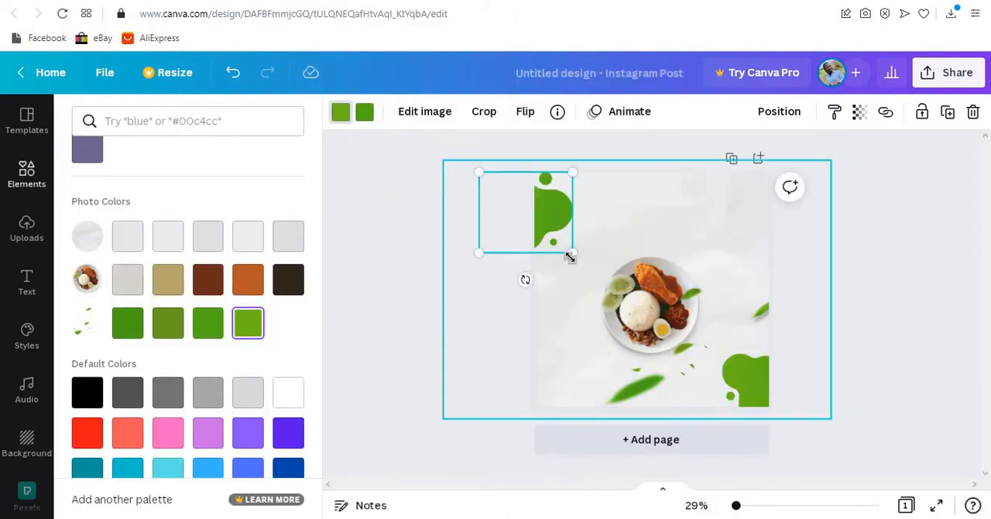
left_click_drag(525, 280, 486, 266)
mouse_move(552, 215)
left_mouse_down()
mouse_move(548, 192)
mouse_move(552, 209)
left_mouse_up()
- Shift the lower-right blob inward and rotate it so it fills the corner with its small circles above and at the lower left
left_click(748, 387)
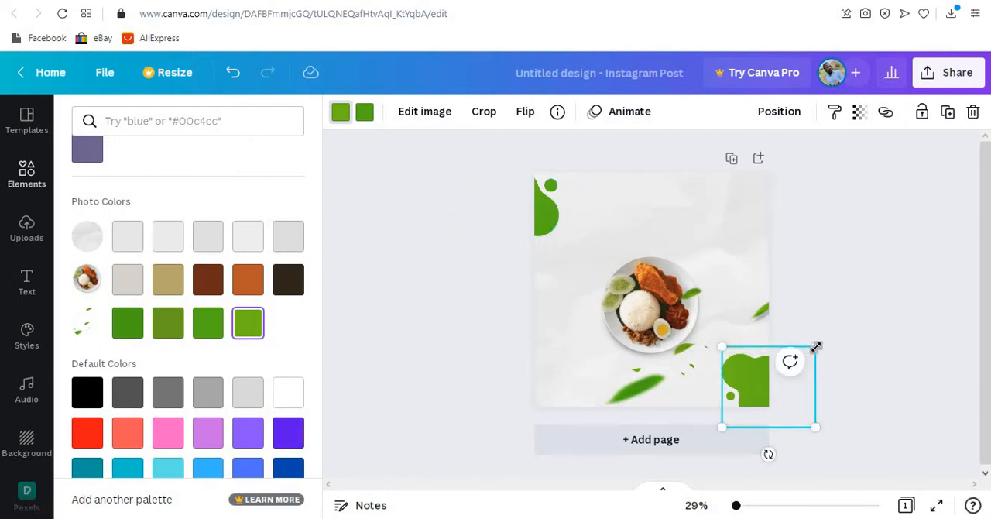
left_click(441, 1)
left_click_drag(755, 380, 734, 380)
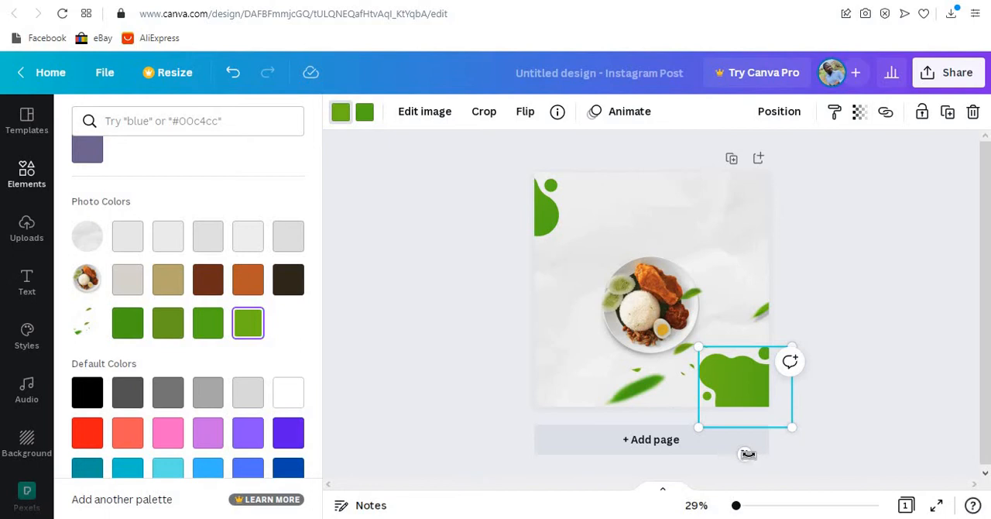
left_click_drag(744, 453, 790, 341)
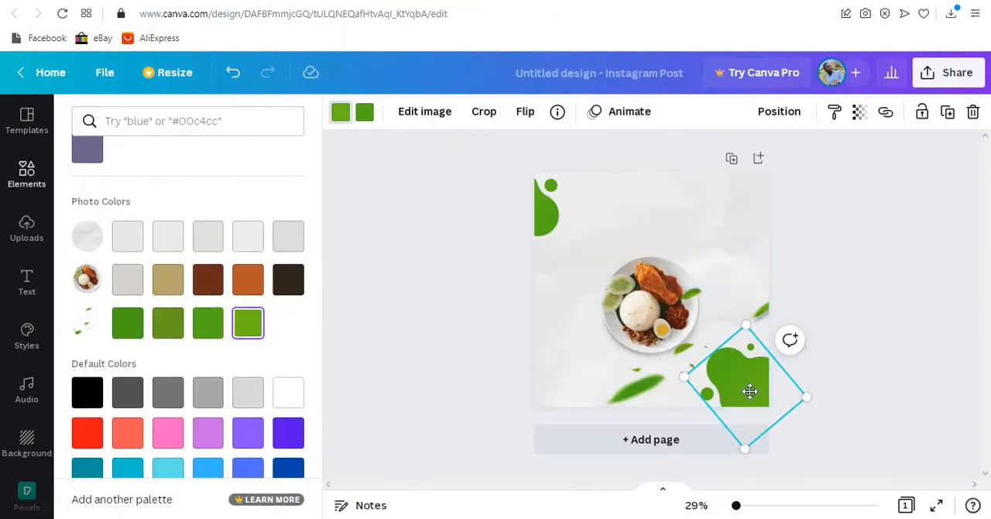
left_click_drag(749, 391, 748, 382)
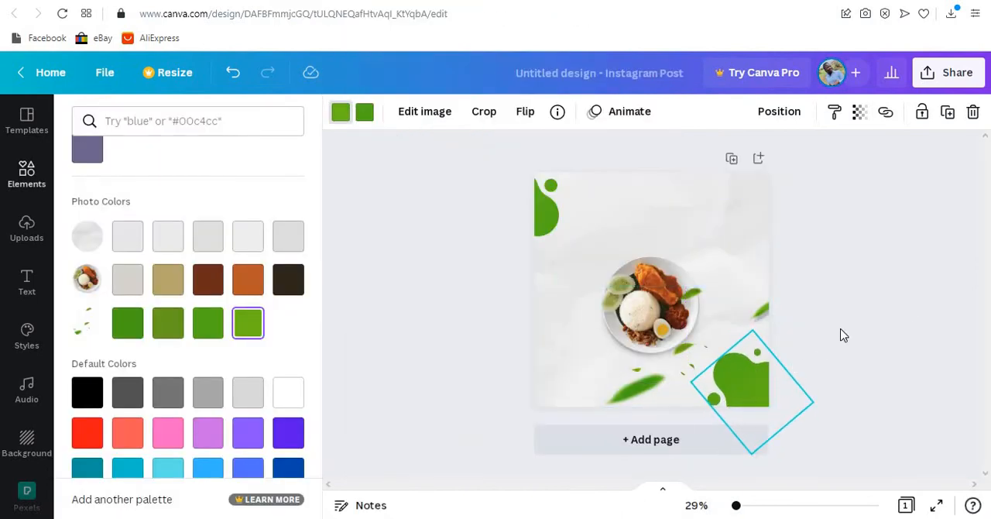
left_click(908, 307)
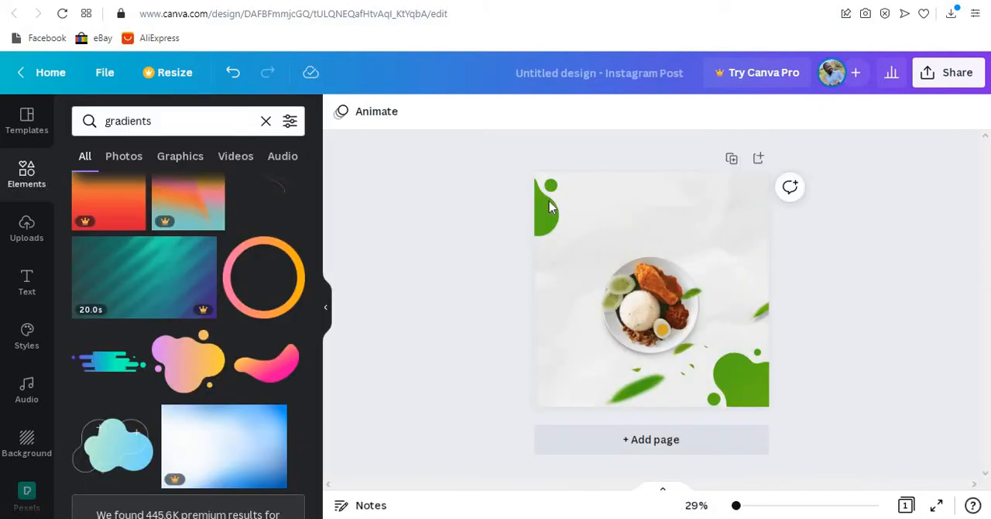
- Enlarge the upper-left green blob to about 677 by 582 and shift it so only its edge and one circle show
left_click(546, 205)
left_click_drag(475, 259, 509, 219)
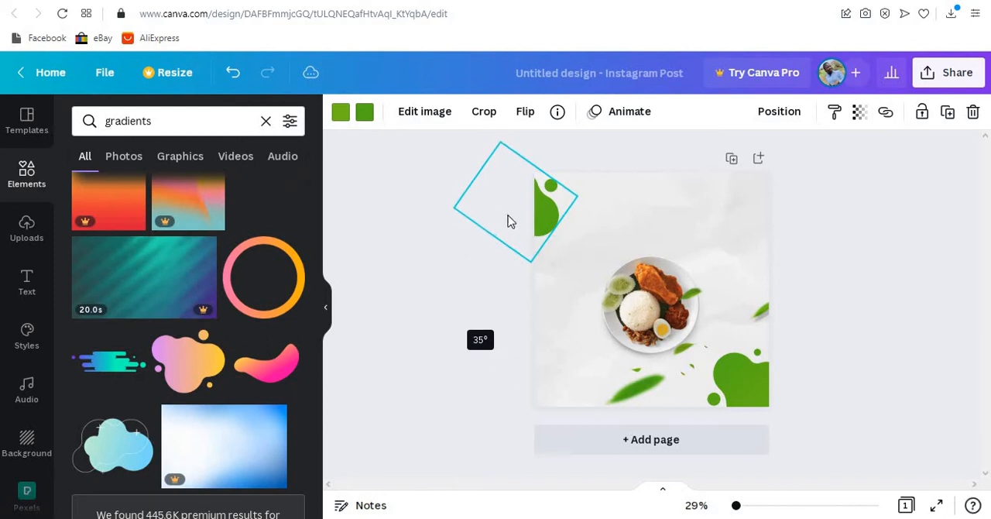
mouse_move(540, 330)
left_mouse_down()
mouse_move(537, 348)
mouse_move(545, 330)
left_mouse_up()
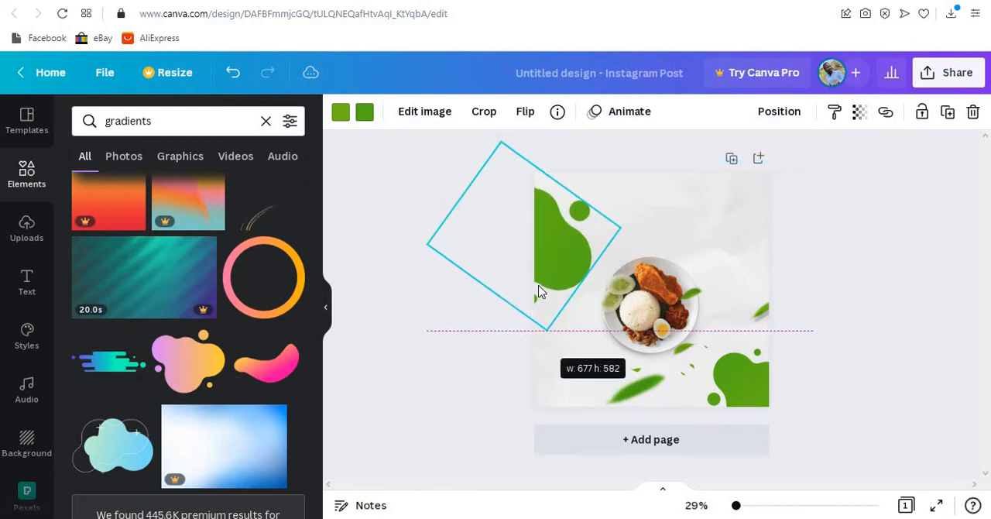
left_click_drag(538, 222, 533, 232)
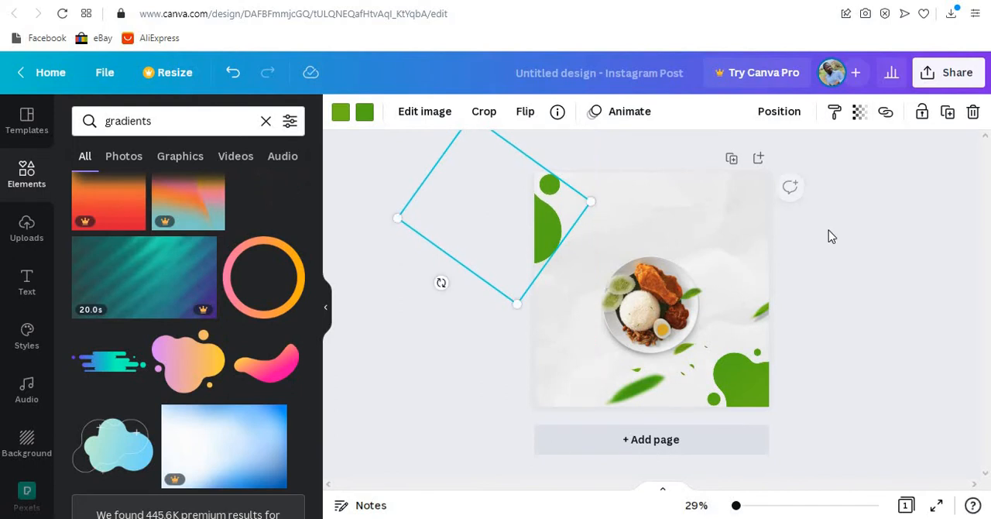
left_click(829, 232)
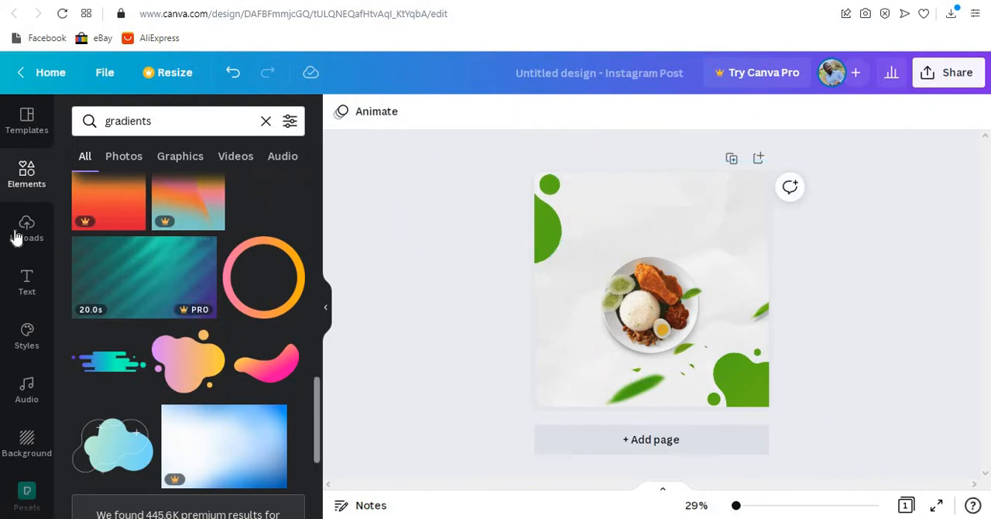
- Add a heading to the page that reads "We take care of"
left_click(29, 281)
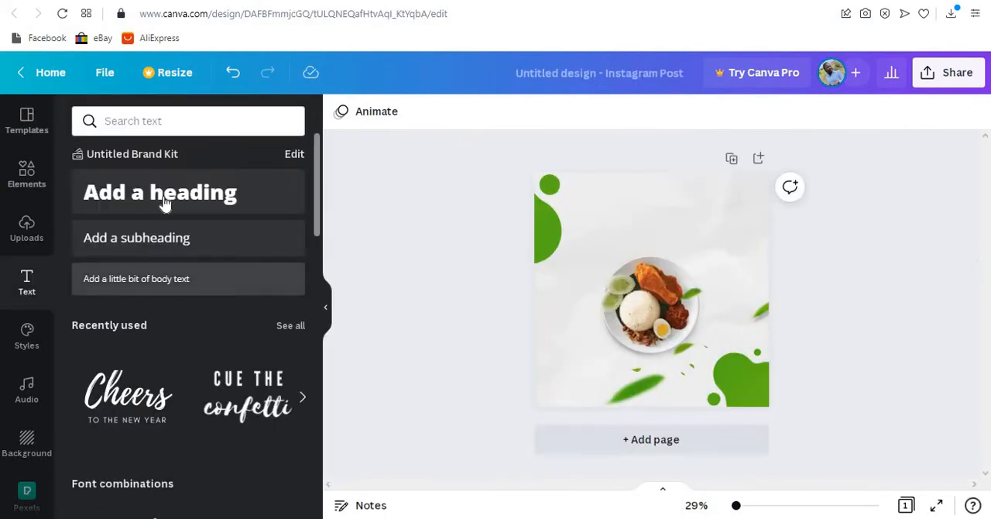
left_click(169, 199)
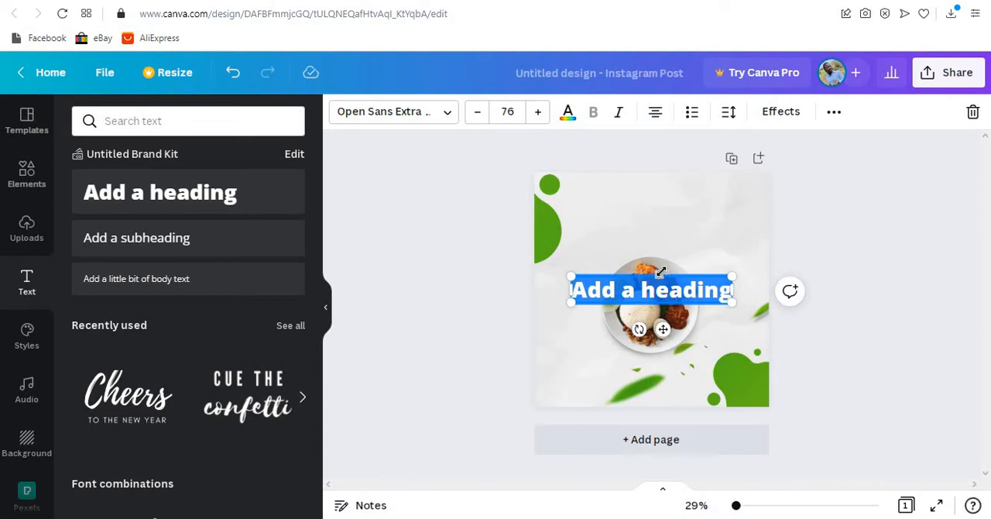
type("we tak")
key("BackSpace")
key("BackSpace")
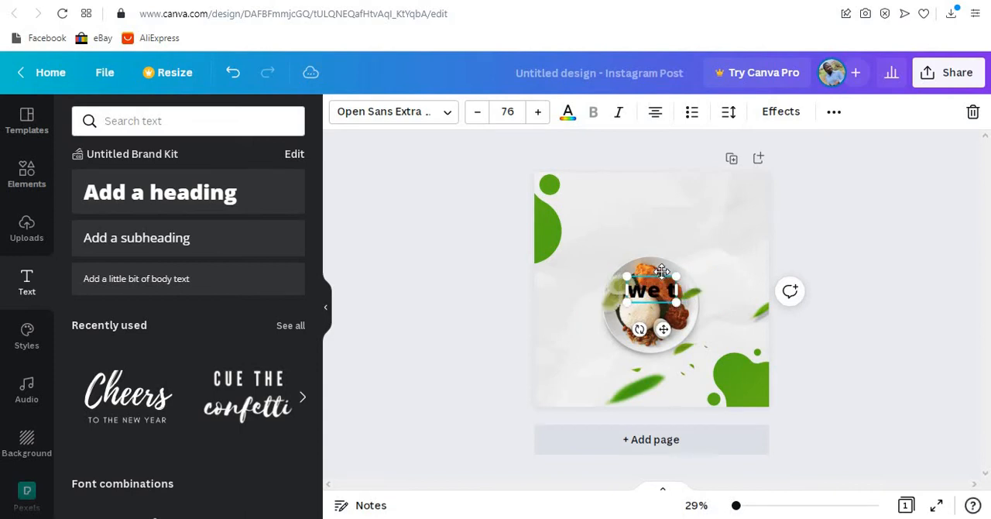
key("BackSpace")
key("BackSpace")
key("BackSpace")
key("BackSpace")
type("We t")
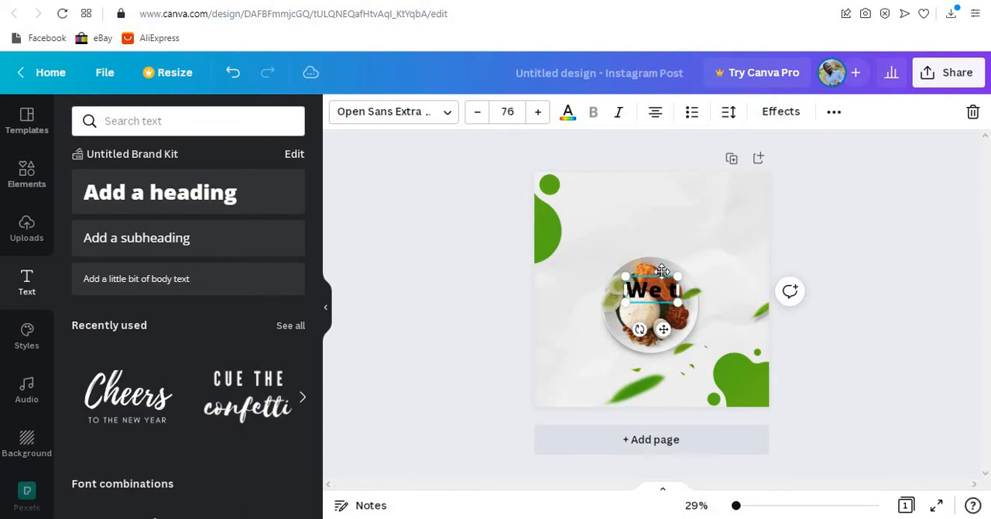
type("ake care of")
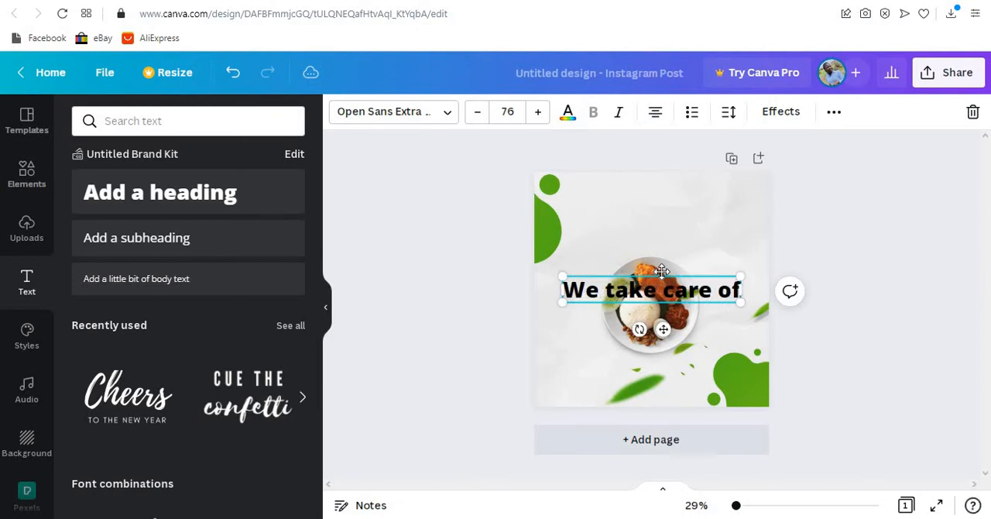
type(" every")
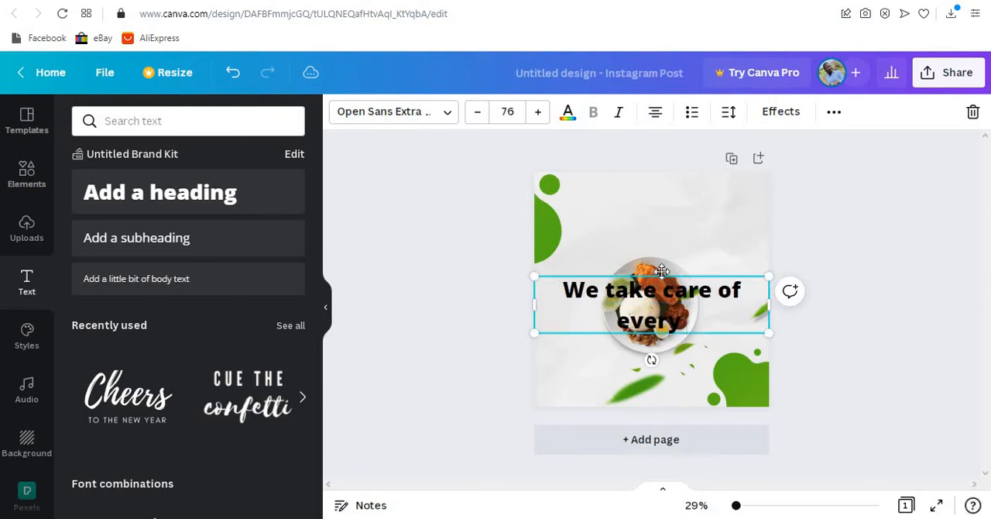
key("BackSpace")
key("BackSpace")
key("BackSpace")
key("BackSpace")
key("BackSpace")
key("BackSpace")
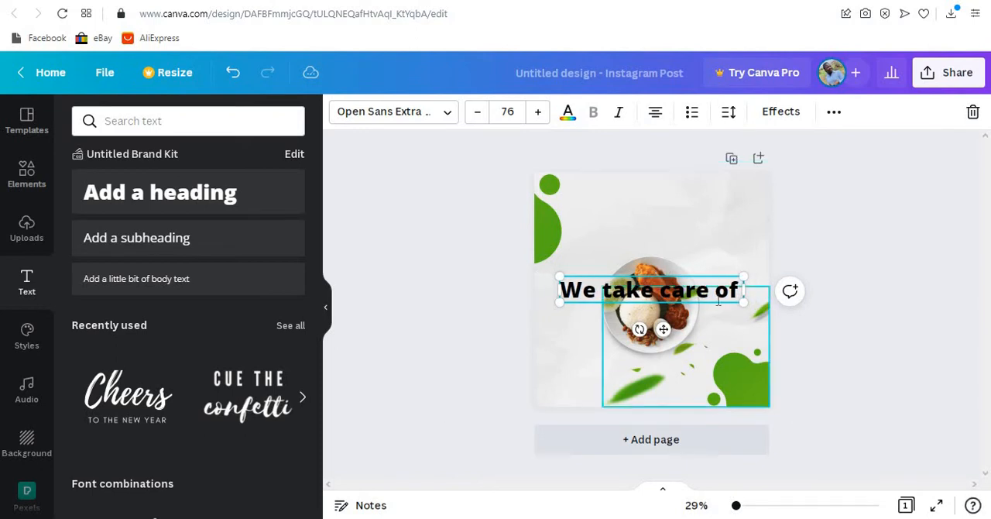
- Place the heading above the plate, shrink it to about size 48.6 and set its font to Fredoka One
left_click_drag(662, 329, 671, 262)
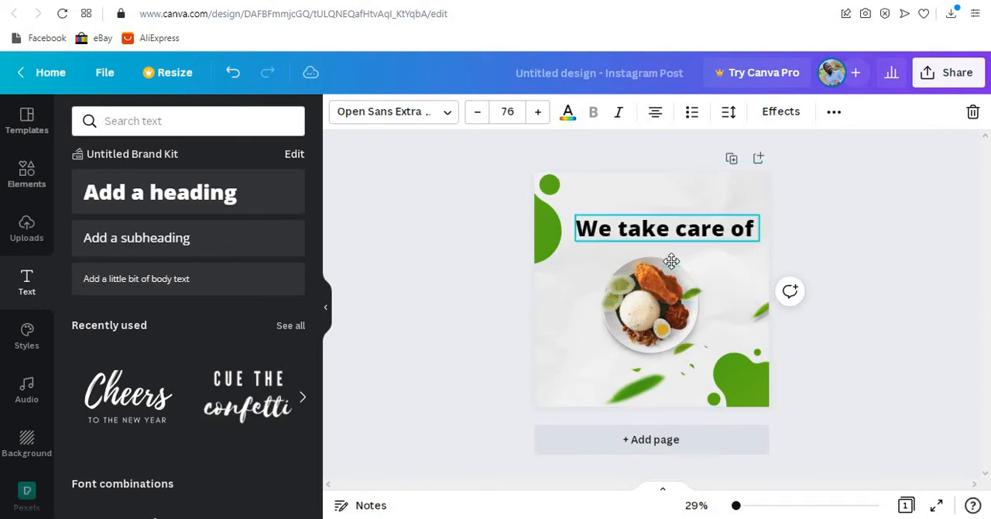
left_click_drag(755, 239, 686, 226)
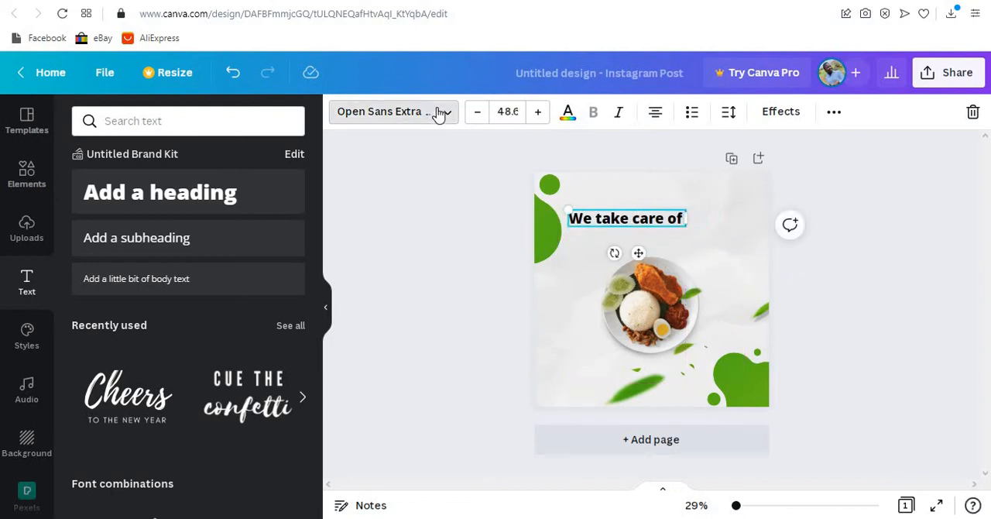
left_click(441, 113)
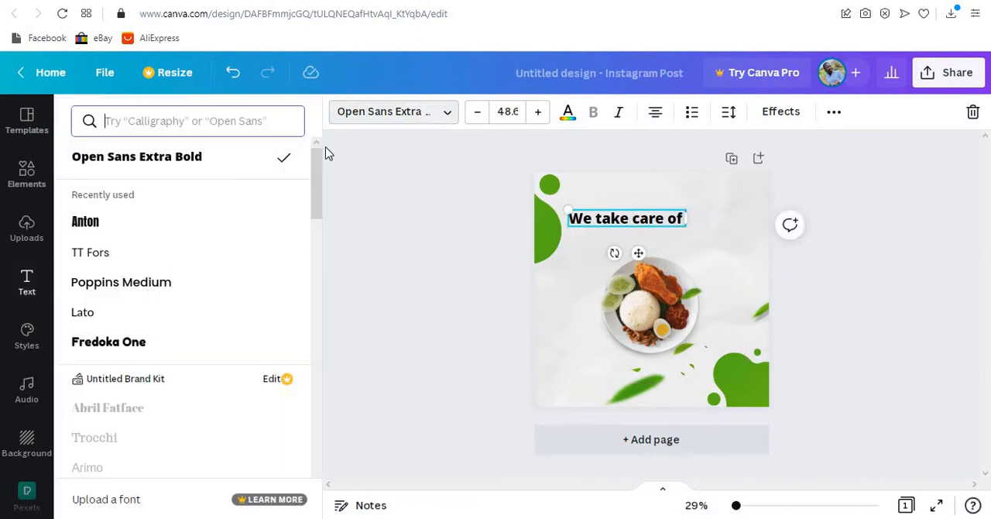
left_click(136, 346)
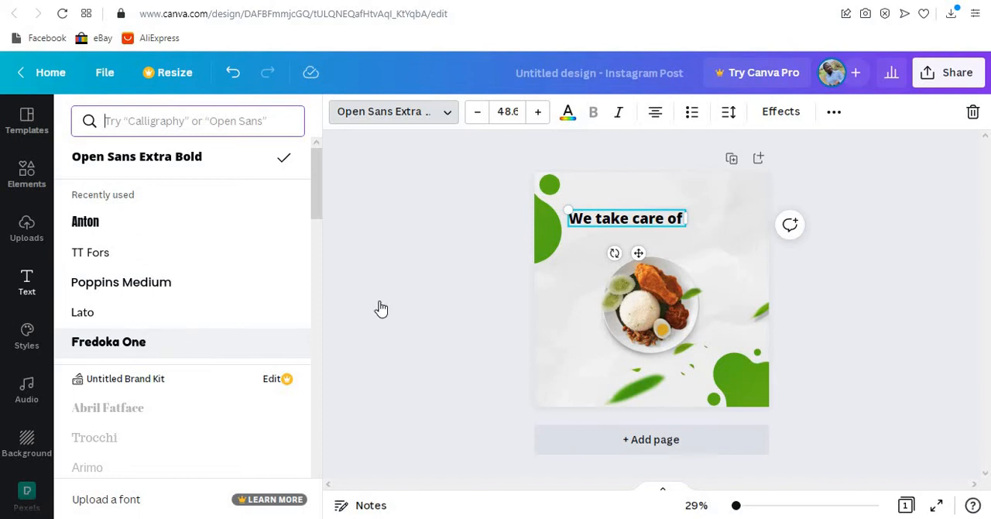
left_click_drag(642, 253, 660, 259)
- Colour the heading with the lighter green from the document colours and nudge it over the middle of the plate
left_click(569, 113)
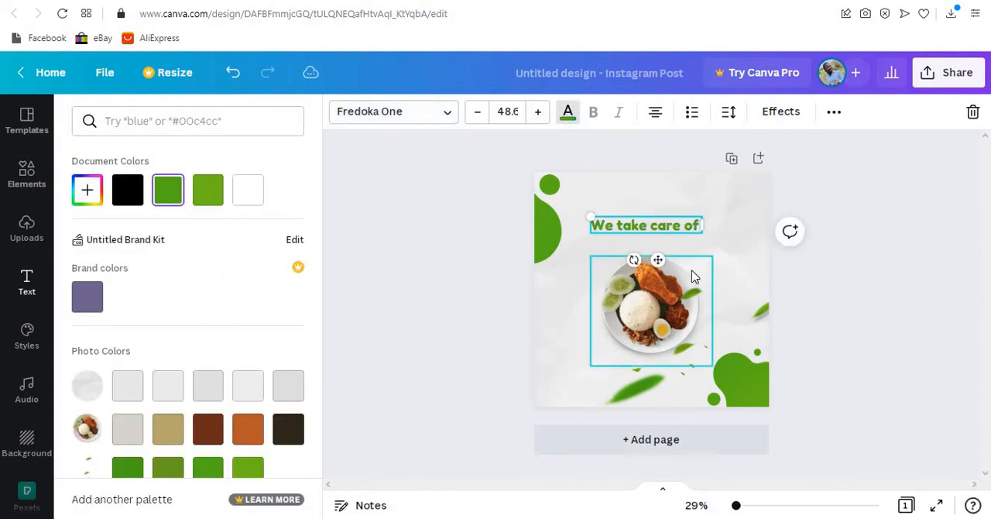
left_click(202, 203)
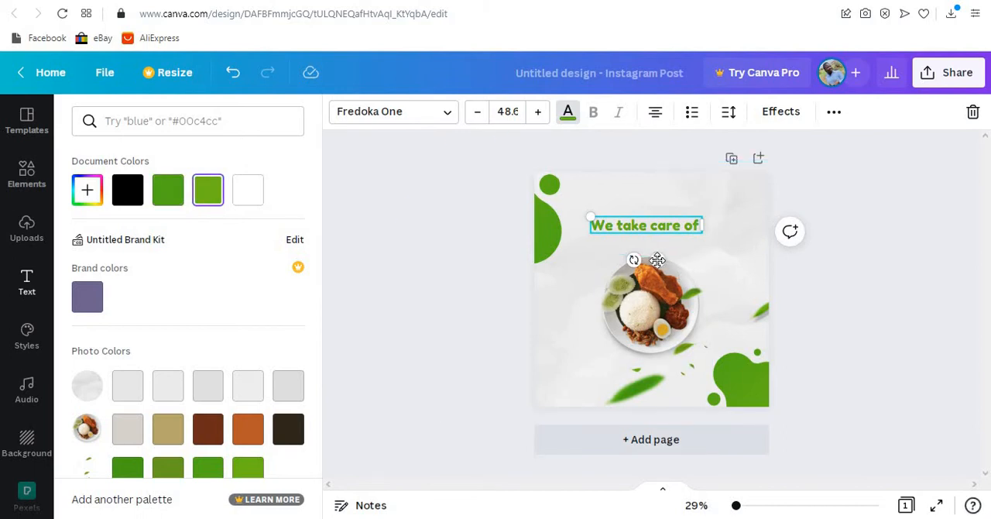
left_click_drag(668, 269, 664, 261)
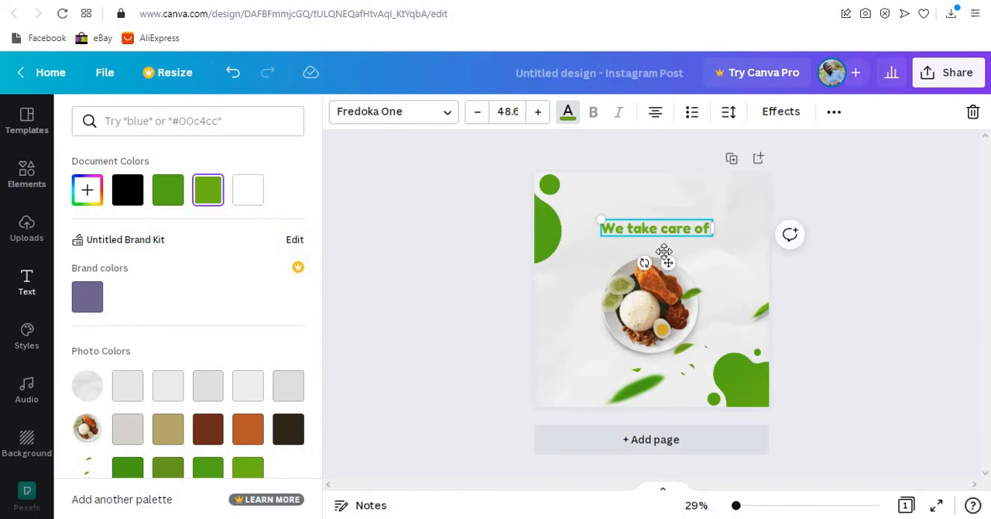
- Duplicate the heading directly beneath itself and replace the copy's text with "every Taste Bud"
mouse_move(663, 257)
left_mouse_down()
mouse_move(669, 232)
mouse_move(669, 262)
left_mouse_up()
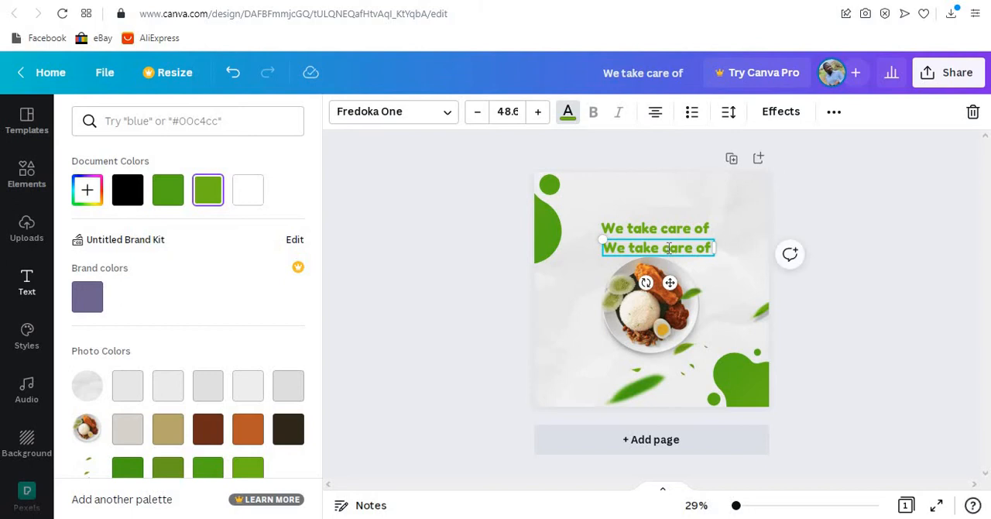
double_click(677, 247)
triple_click(669, 248)
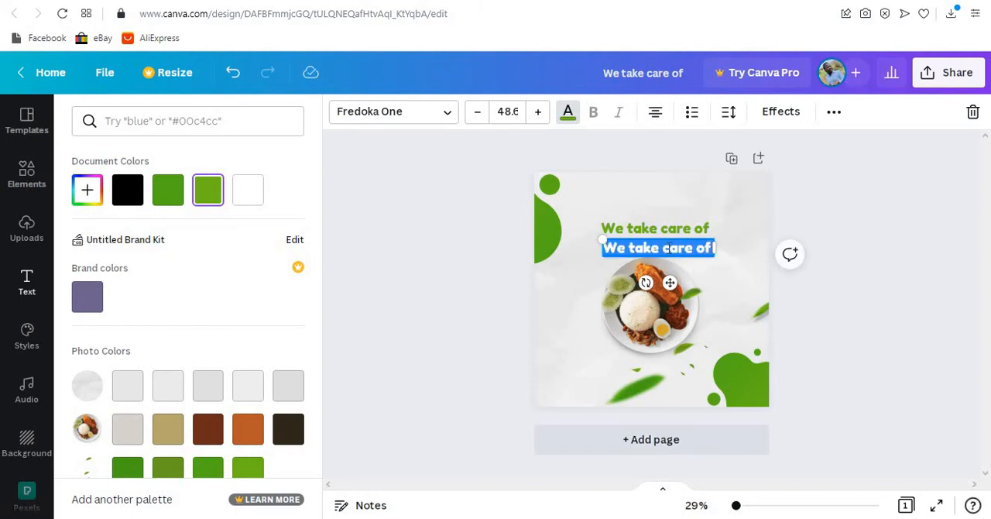
key("BackSpace")
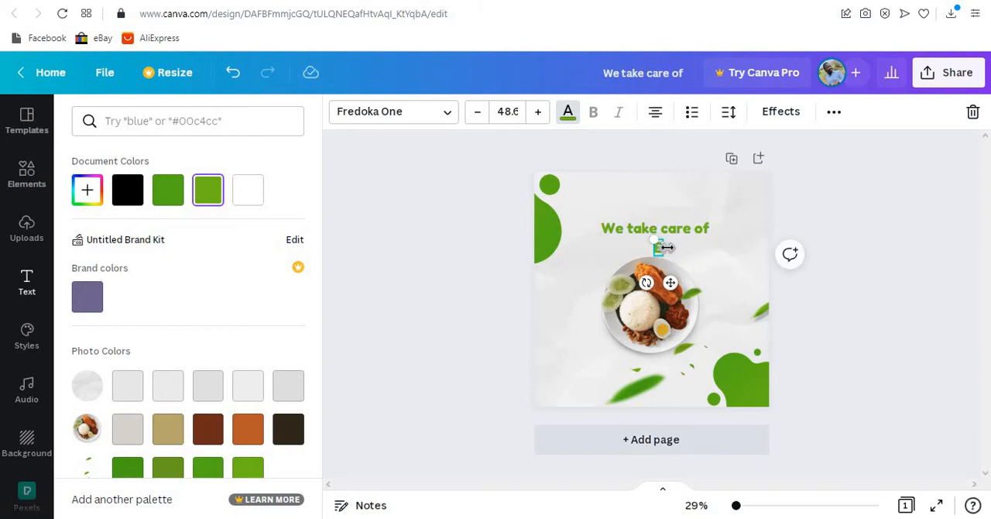
type("every Taste Bud")
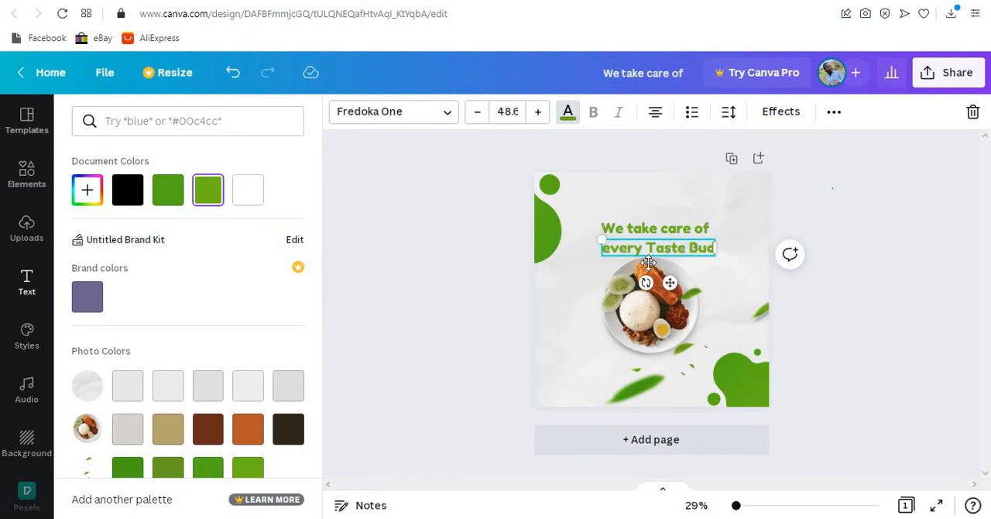
- Colour the "every Taste Bud" line red from the default colours and enlarge it to about size 56.4
left_click(668, 245)
left_click(568, 113)
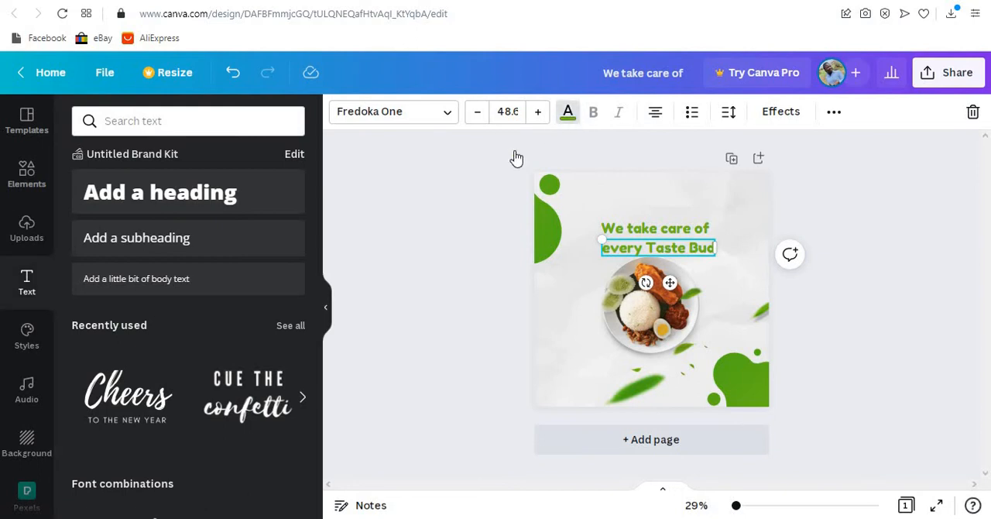
scroll(204, 420, "down", 3)
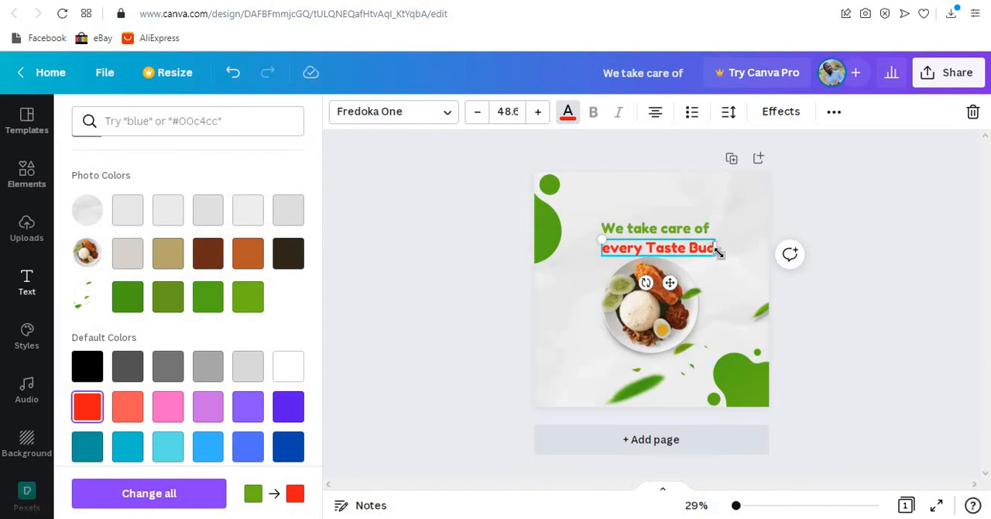
mouse_move(725, 257)
left_mouse_down()
mouse_move(744, 270)
mouse_move(730, 260)
left_mouse_up()
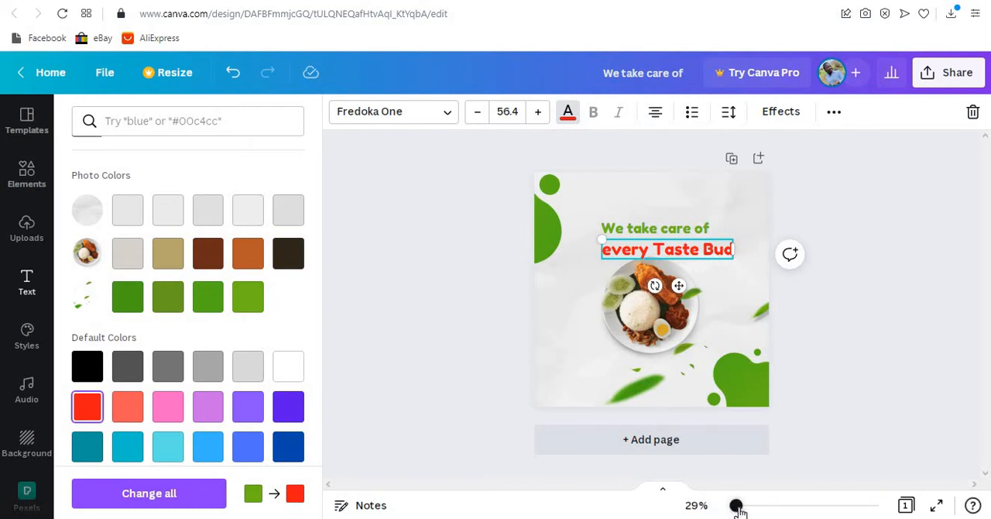
- Centre the red line above the plate, then shrink "We take care of" to about size 41.4 and centre it over the red line
left_click_drag(736, 507, 741, 509)
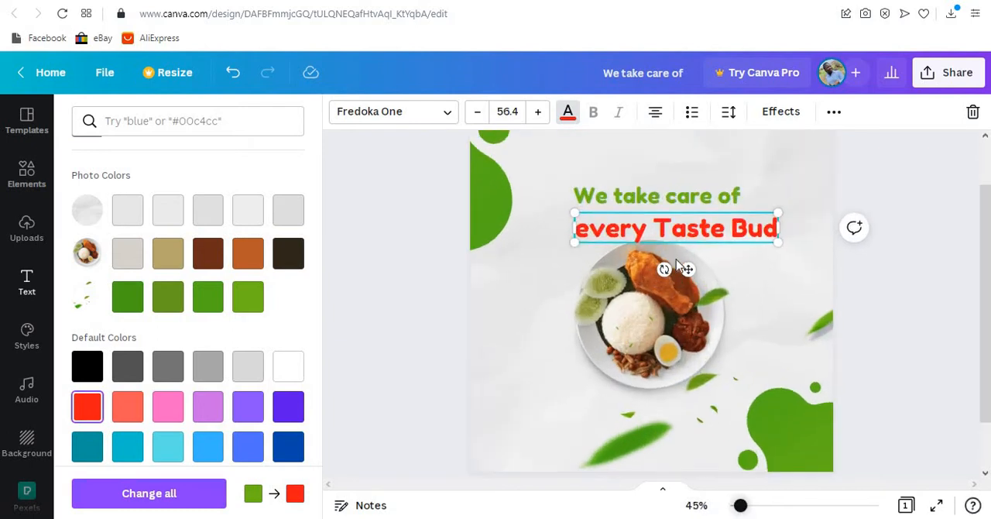
scroll(678, 266, "down", 2)
left_click_drag(678, 278, 668, 262)
left_click(703, 214)
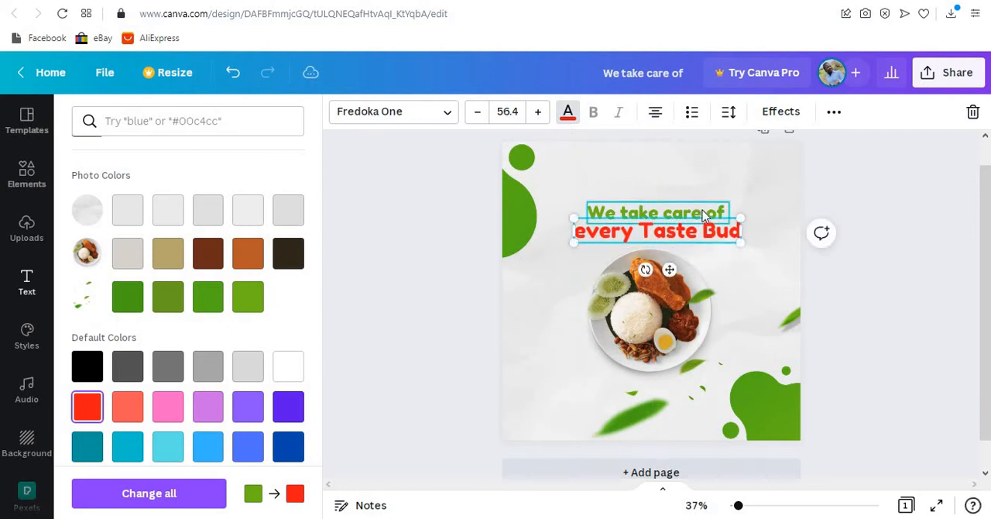
left_click_drag(730, 222, 709, 221)
left_click_drag(665, 245, 668, 244)
left_click(935, 282)
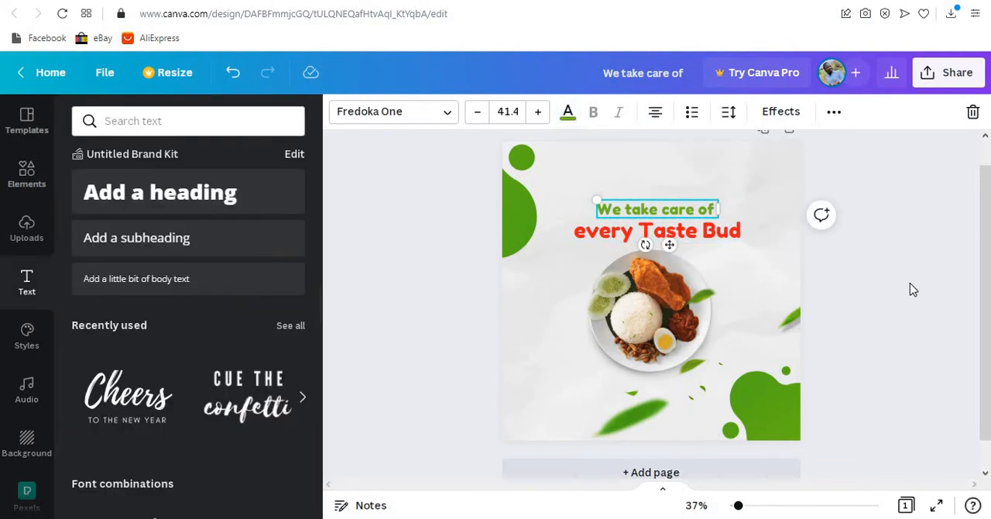
left_click(864, 282)
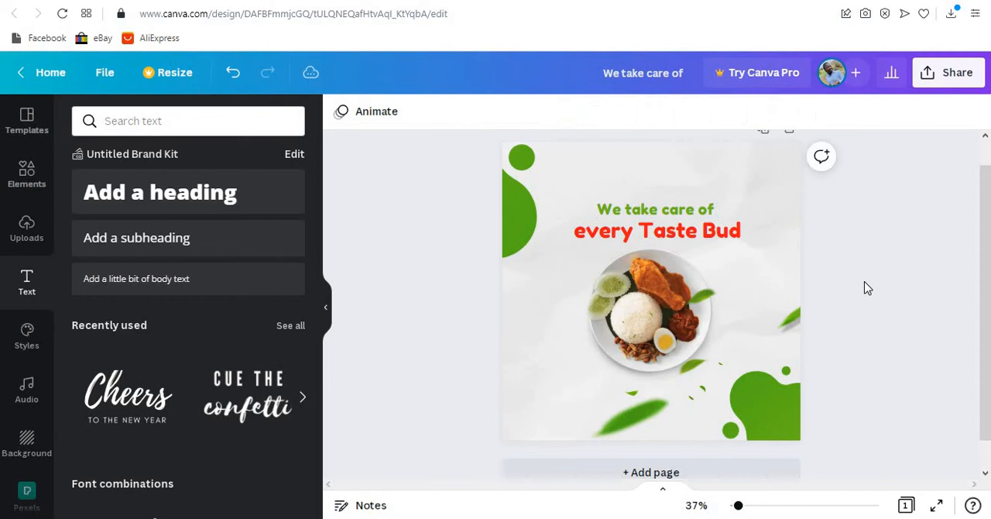
- Duplicate the "We take care of" line and place the copy below the plate, near the page's lower-left corner
left_click(653, 214)
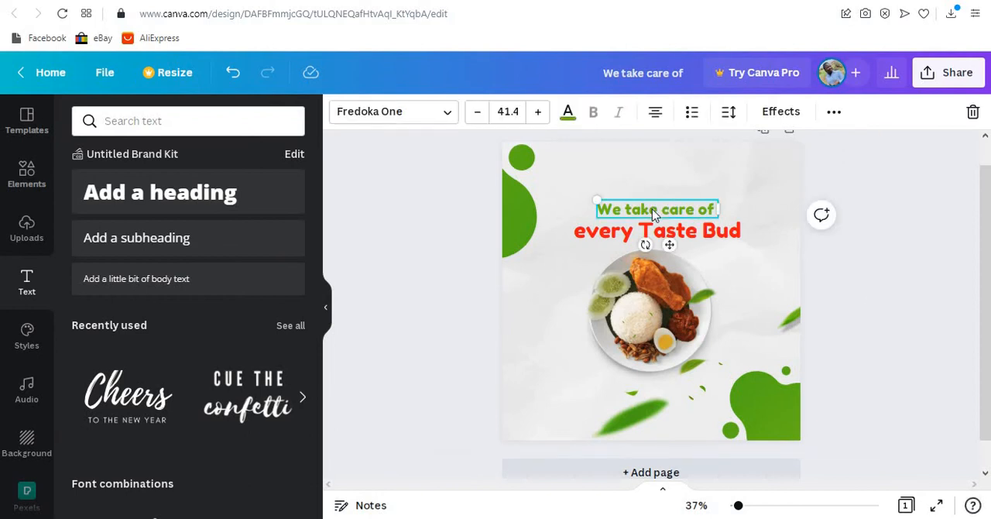
key("ctrl+d")
left_click_drag(672, 215, 613, 406)
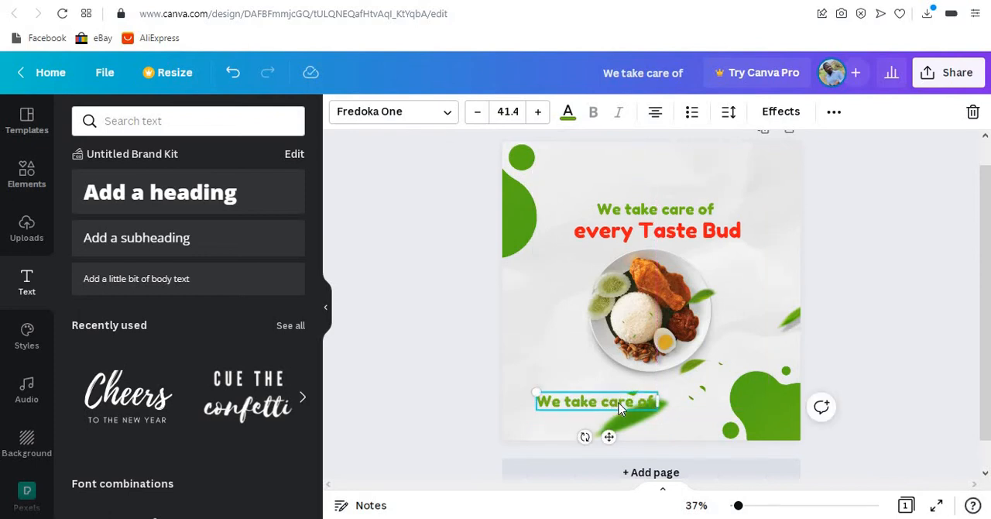
- Set the lower copy's font to TT Fors and its colour to the near-black from the plate's photo colours
left_click(443, 122)
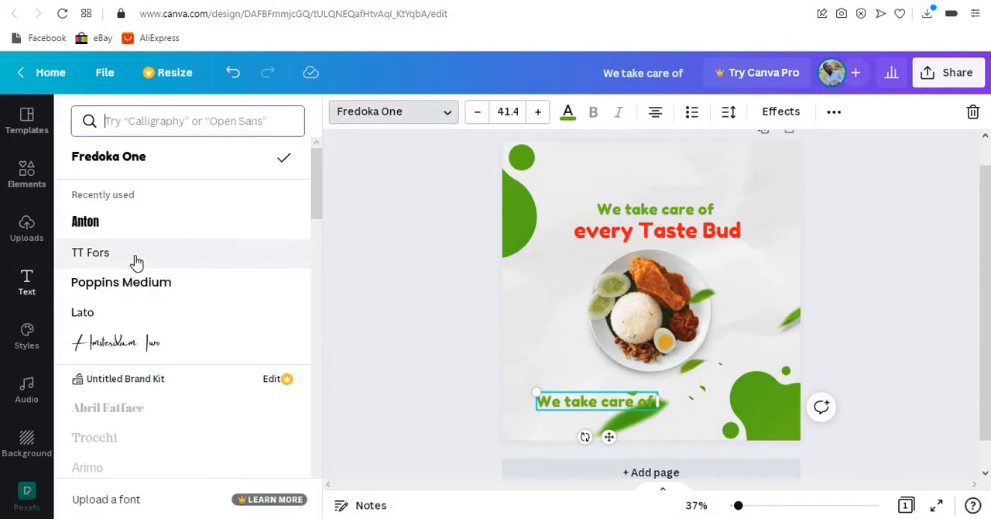
left_click(137, 262)
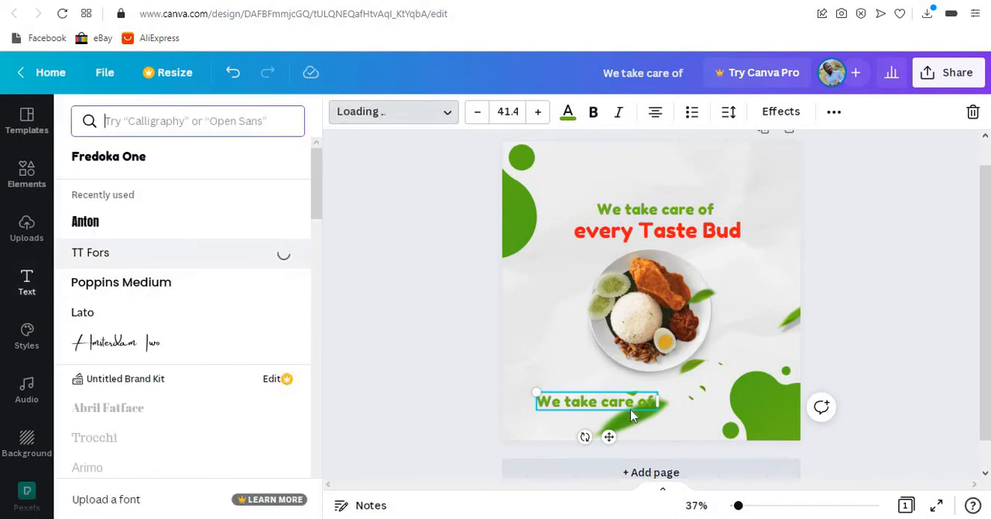
left_click(571, 114)
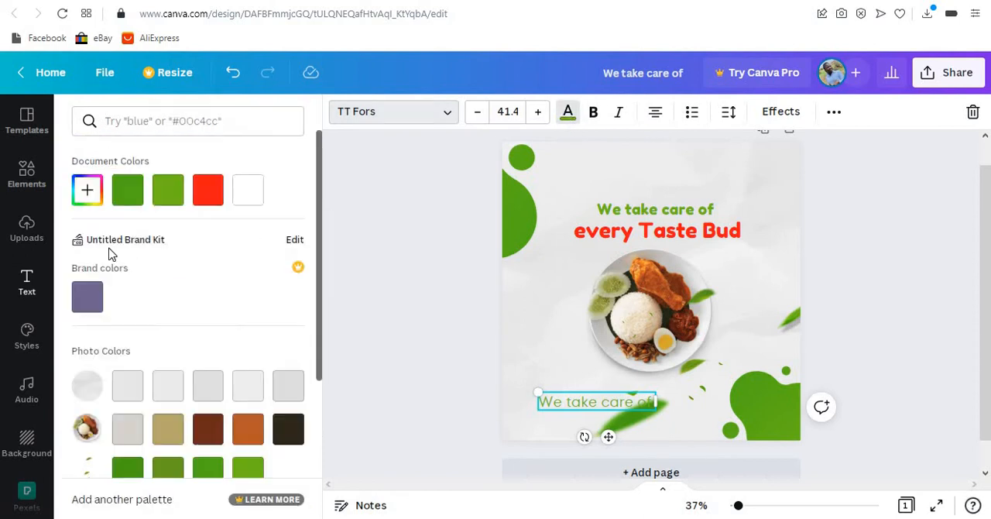
left_click(284, 432)
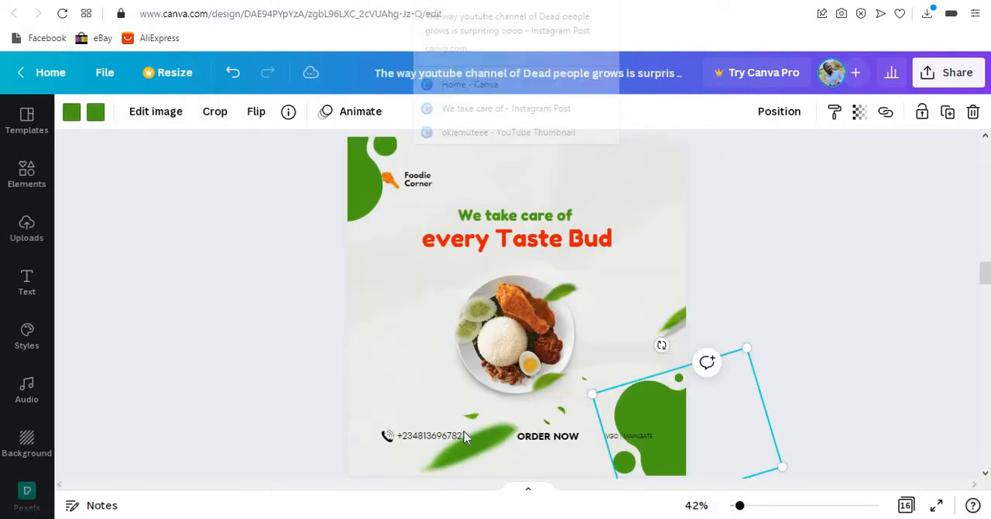
- Copy the phone number from the example flyer and paste it over the lower "We take care of" copy in the new design
left_click(459, 437)
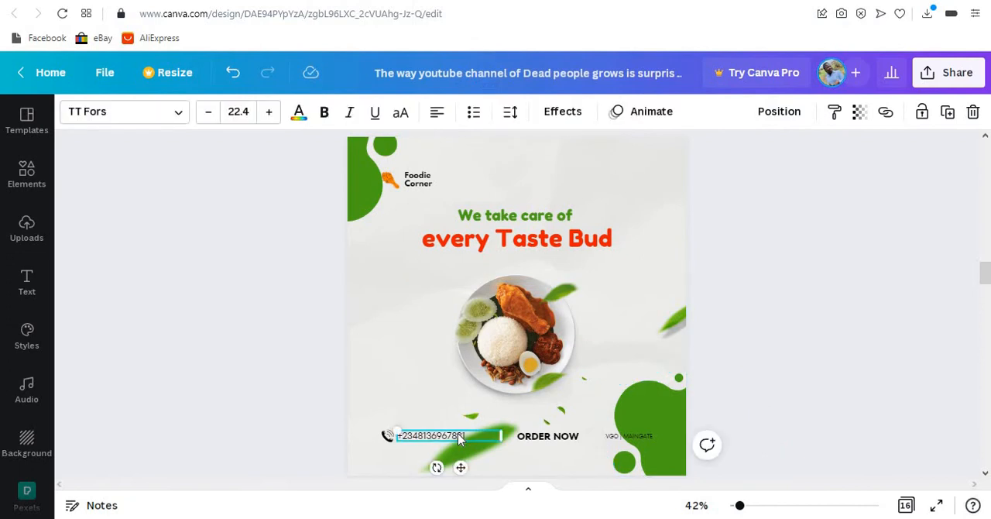
double_click(414, 437)
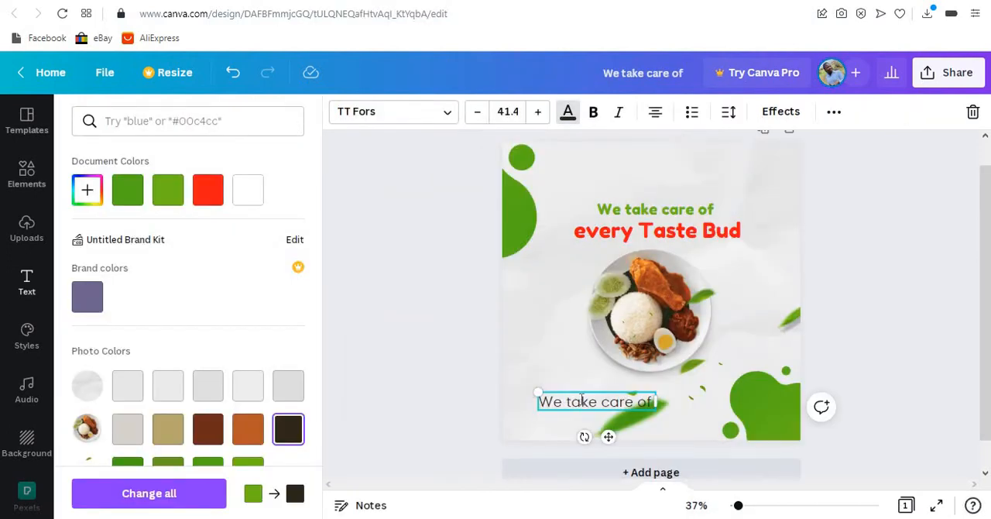
triple_click(582, 401)
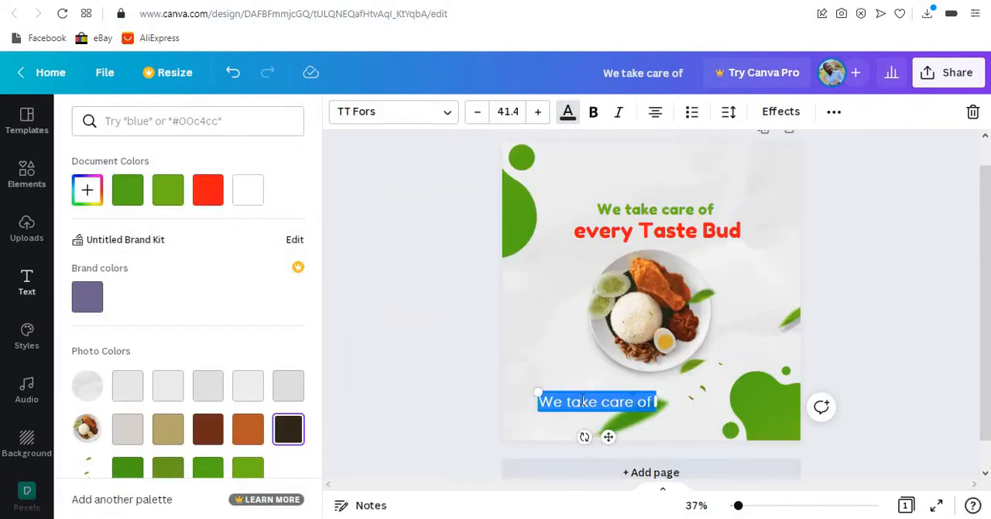
left_click(588, 401)
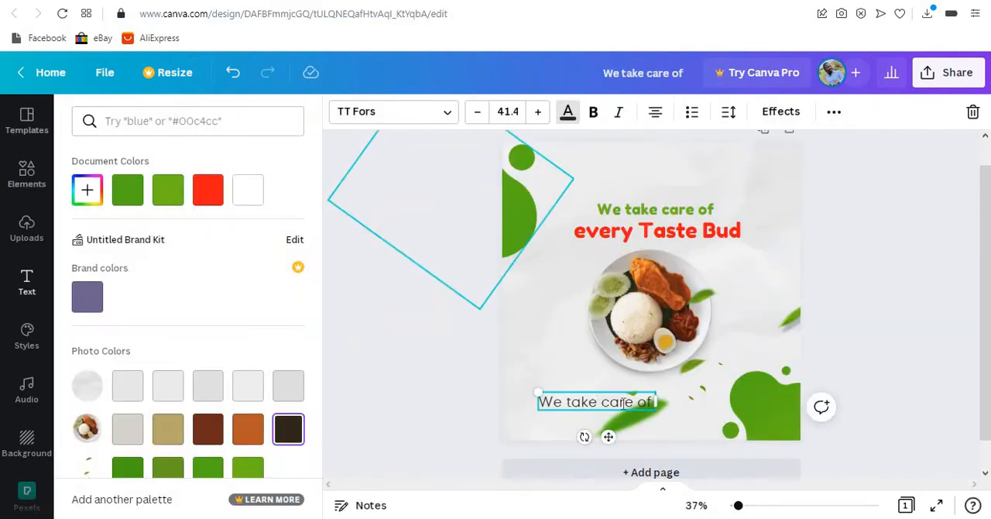
triple_click(623, 402)
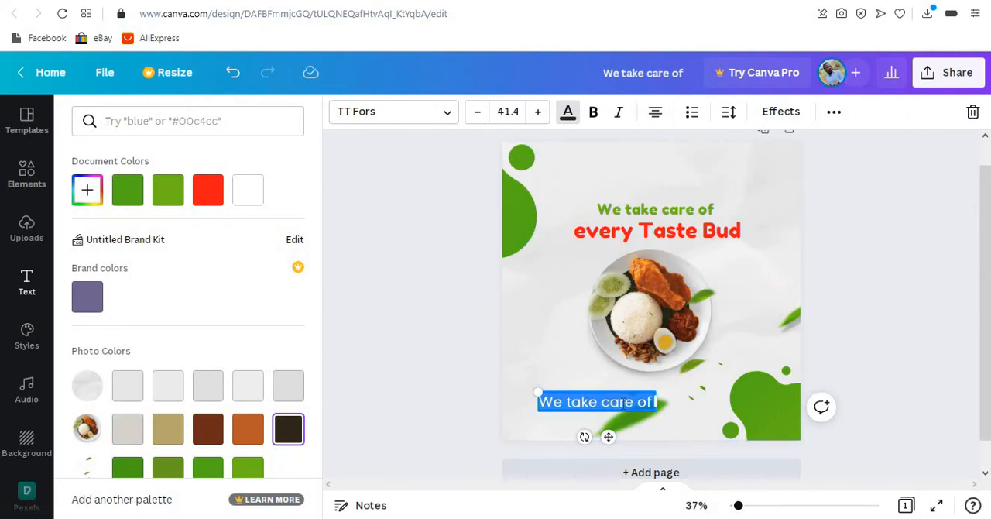
key("ctrl+v")
left_click(648, 408)
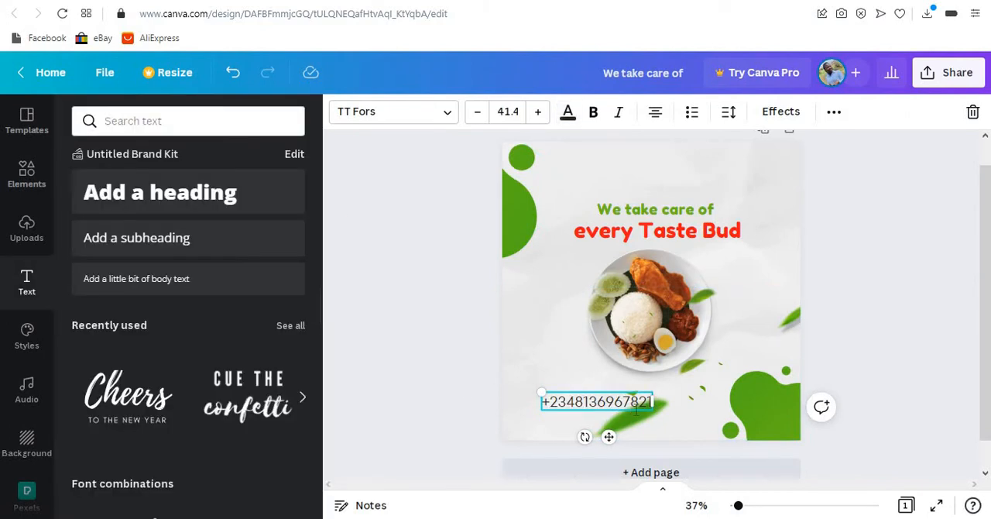
- Make the phone number bold, shrink it to about size 23.9 and move it slightly lower beside the large bottom leaf
mouse_move(619, 410)
left_mouse_down()
mouse_move(604, 409)
mouse_move(614, 404)
left_mouse_up()
left_click(594, 113)
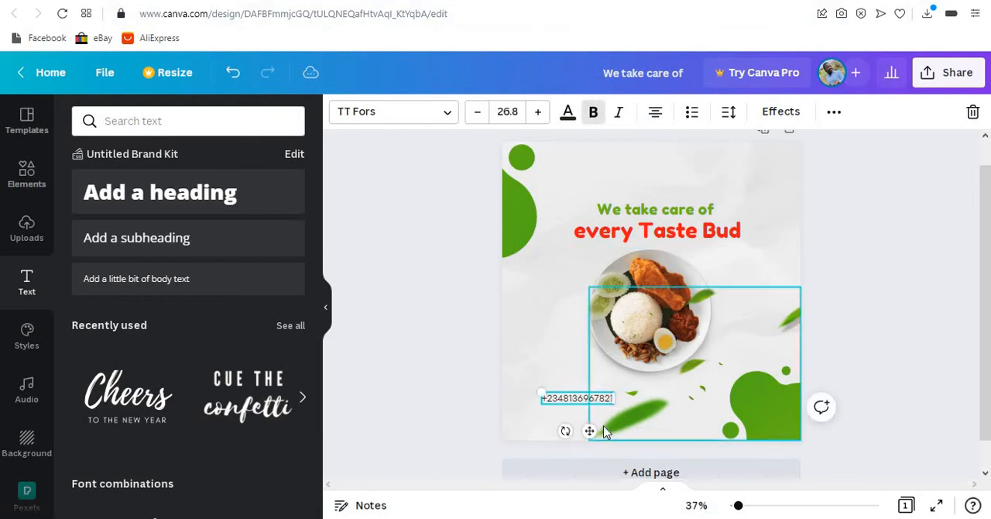
left_click_drag(589, 434, 591, 439)
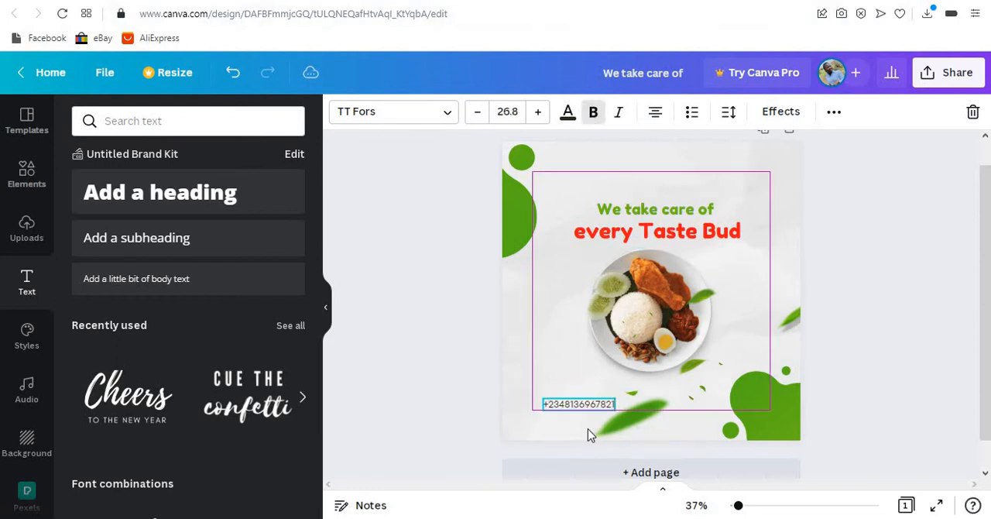
left_click(432, 387)
left_click(581, 408)
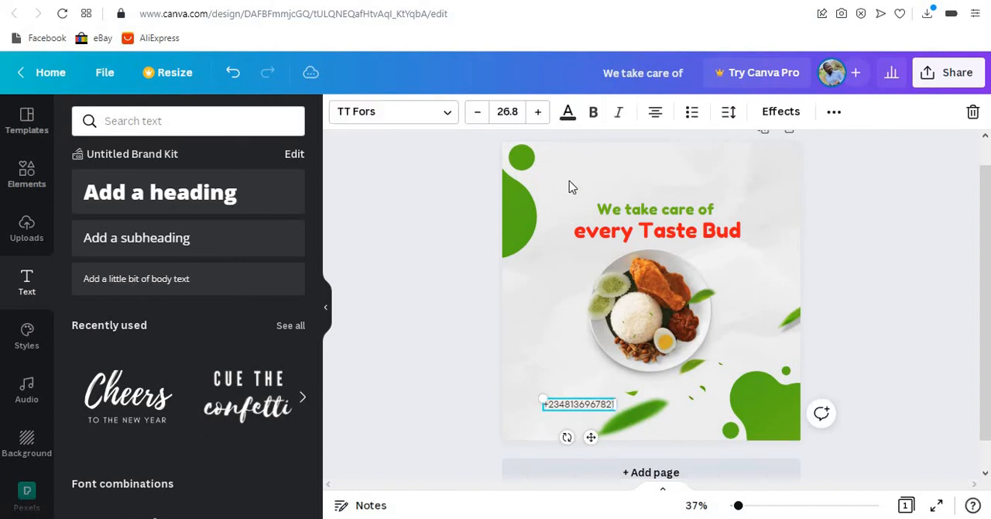
left_click(594, 112)
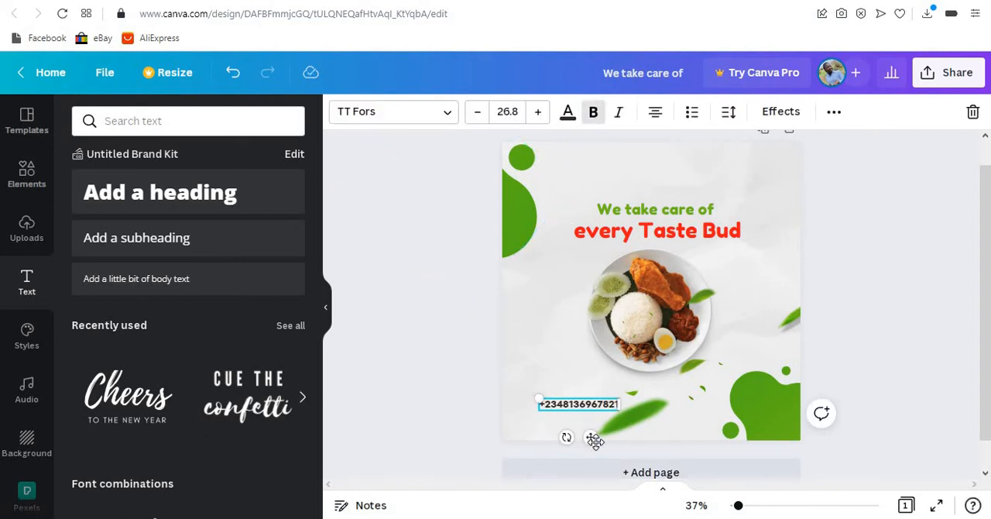
left_click_drag(594, 441, 612, 417)
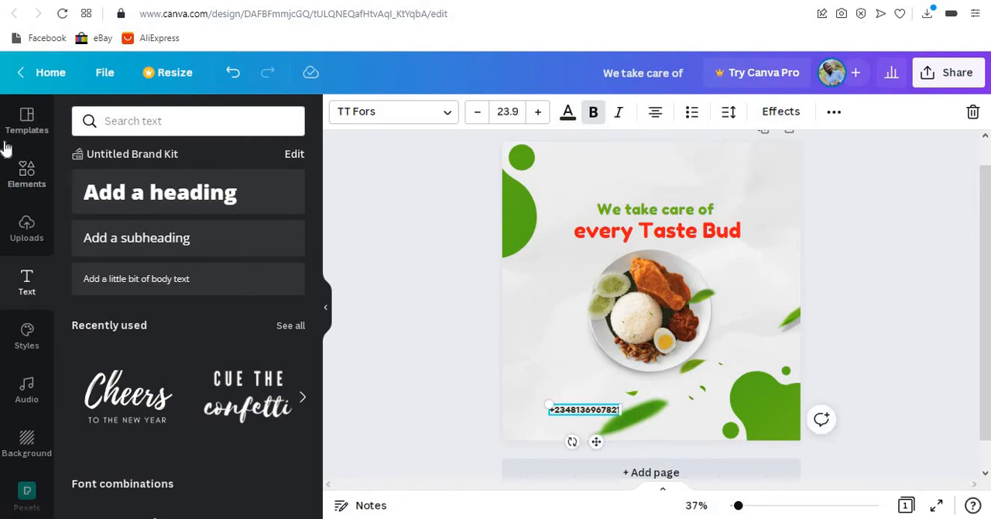
- Search the elements library for "phone icon"
left_click(27, 172)
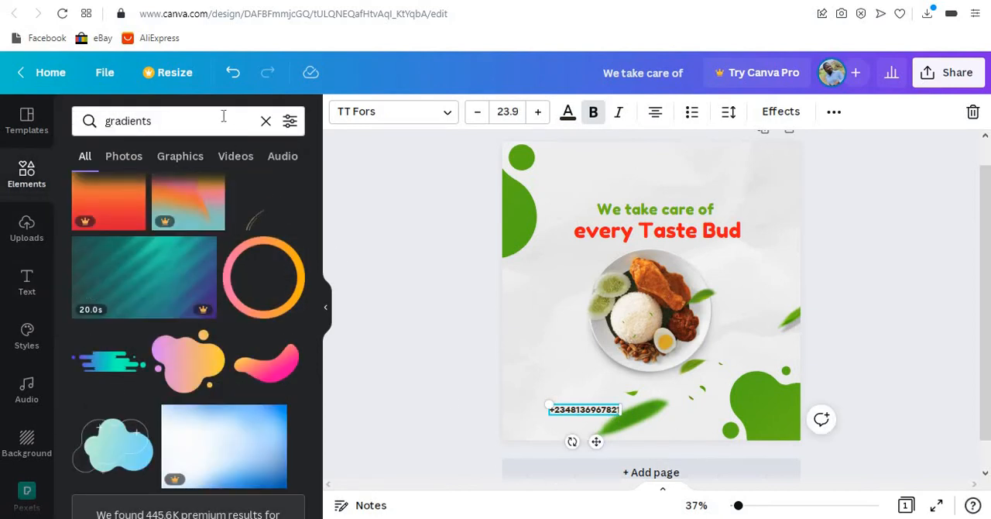
left_click(265, 122)
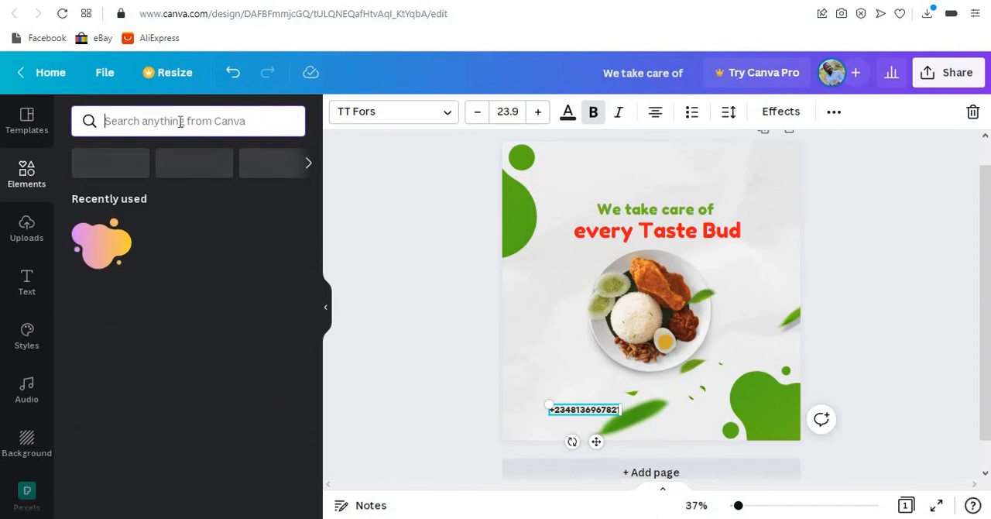
type("pho")
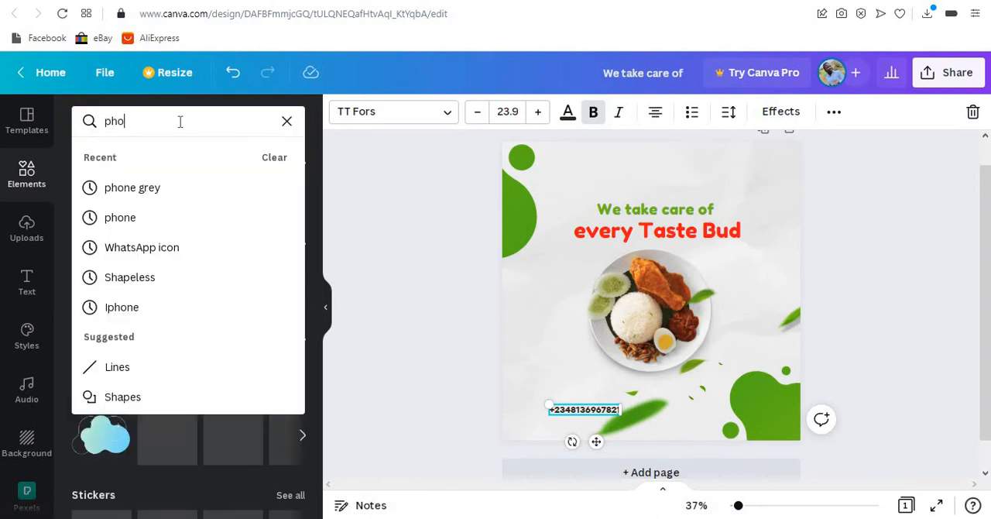
type("ne cion")
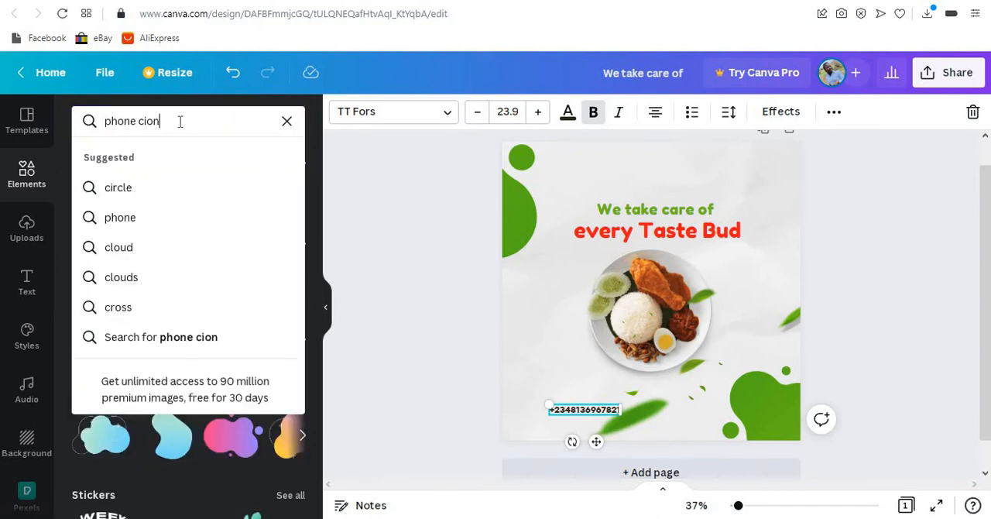
key("BackSpace")
key("BackSpace")
key("BackSpace")
key("BackSpace")
key("BackSpace")
type("icon")
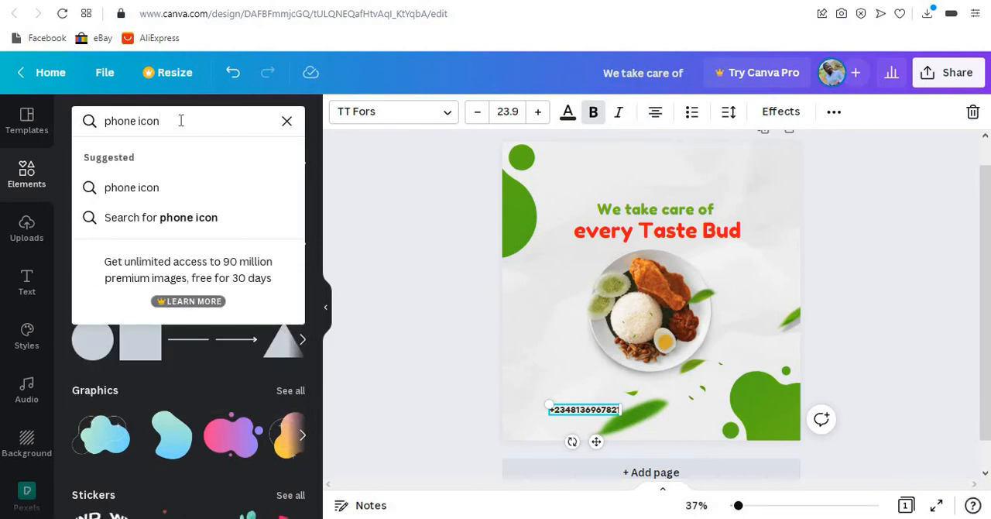
key("Return")
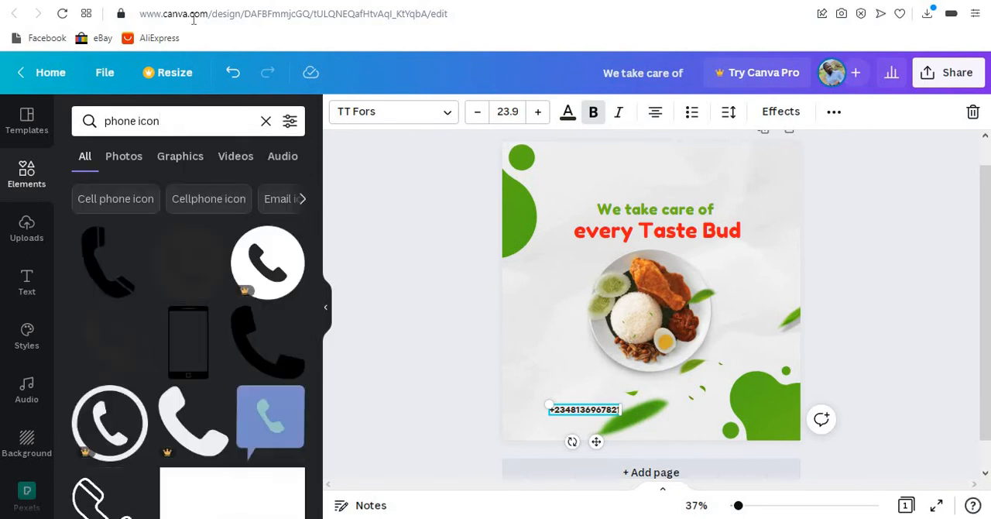
- Add the plain black handset icon, shrink it to text height and place it directly before the phone number
left_click(103, 276)
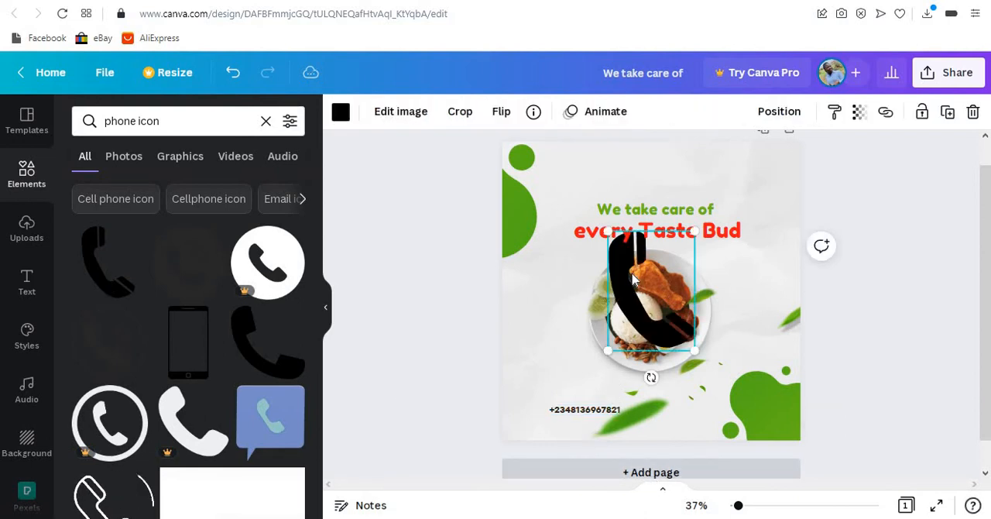
left_click_drag(694, 351, 612, 235)
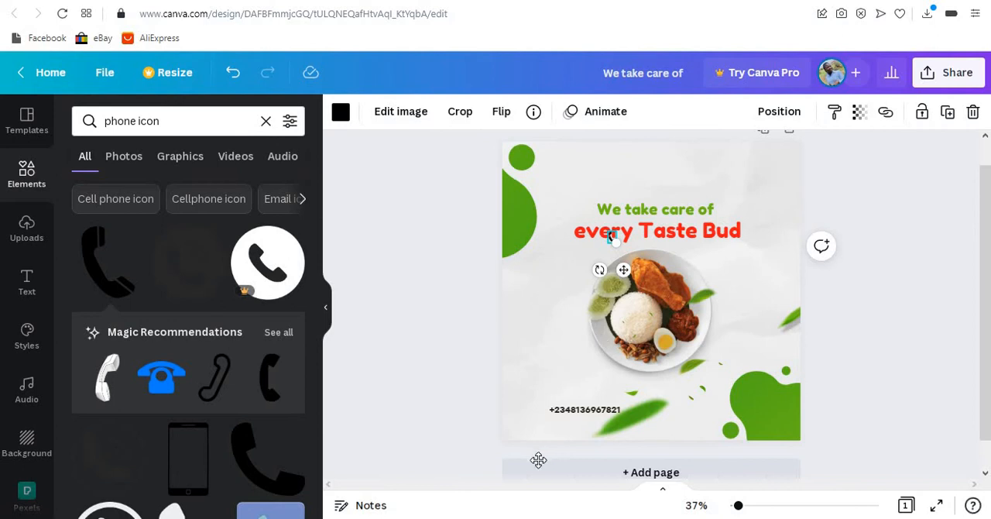
mouse_move(538, 460)
left_mouse_down()
mouse_move(531, 433)
mouse_move(548, 445)
left_mouse_up()
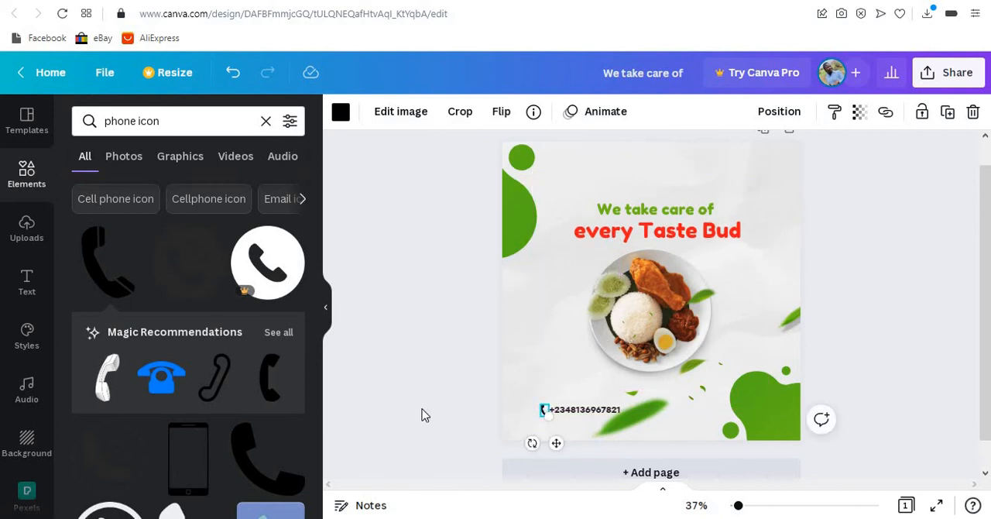
- Remove the bold formatting from the phone number and left-align its text
left_click(605, 410)
left_click(593, 112)
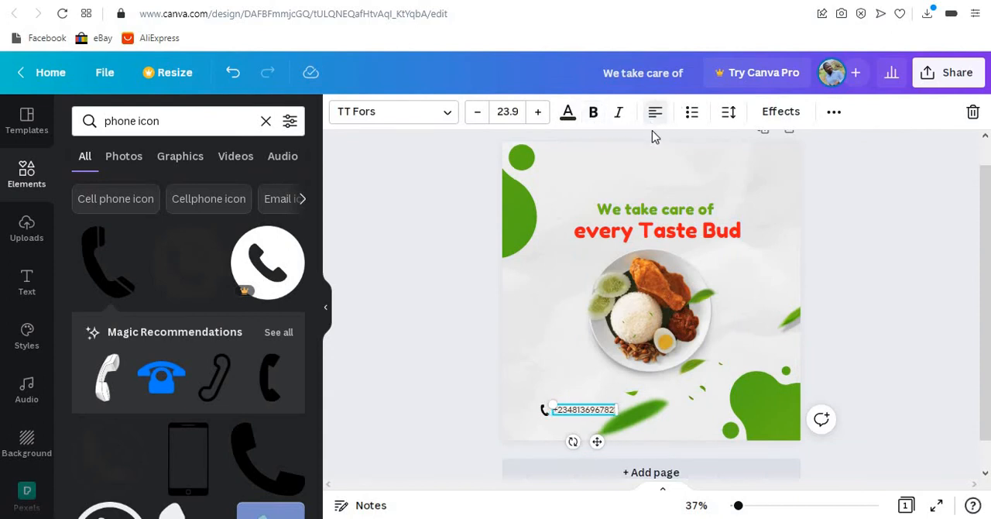
left_click(511, 420)
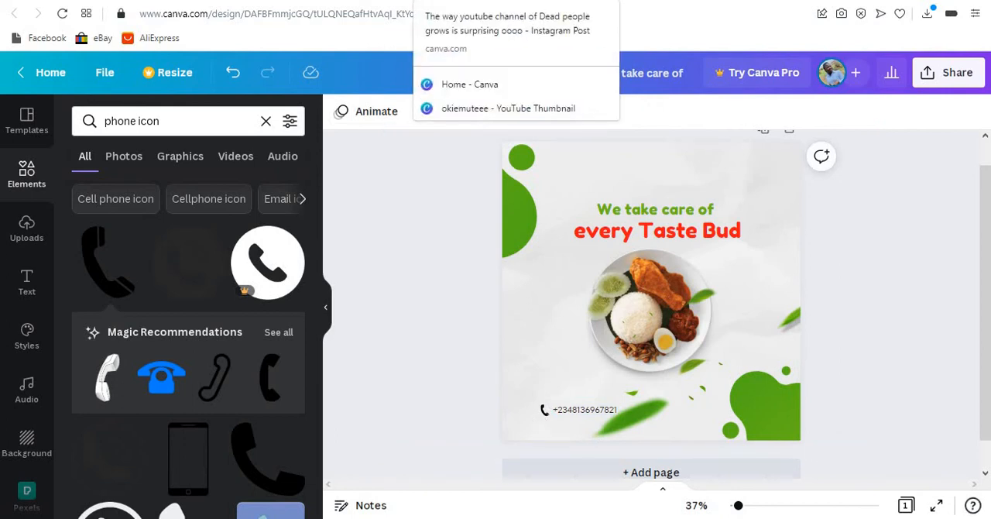
- Check the example flyer's phone icon, add the matching black handset with sound waves and delete the plain handset
left_click(449, 0)
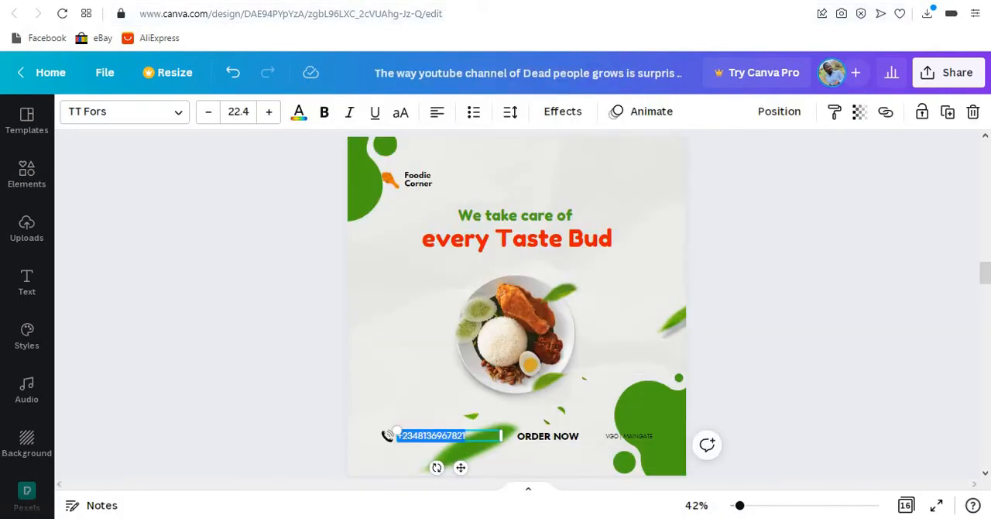
left_click(387, 0)
scroll(184, 345, "down", 3)
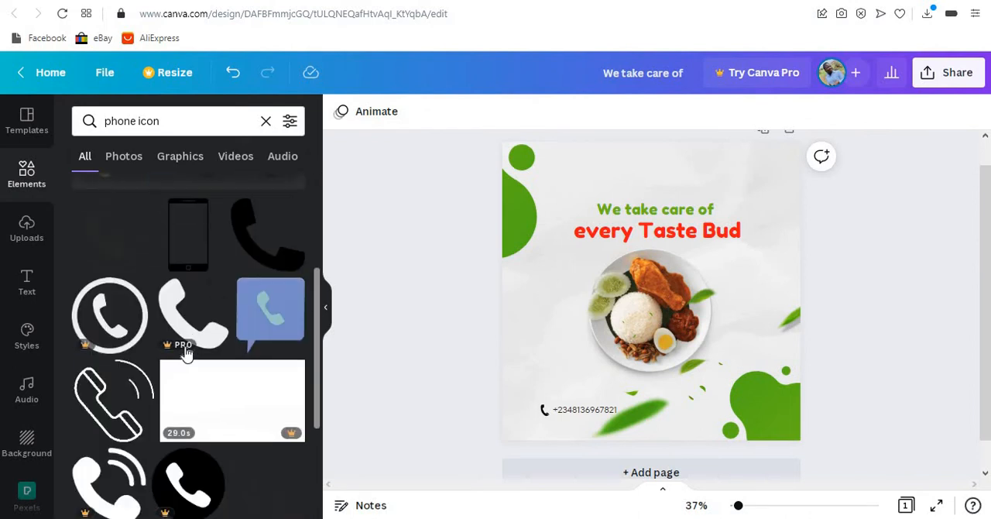
scroll(185, 345, "up", 3)
scroll(190, 353, "down", 3)
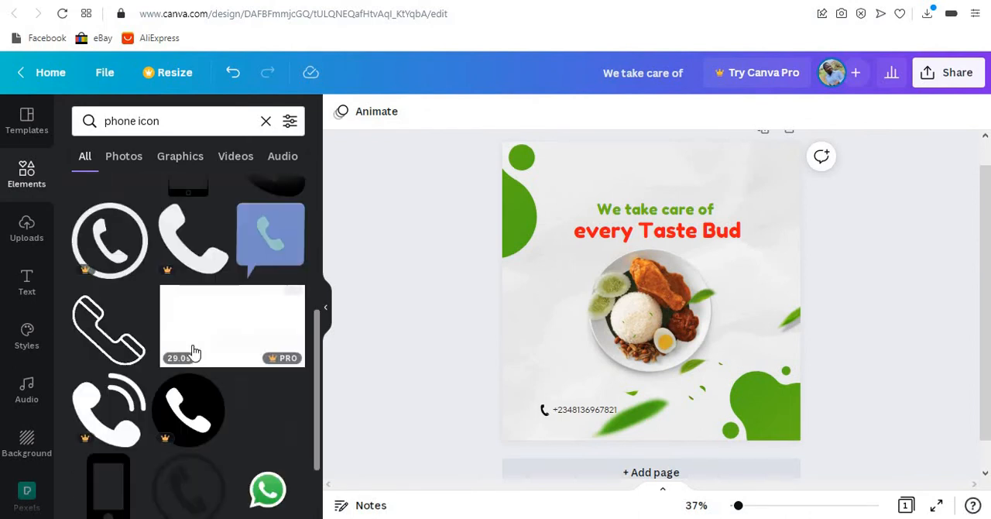
scroll(192, 352, "down", 2)
scroll(192, 344, "down", 3)
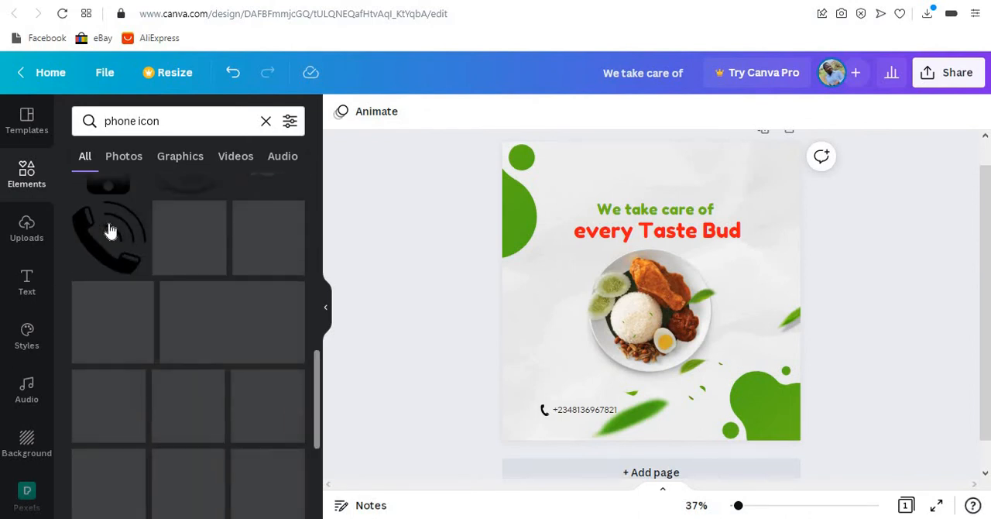
left_click(112, 231)
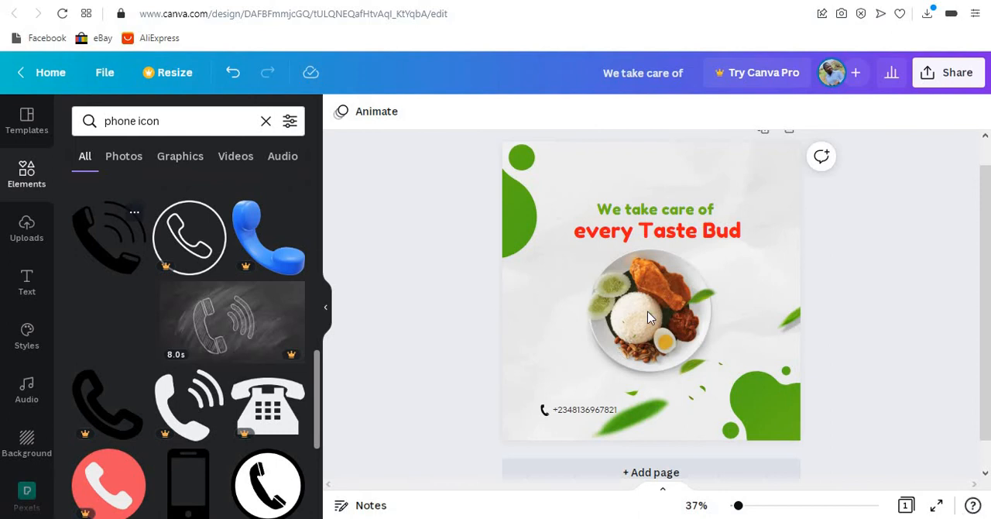
left_click(544, 409)
key("Delete")
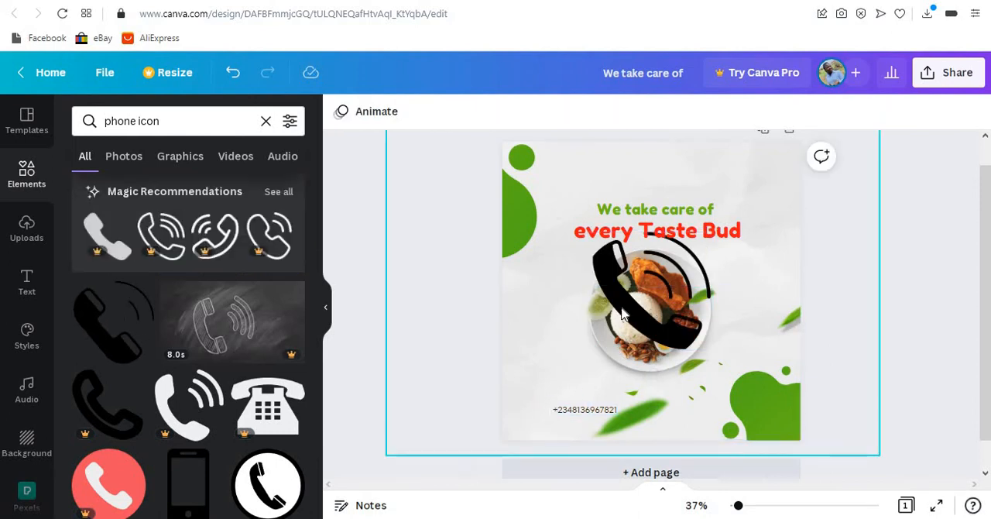
- Shrink the handset icon with sound waves to roughly text height and place it just before the phone number
left_click(697, 341)
left_click_drag(710, 348, 550, 445)
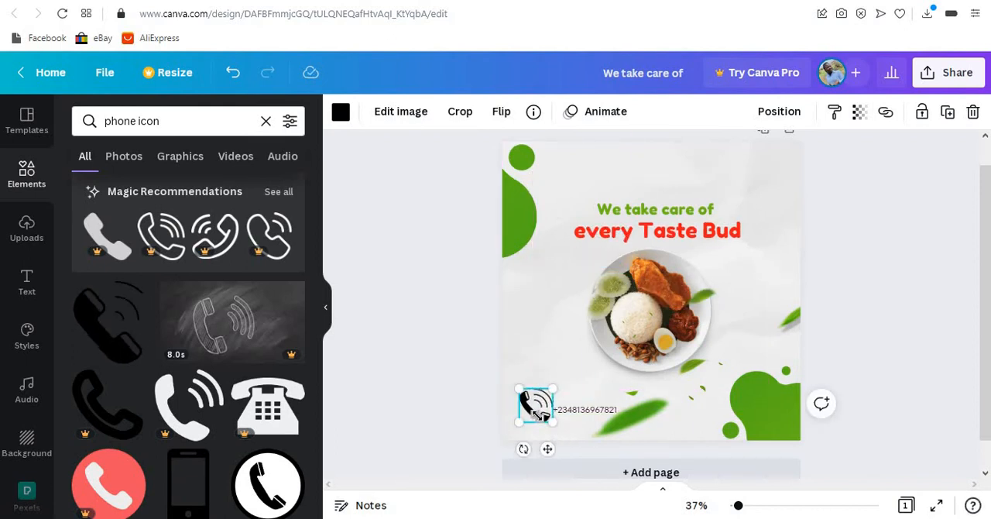
left_click_drag(539, 414, 532, 402)
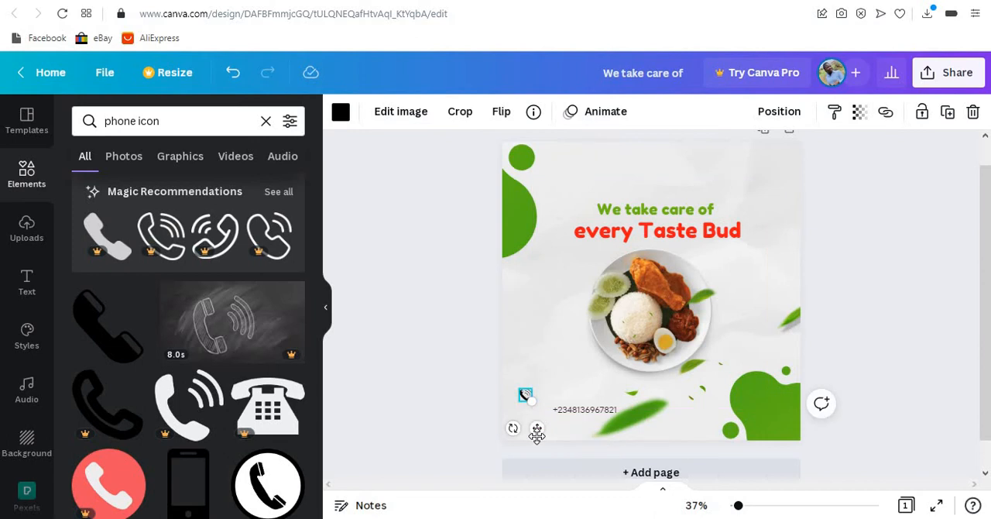
left_click_drag(536, 435, 552, 451)
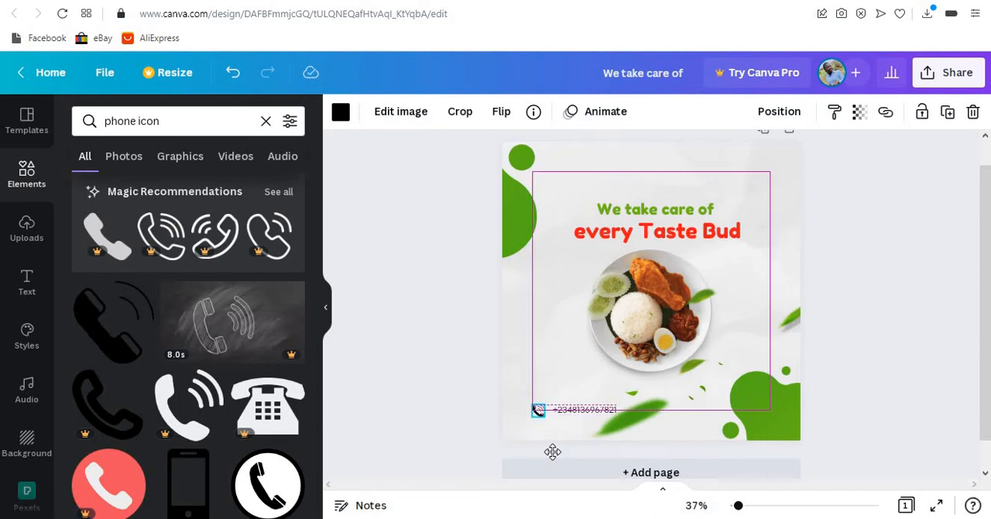
- Move the handset icon closer to the phone number and lower the number slightly to line up with the icon
left_click(585, 410)
left_click_drag(746, 508, 748, 506)
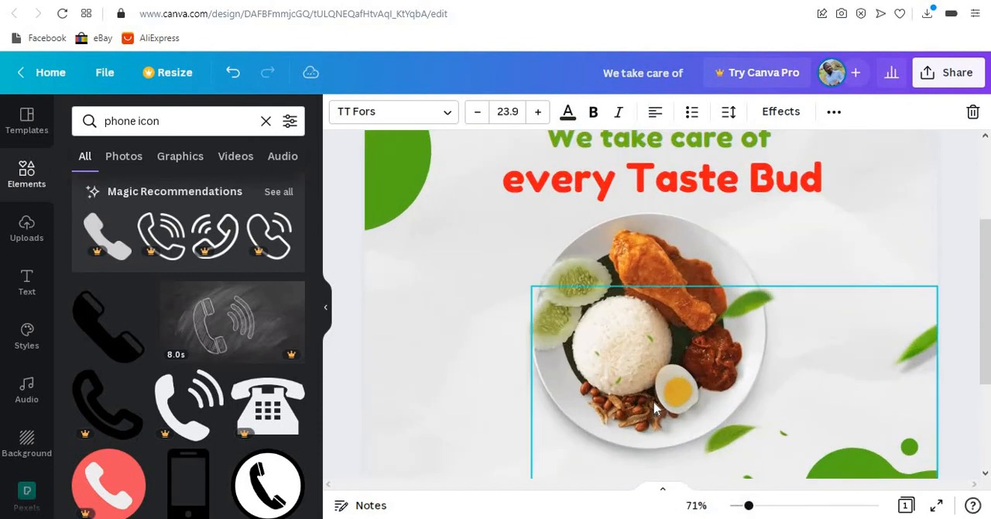
scroll(655, 405, "down", 2)
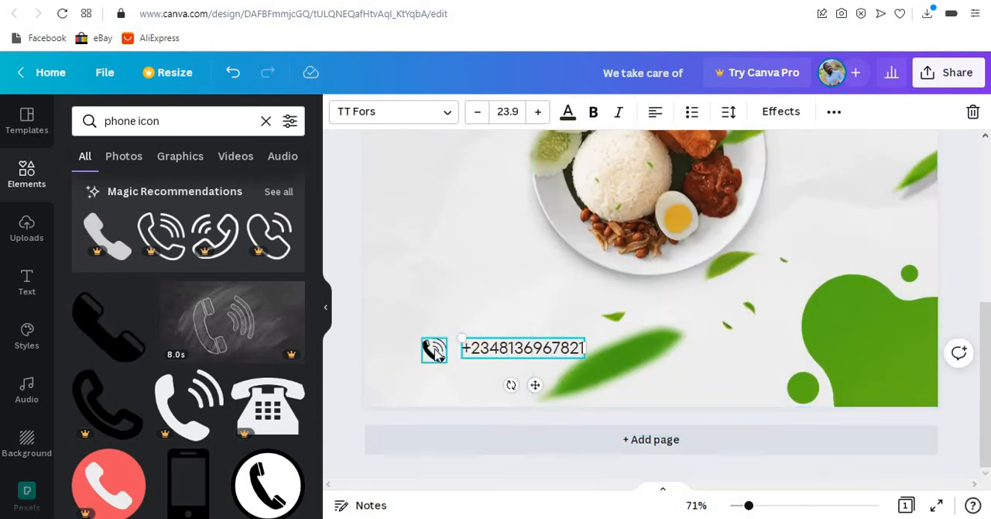
left_click_drag(430, 353, 438, 349)
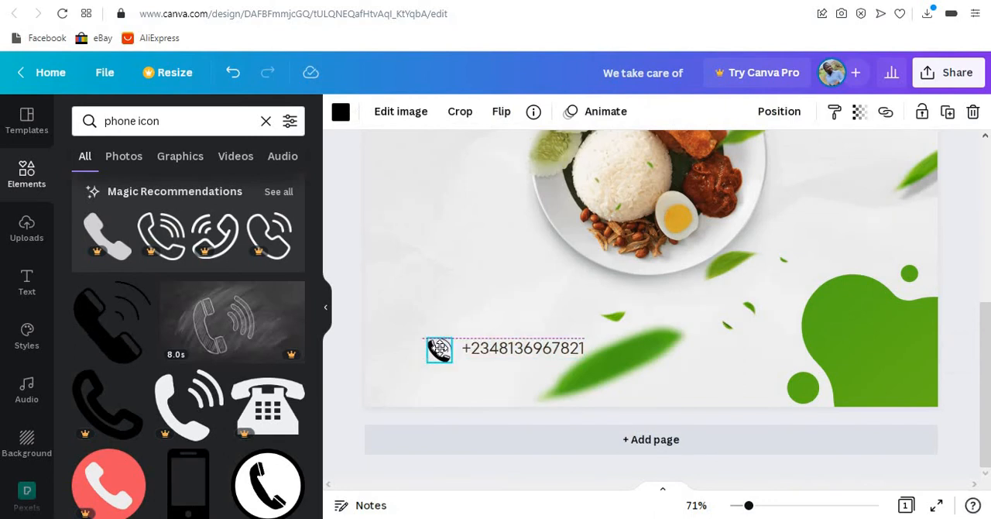
left_click(529, 350)
left_click_drag(530, 352, 527, 349)
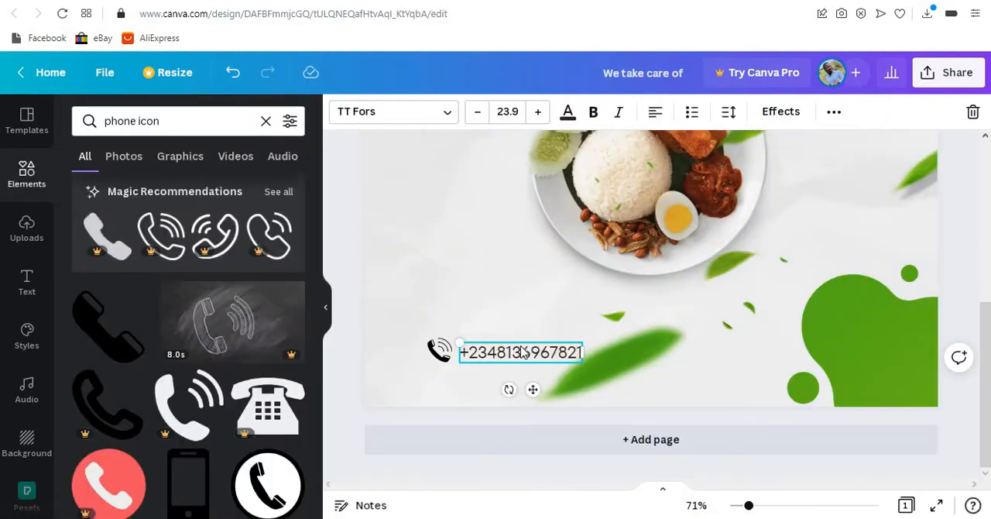
- Duplicate the phone number to the right on the same line and change the copy's text to ORDER NOW
key("ctrl+d")
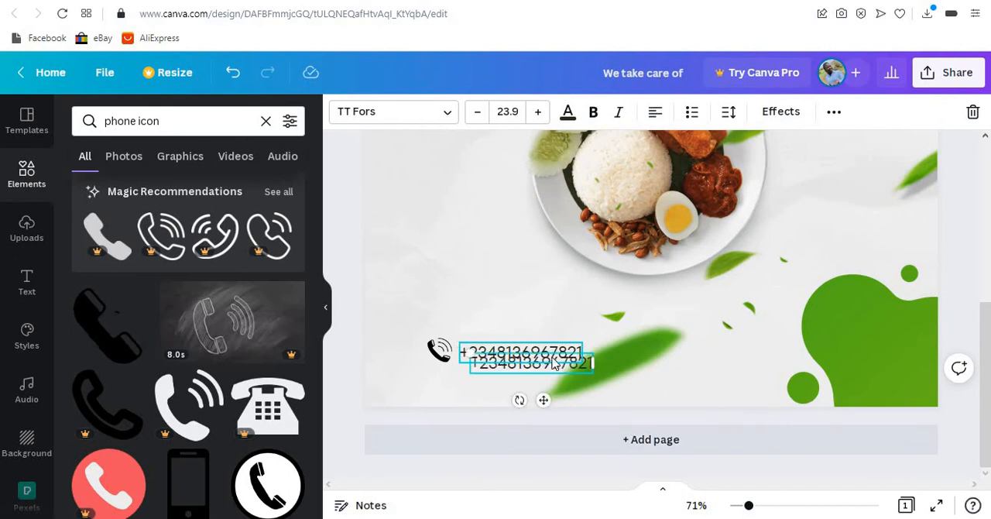
left_click_drag(543, 400, 698, 392)
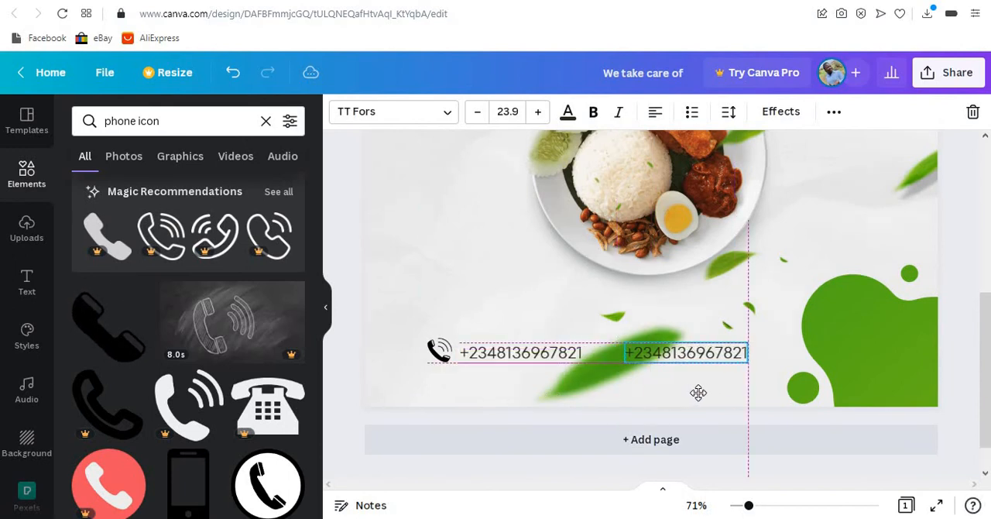
double_click(702, 353)
key("ctrl+a")
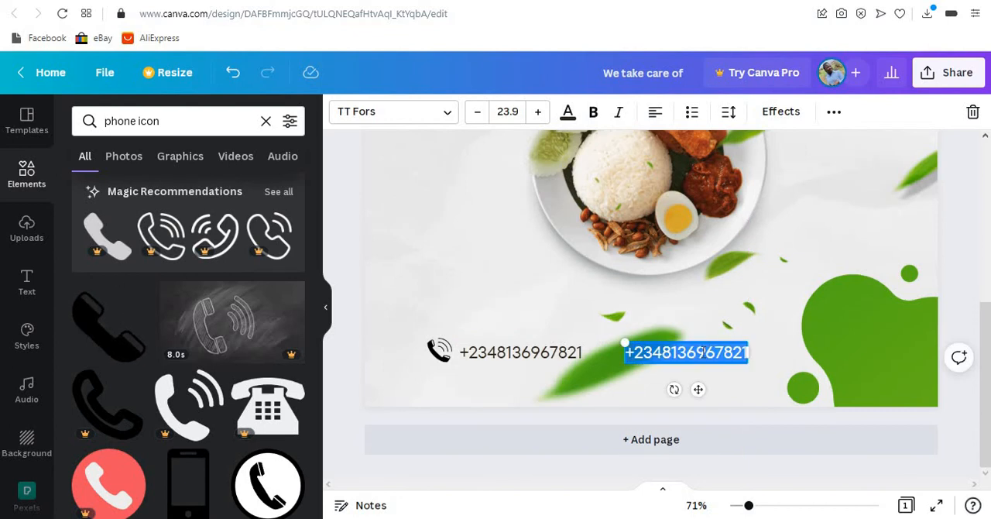
type("ORDER NOW")
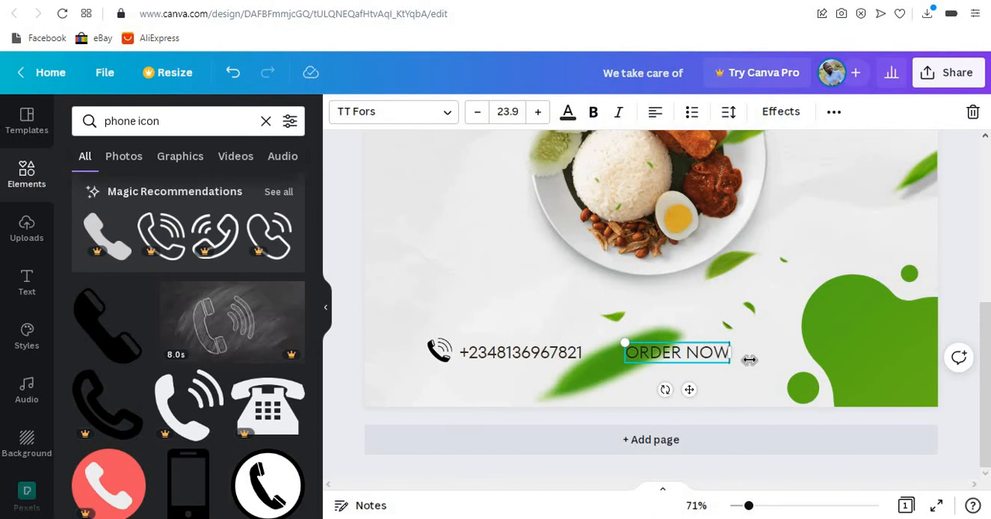
- Make the ORDER NOW text bold
key("ctrl+a")
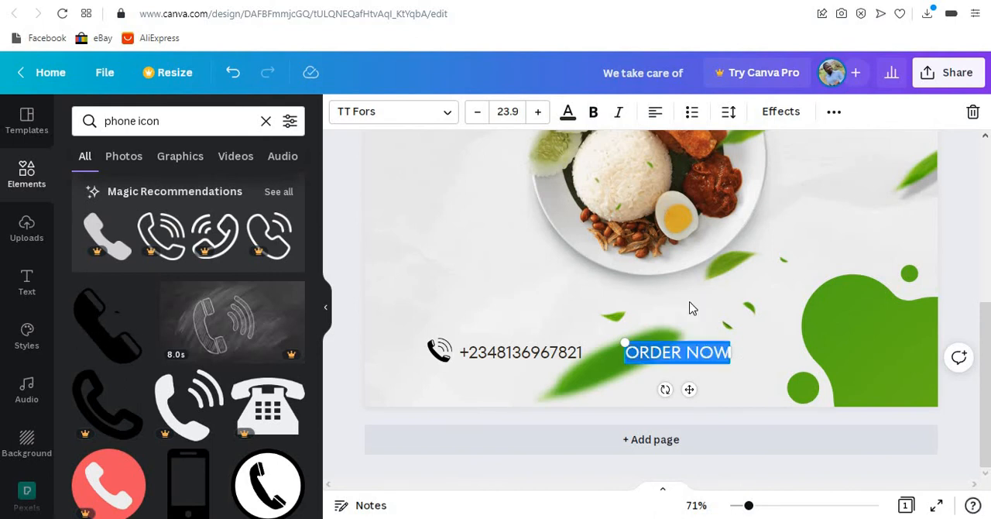
left_click(593, 116)
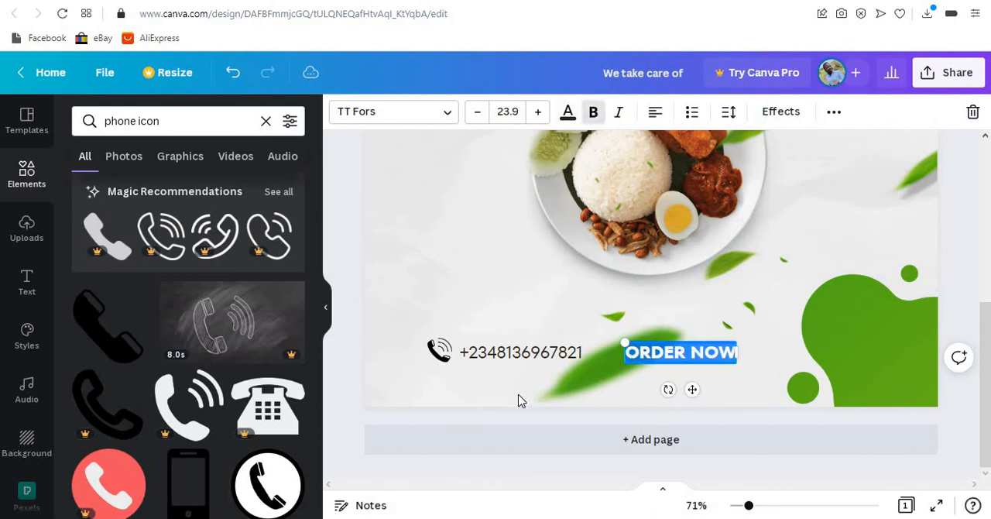
left_click(741, 353)
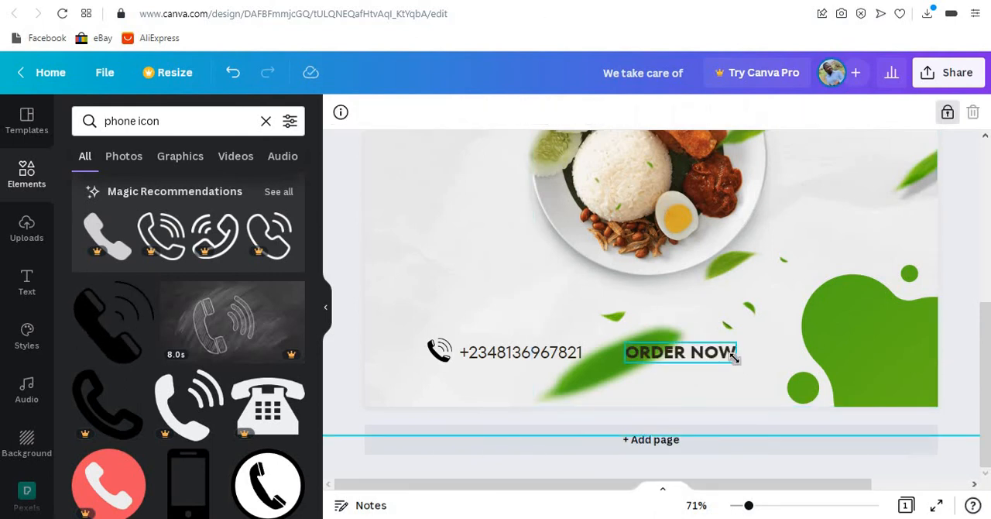
- Duplicate ORDER NOW to the right on the same line and remove the copy's bold formatting
left_click(734, 355)
key("ctrl+d")
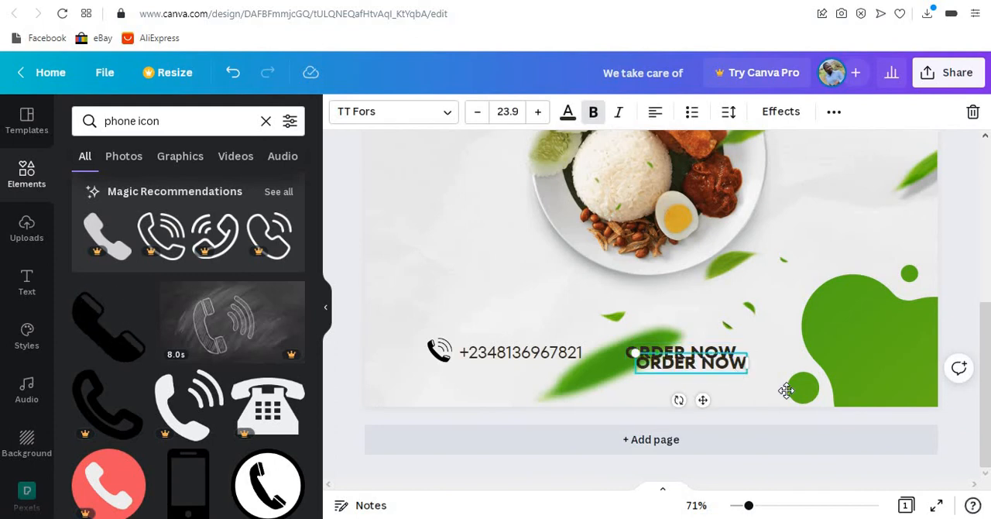
left_click_drag(786, 390, 832, 380)
left_click(593, 112)
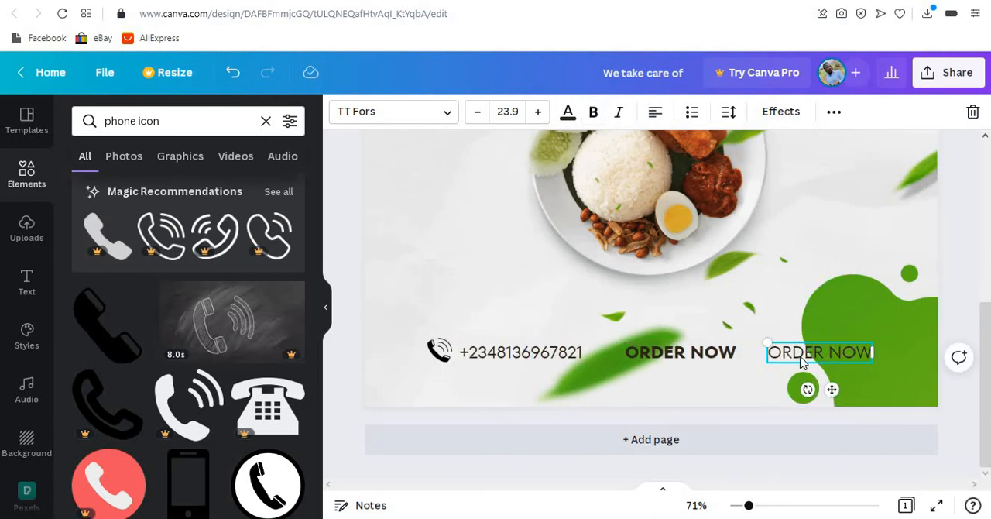
- Replace the text of the non-bold ORDER NOW copy with VGO|MAINGATE
double_click(799, 352)
left_click(799, 353)
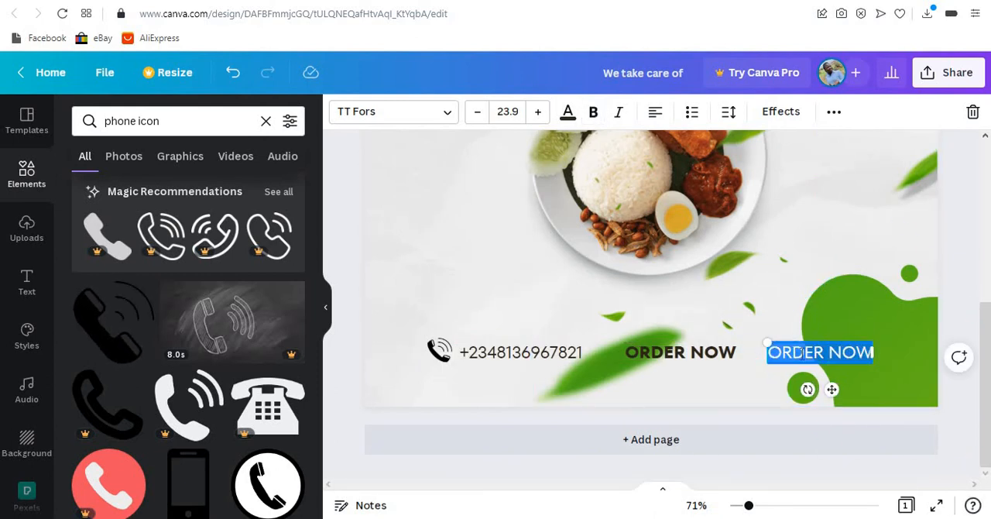
type("VGQ")
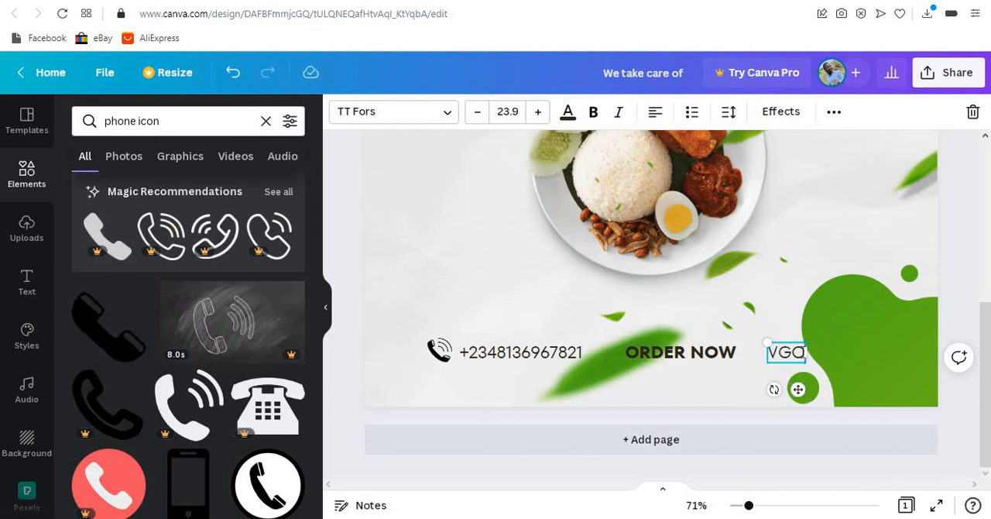
type(":")
key("BackSpace")
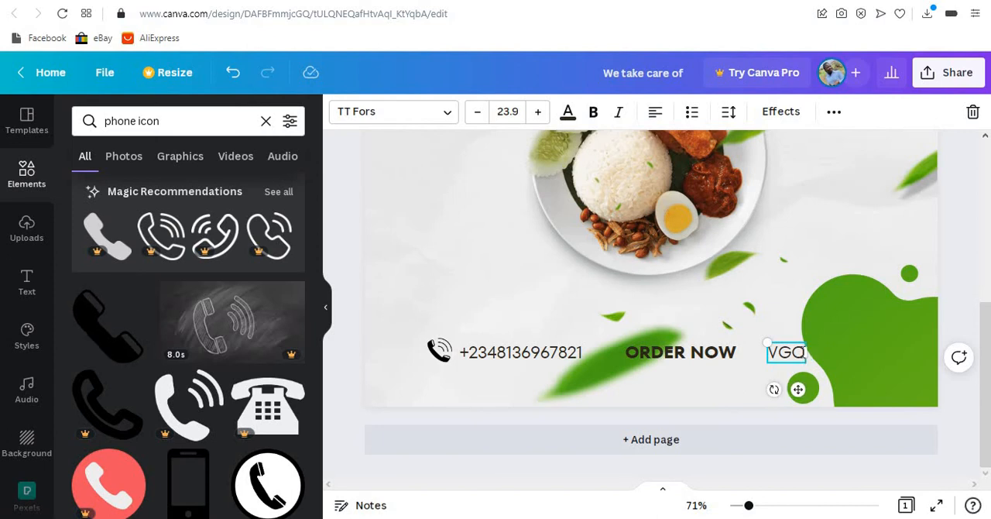
type(":")
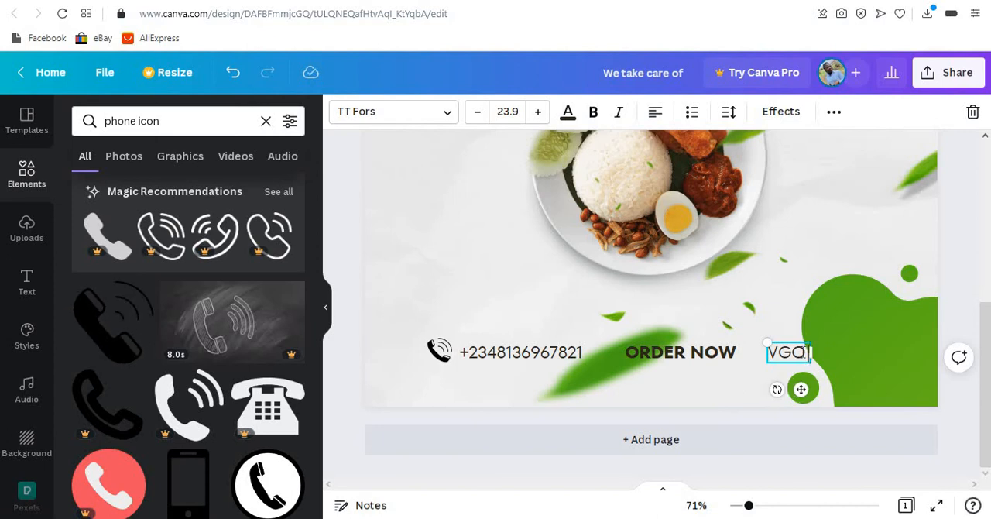
type("MAINGAGE")
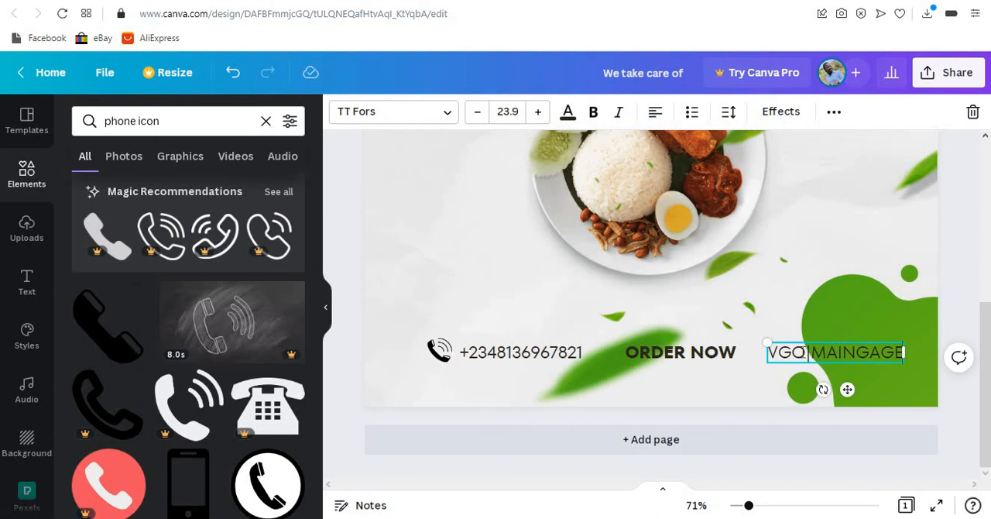
key("BackSpace")
key("BackSpace")
type("TE")
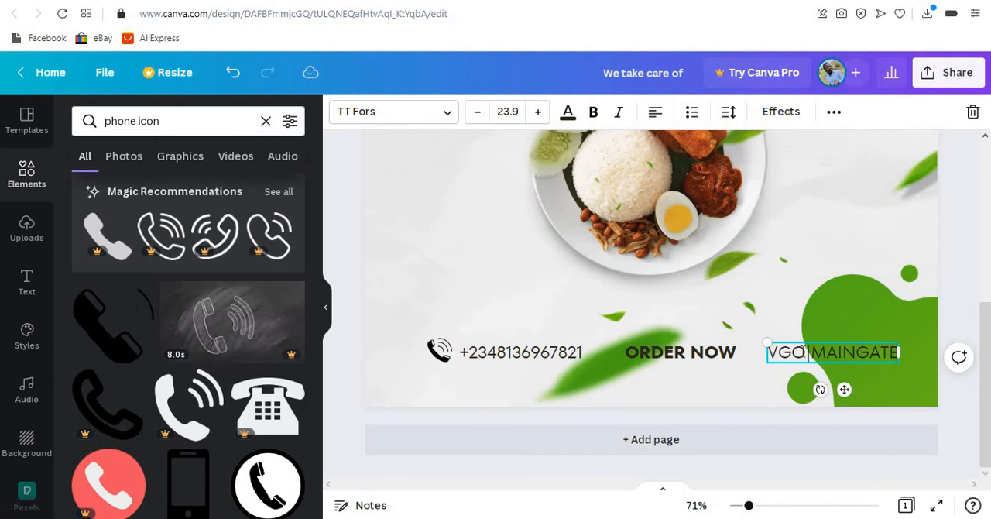
left_click(936, 280)
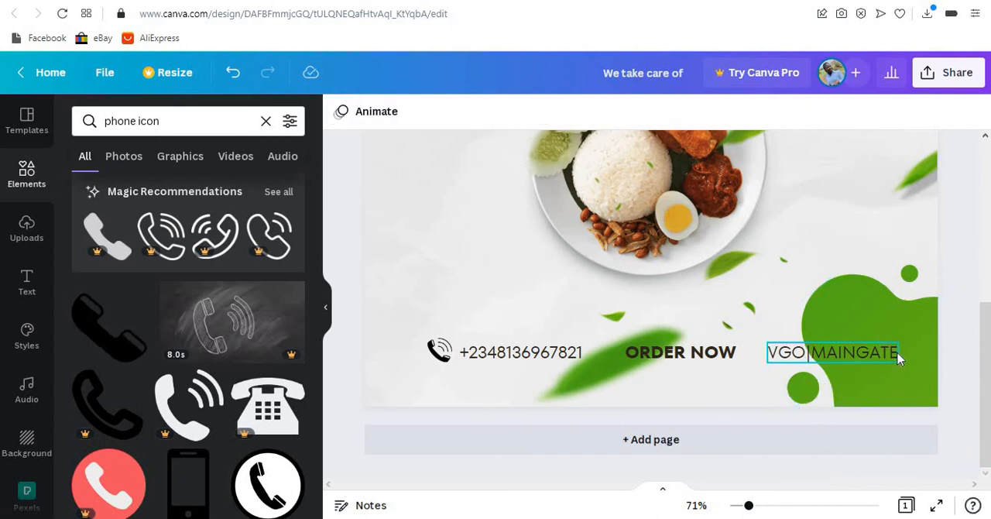
- Shrink the VGO|MAINGATE text to size 16.2 and move it slightly right, vertically centred with ORDER NOW
left_click(895, 358)
left_click_drag(878, 357, 856, 350)
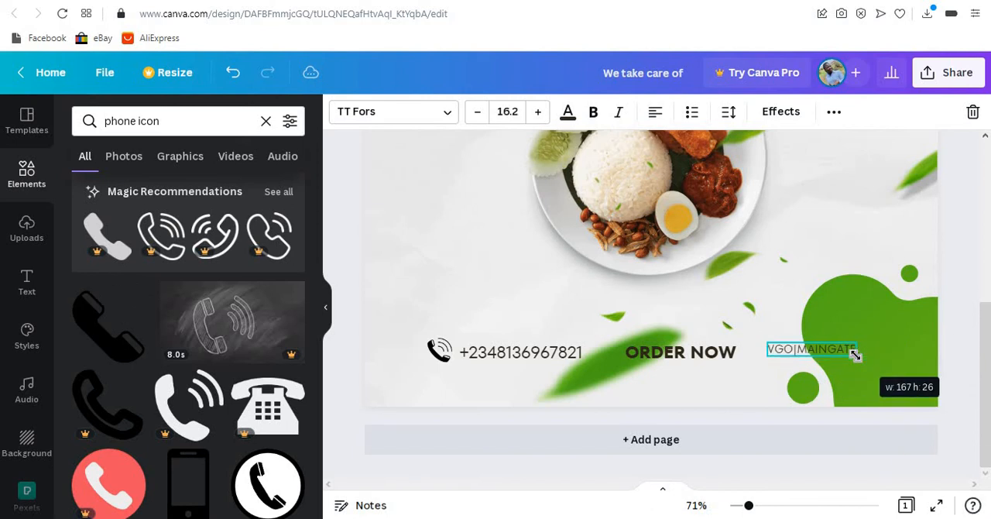
left_click_drag(830, 384, 842, 381)
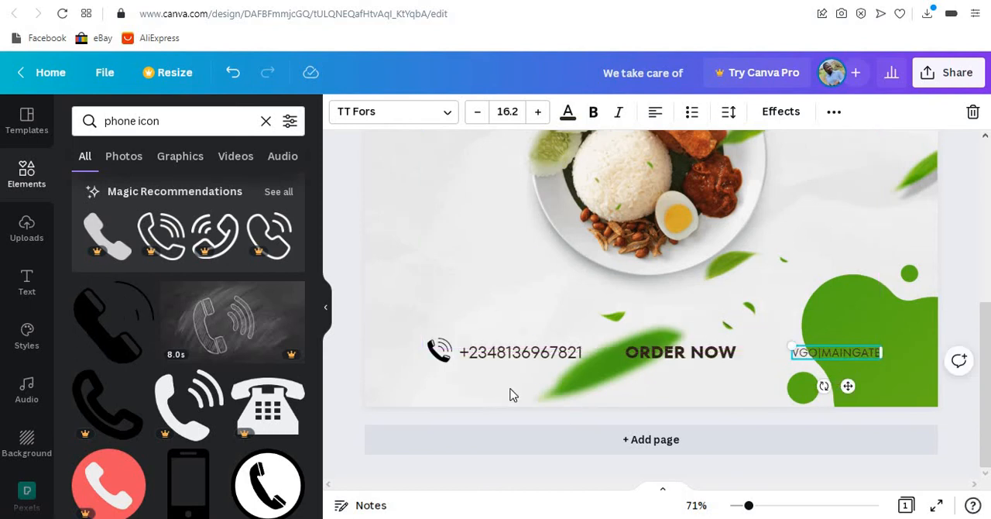
- Nudge the handset icon until it is vertically centred with the row of contact text
left_click(440, 352)
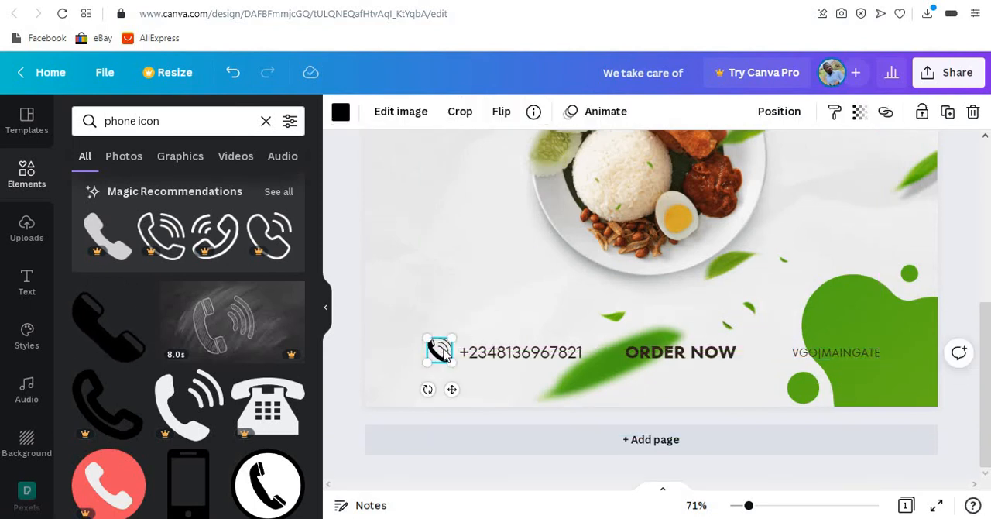
left_click_drag(445, 354, 443, 347)
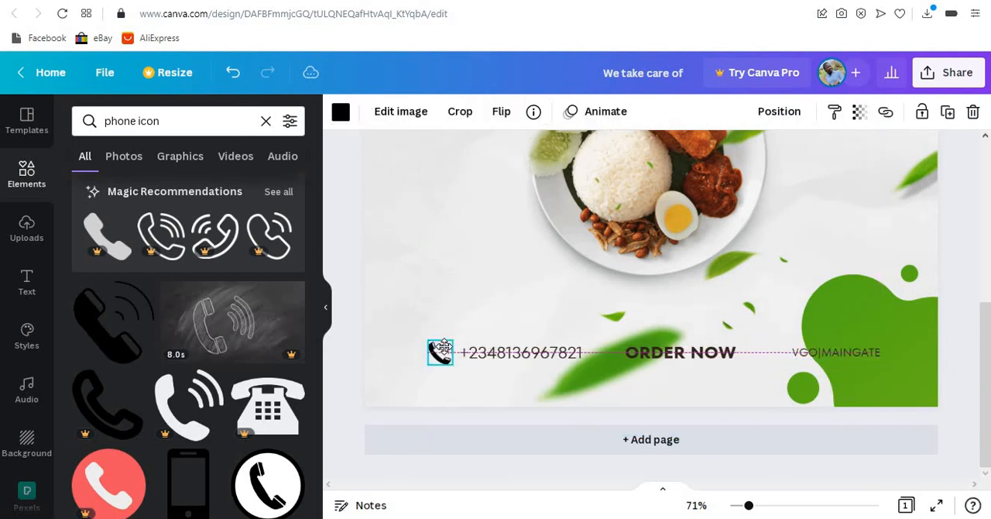
left_click(354, 319)
- Search the elements for CHICKEN and add the orange fried drumstick graphic to the flyer
scroll(712, 298, "up", 5)
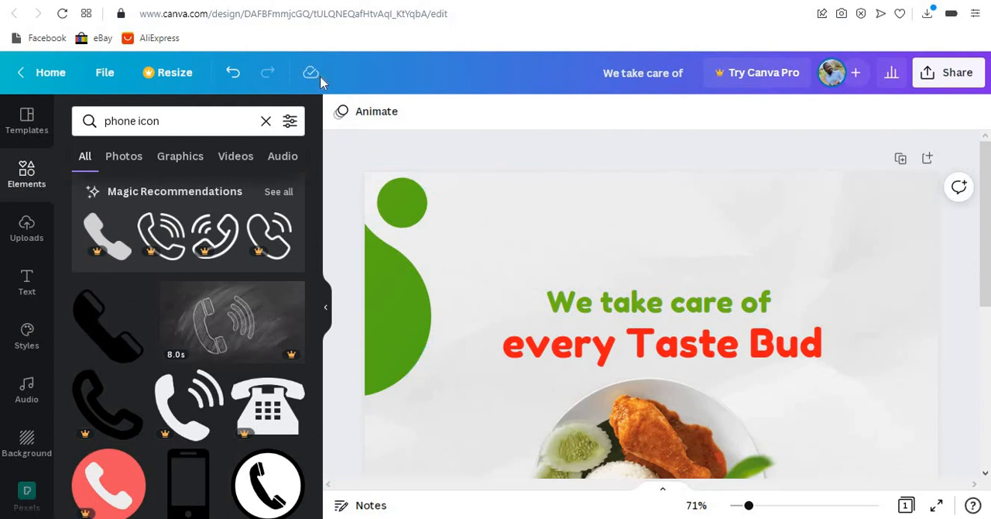
left_click(266, 121)
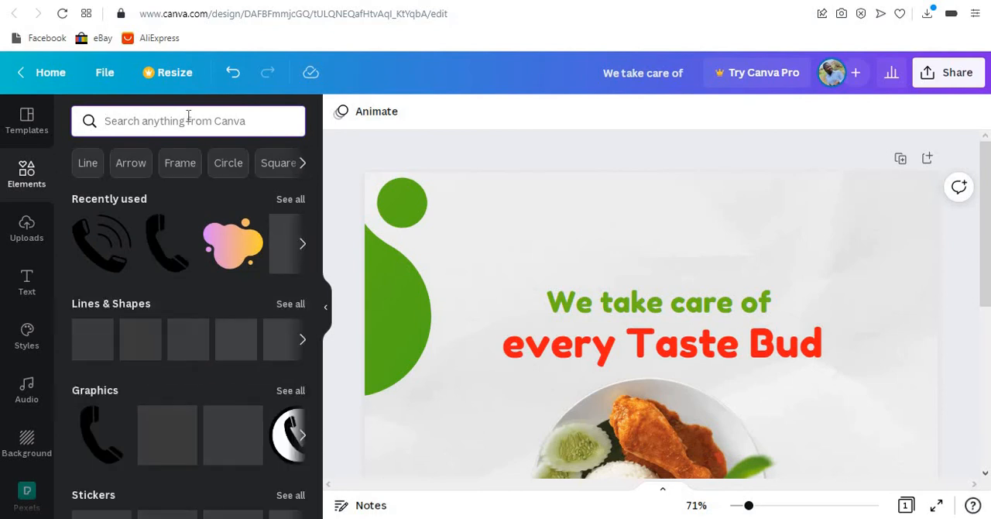
type("CHICKEN")
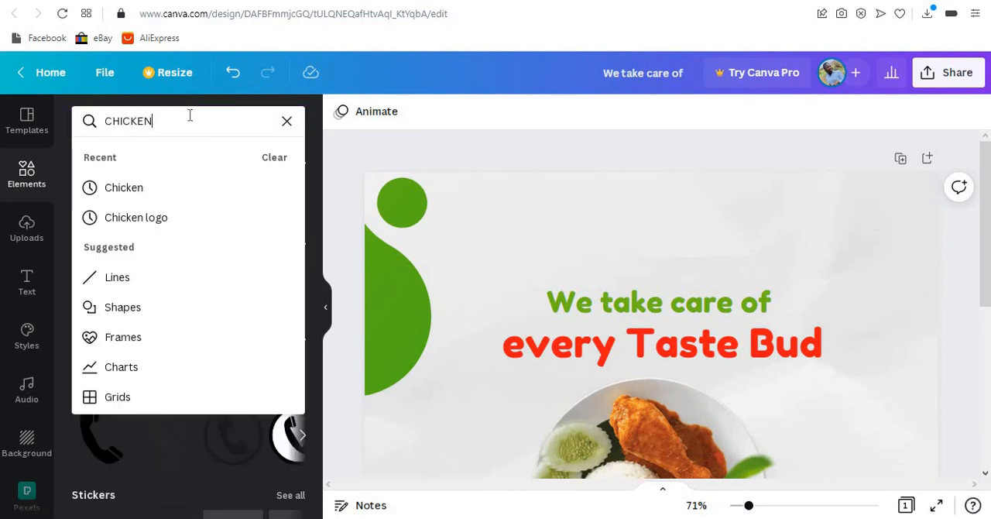
key("Return")
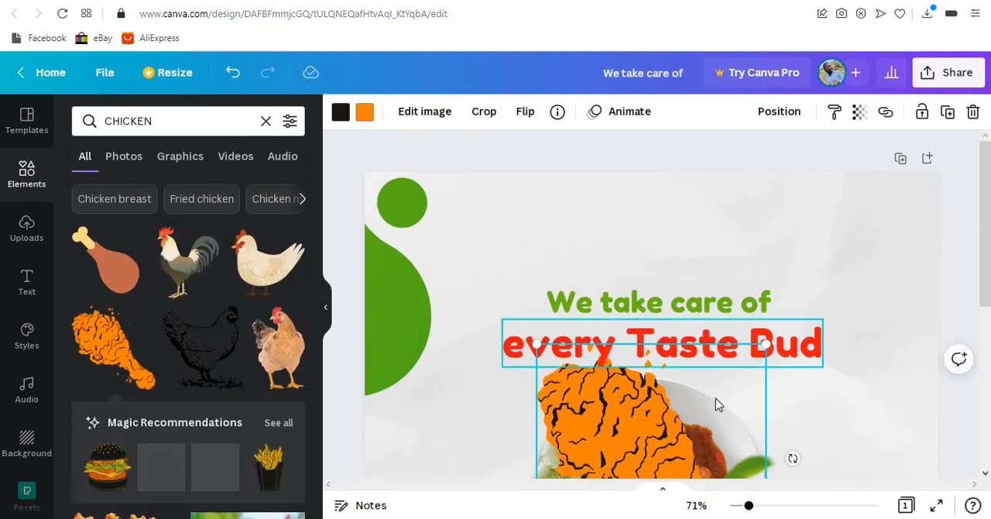
- Shrink the drumstick to a small logo next to the upper-left green blobs, matching its placement in the example flyer
left_click_drag(716, 398, 679, 240)
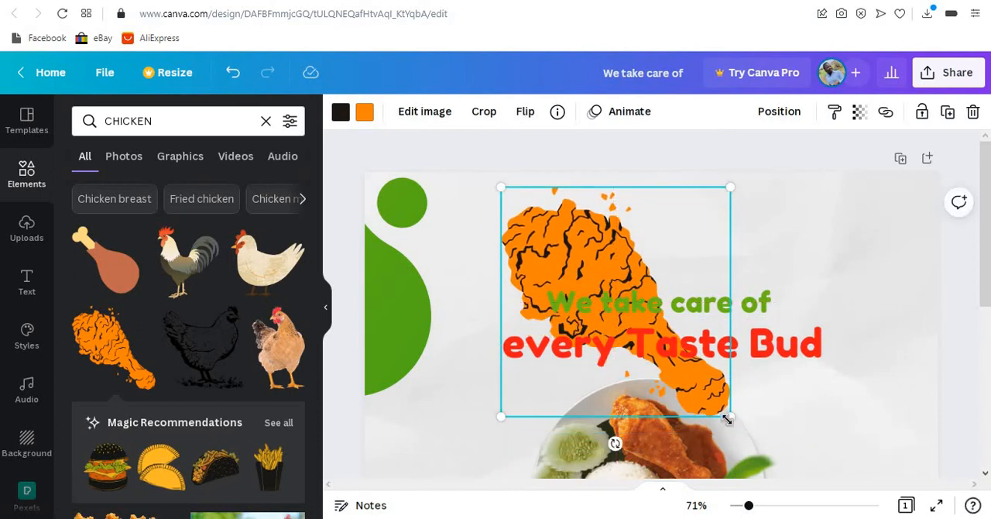
left_click_drag(539, 247, 448, 237)
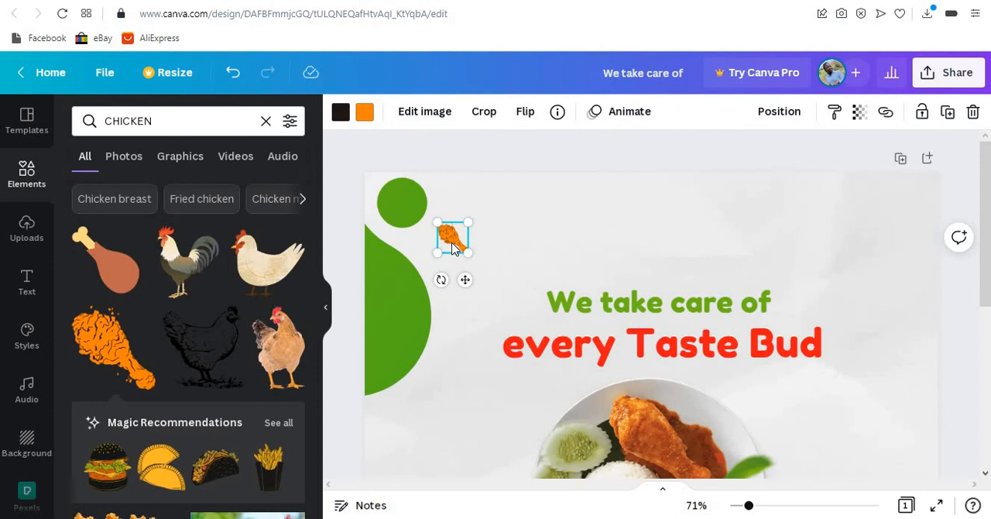
left_click_drag(454, 248, 428, 249)
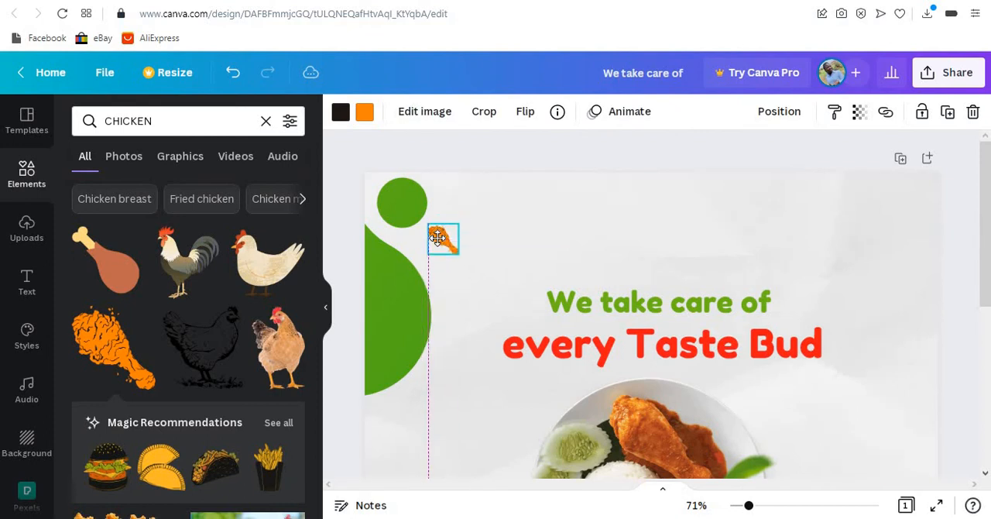
- Duplicate the "We take care of" headline above the original and change the copy's text to FOODIE CORNER on two lines
left_click(617, 311)
left_click_drag(668, 306, 653, 316)
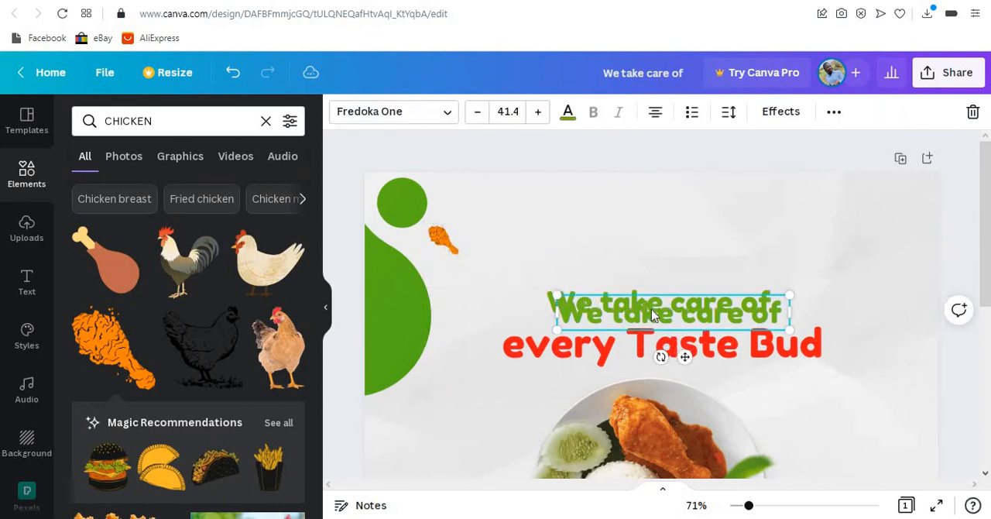
left_click_drag(613, 244, 595, 245)
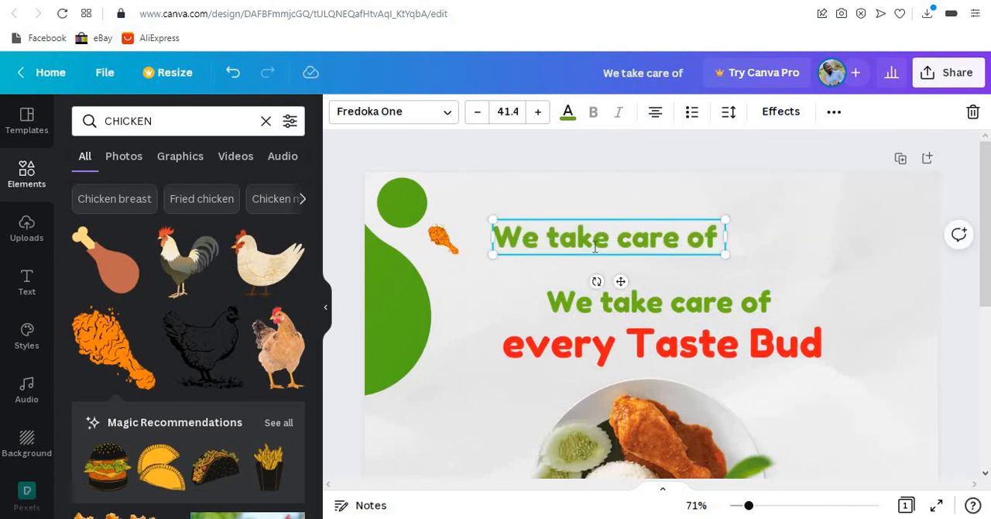
double_click(595, 244)
triple_click(595, 244)
type("FOO")
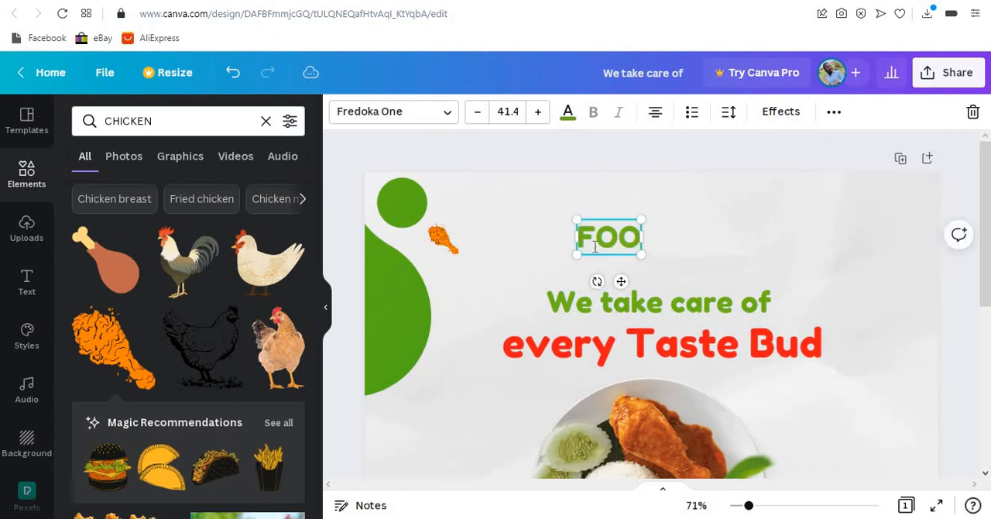
type("DIE CORNER")
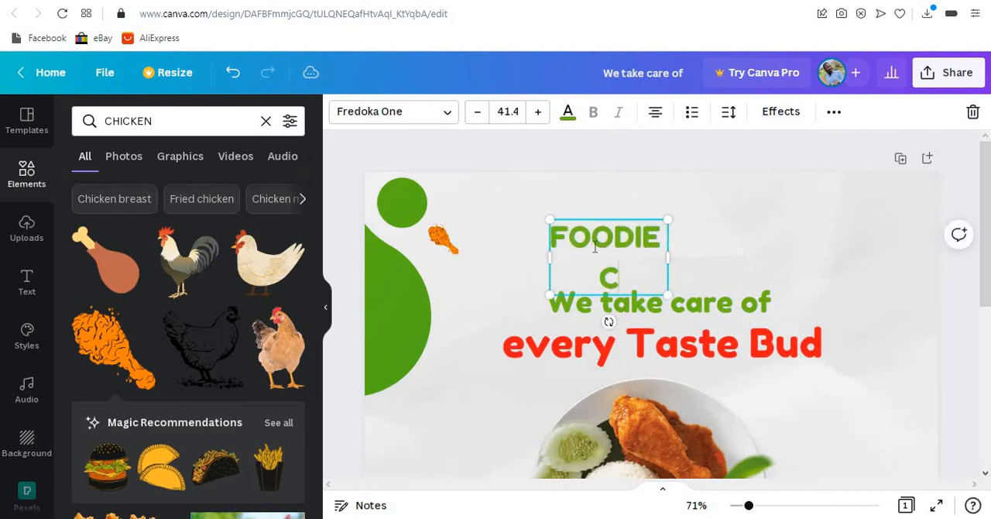
- Set the alignment of the FOODIE CORNER text to justified
left_click(654, 115)
key("ctrl+a")
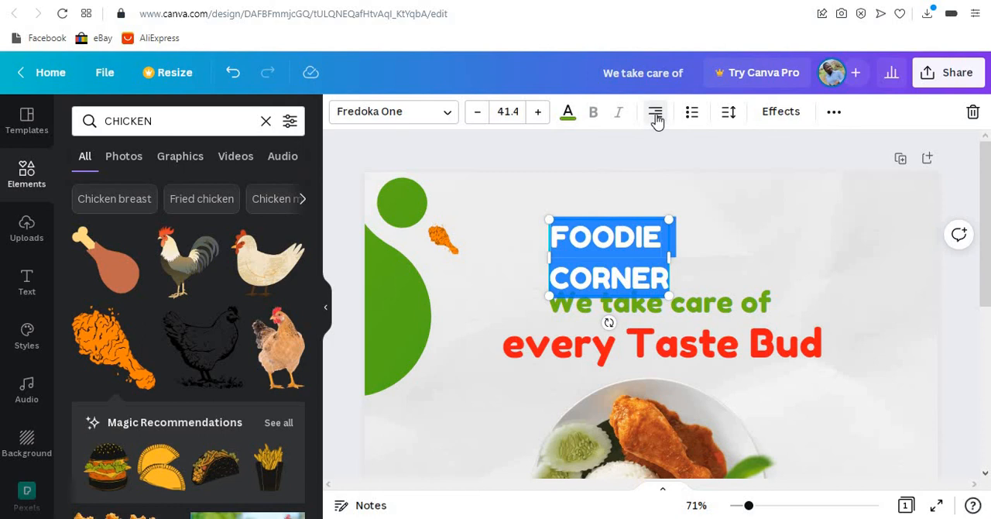
left_click(655, 111)
left_click(681, 241)
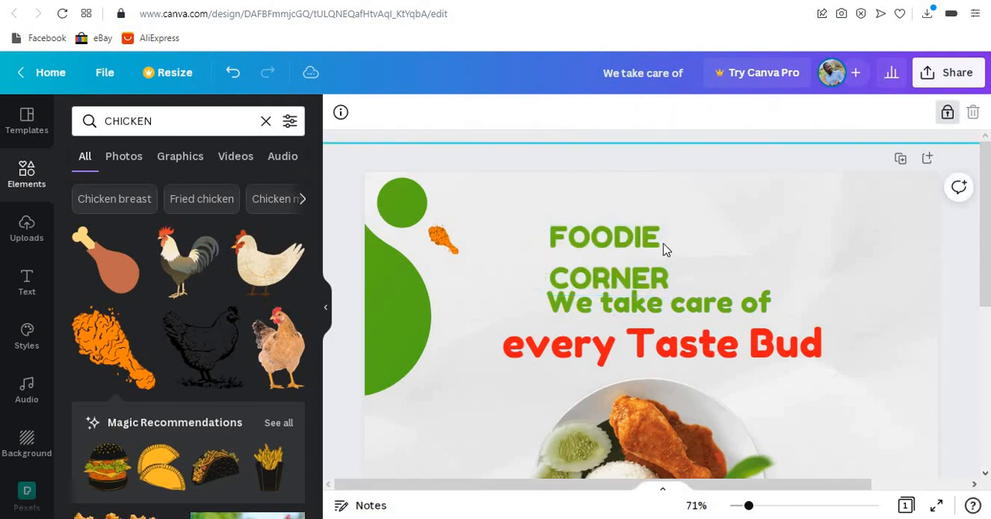
- Tighten the line spacing of FOODIE CORNER and shrink it to size 18.6 directly beside the drumstick
left_click(645, 273)
left_click(726, 116)
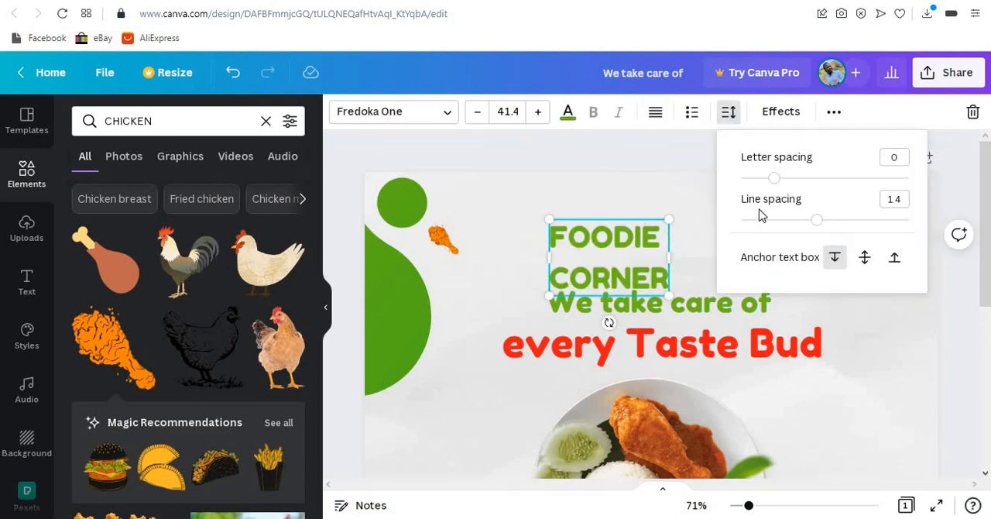
left_click_drag(814, 226, 775, 222)
left_click_drag(642, 267, 505, 278)
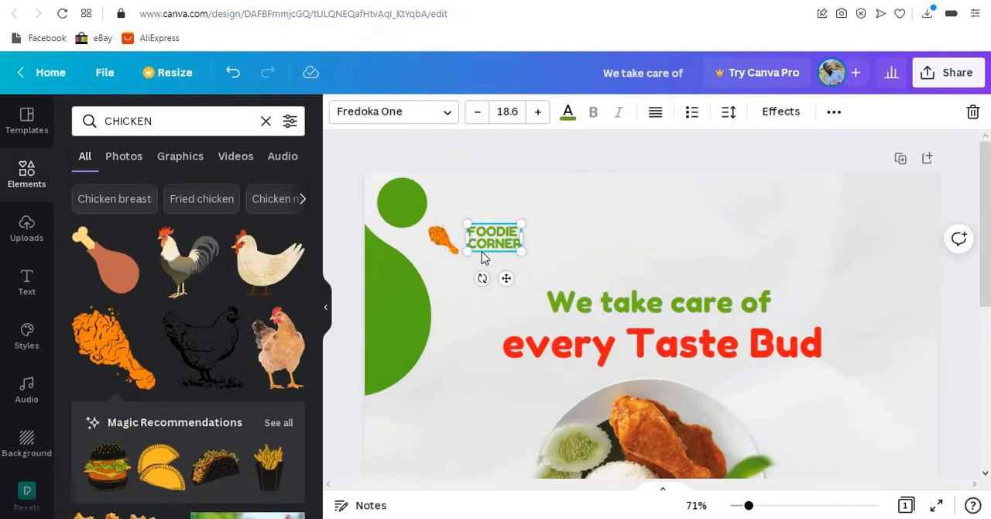
- Restyle the FOODIE CORNER text in black Poppins Medium and nudge it slightly down beside the drumstick
left_click(568, 114)
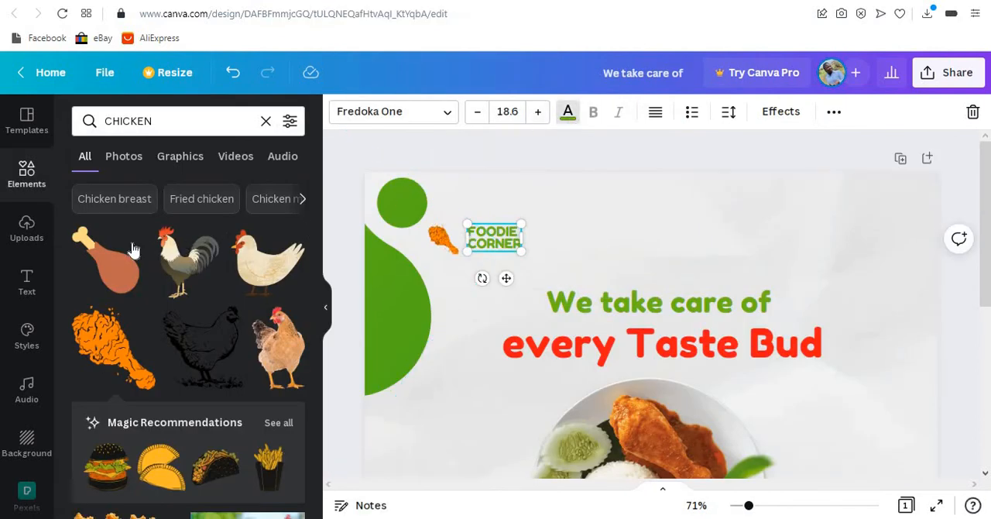
left_click(136, 186)
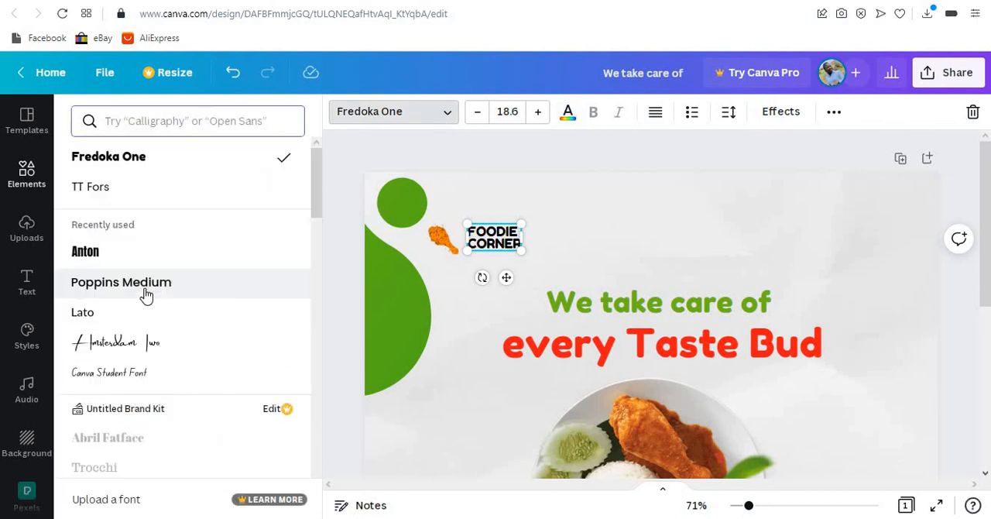
left_click(144, 287)
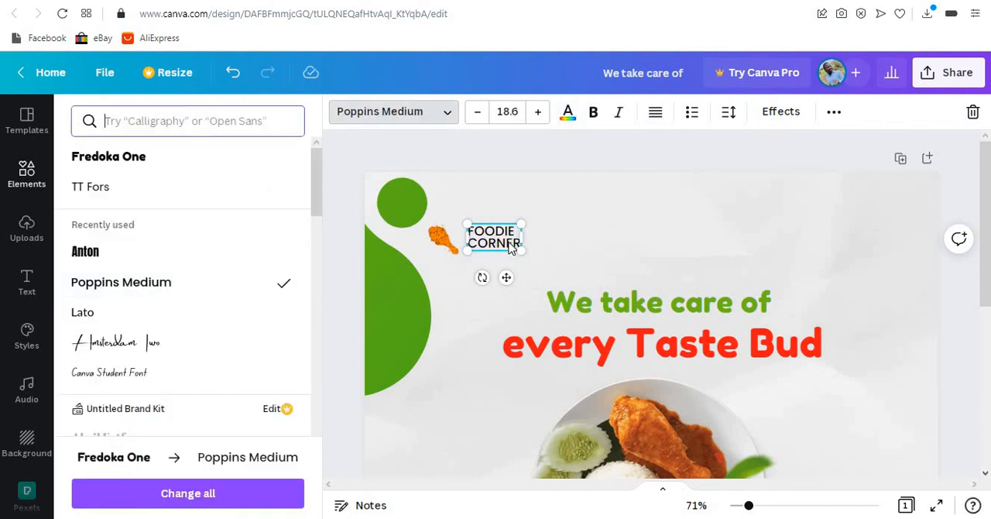
left_click(638, 223)
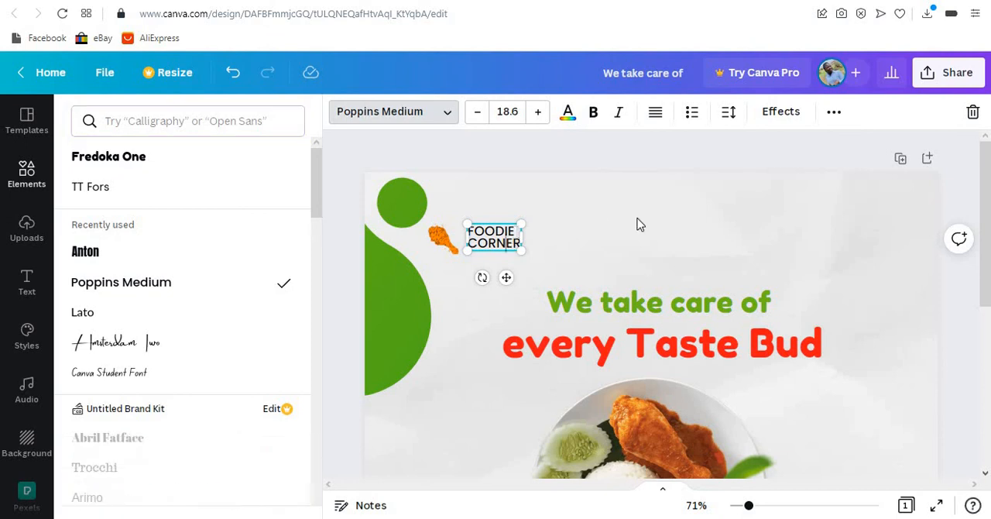
left_click(498, 246)
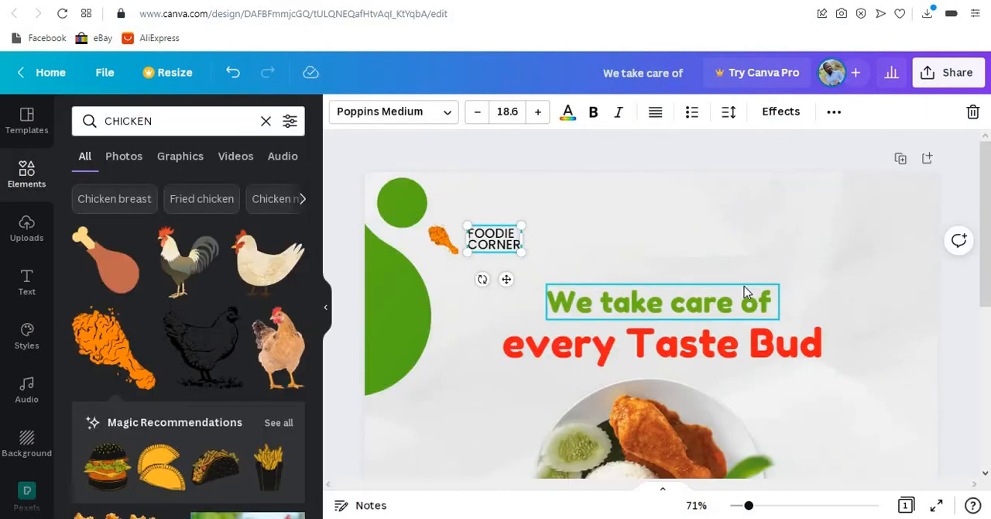
- Zoom out to 40% and clear the selection to review the whole flyer layout
scroll(744, 287, "down", 2)
left_click_drag(748, 507, 741, 507)
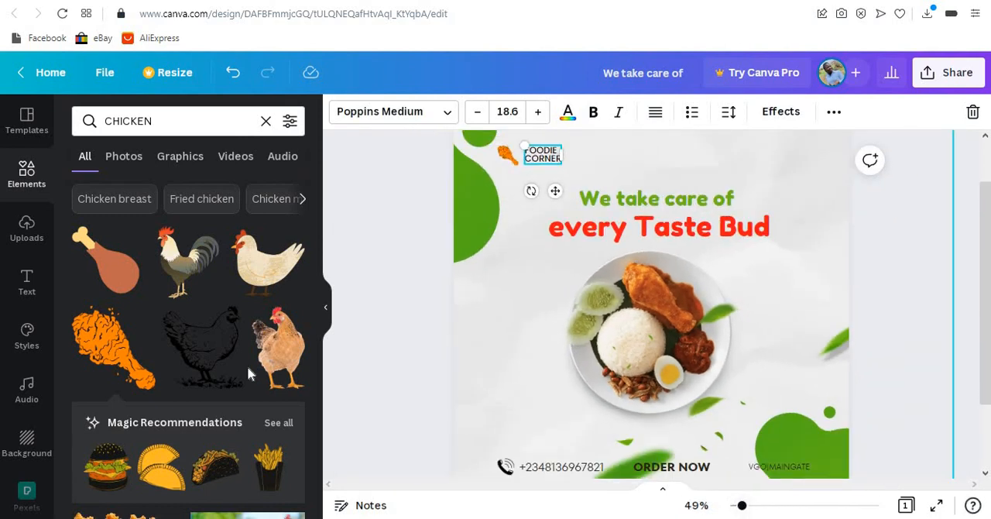
left_click(326, 308)
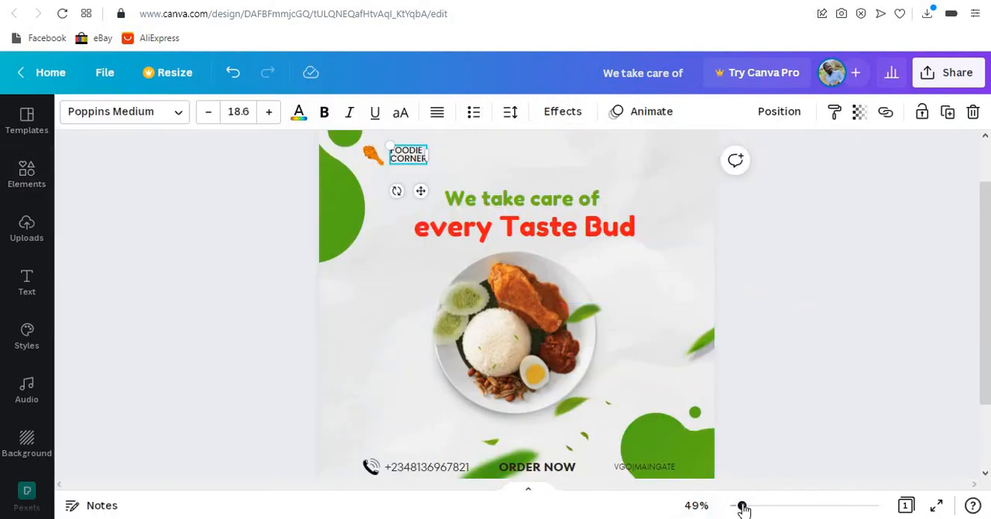
left_click_drag(742, 507, 739, 507)
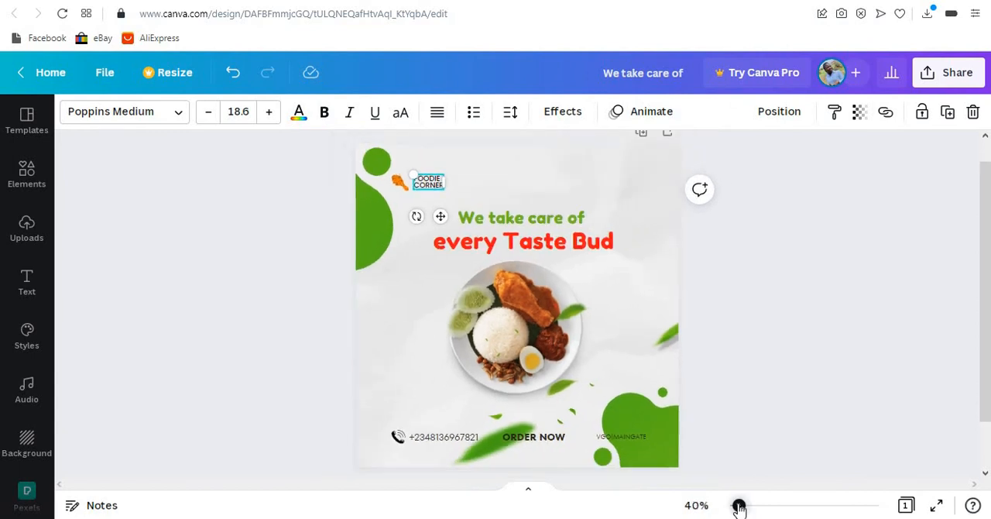
left_click(751, 319)
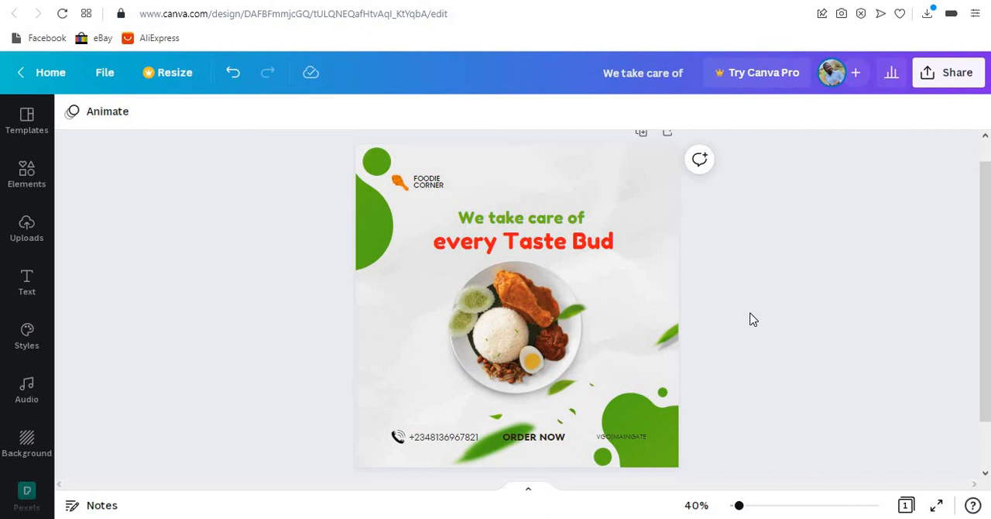